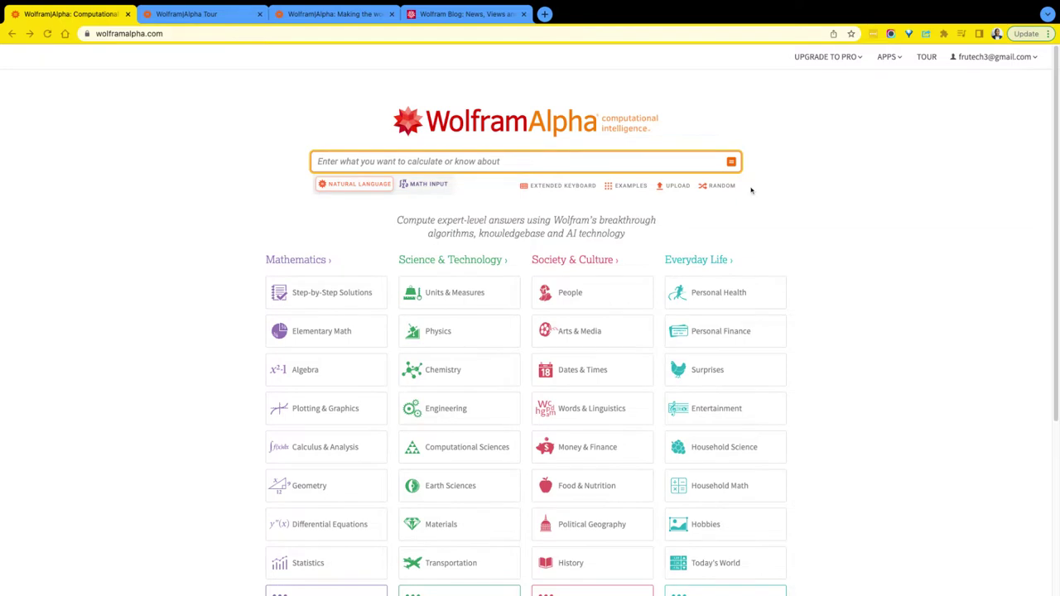
# Step: Scroll the WolframAlpha home page past its topic categories and place the cursor in the query box
pyautogui.scroll(-1, 130, 58)
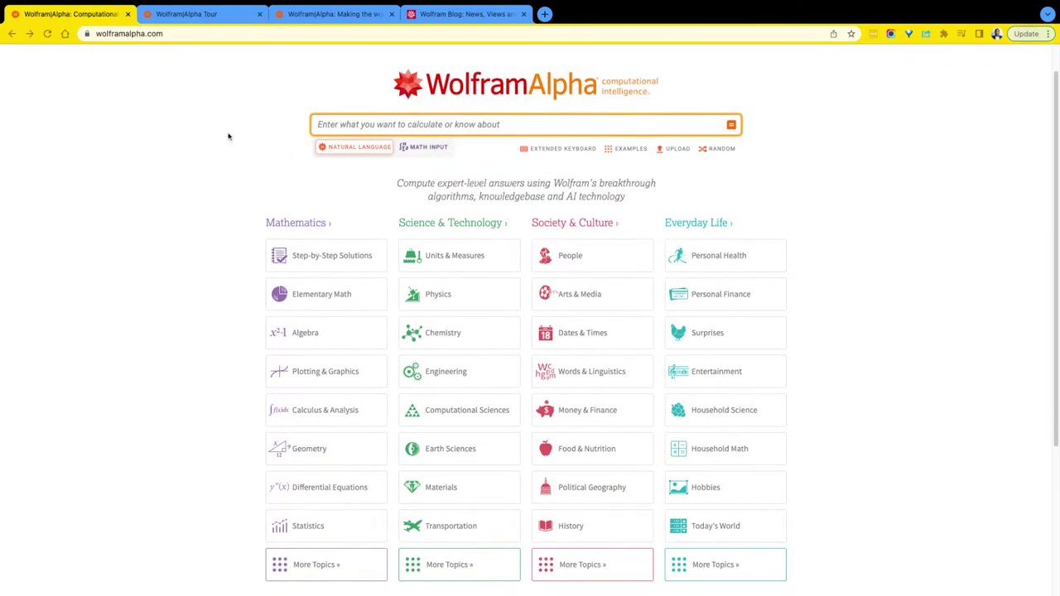
pyautogui.scroll(1, 381, 168)
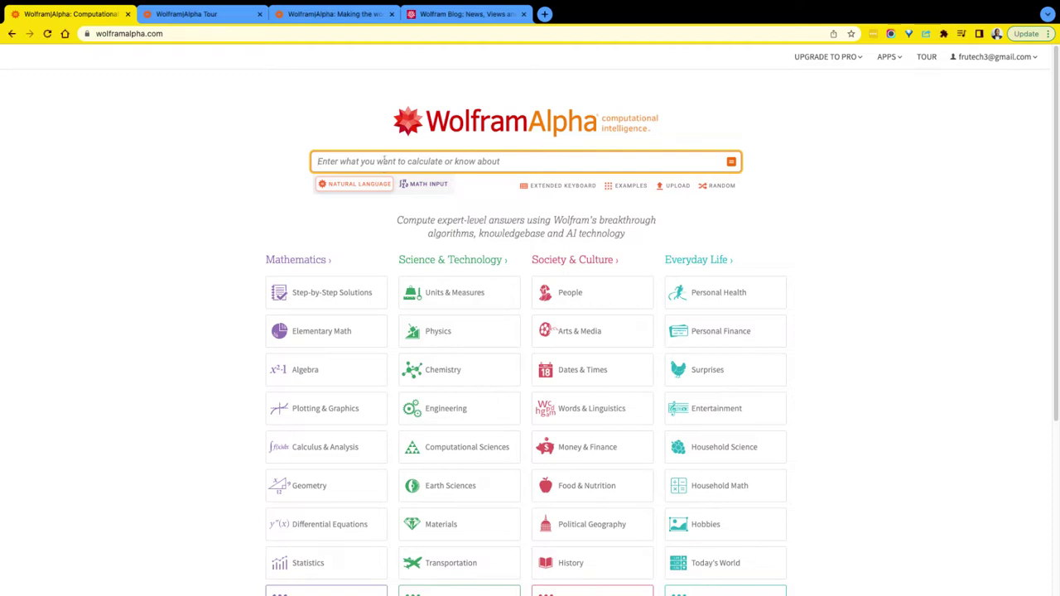
pyautogui.click(382, 161)
# Step: Compute 7 * 5 to get 35, then select the whole query for reuse
pyautogui.write('7')
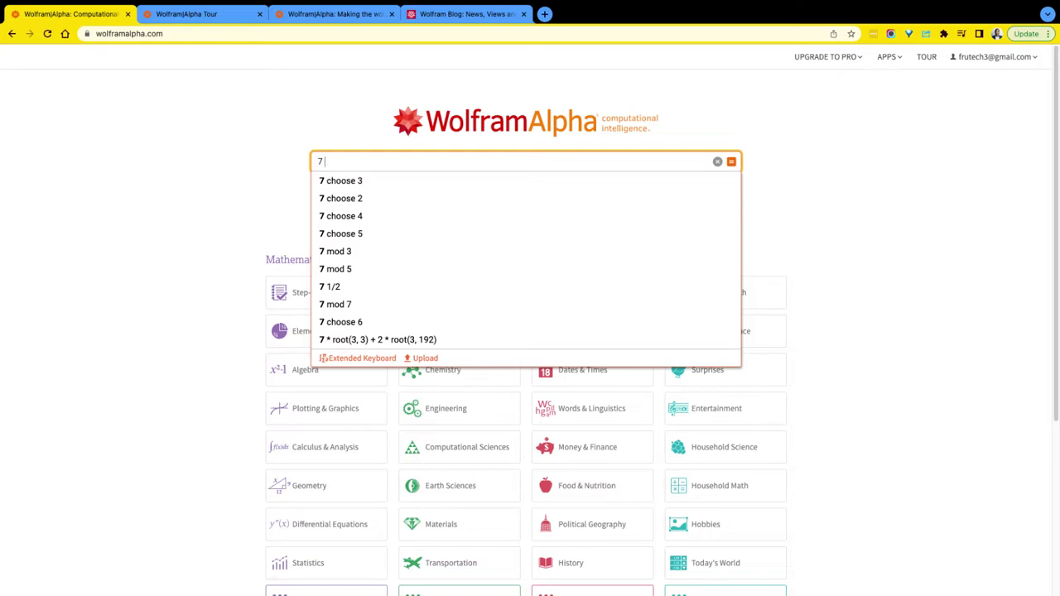
pyautogui.write('* ')
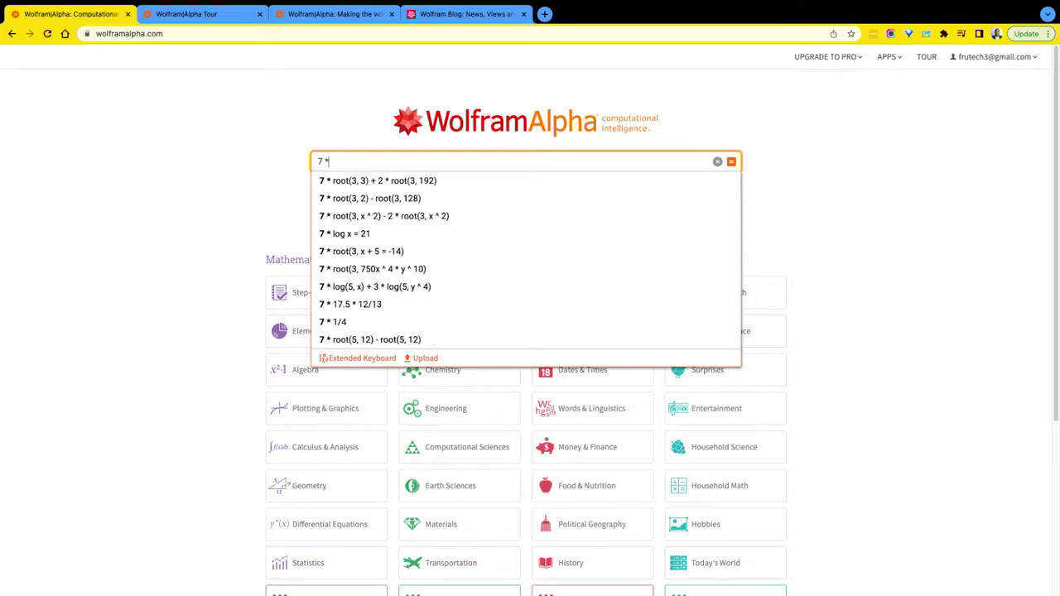
pyautogui.write('5')
pyautogui.press('Return')
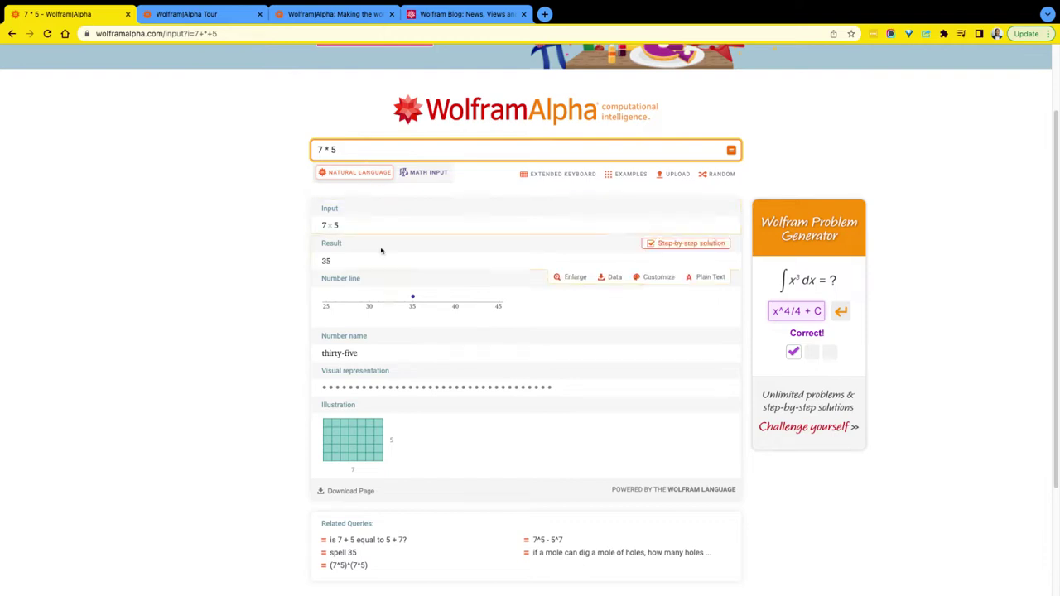
pyautogui.scroll(-1, 397, 289)
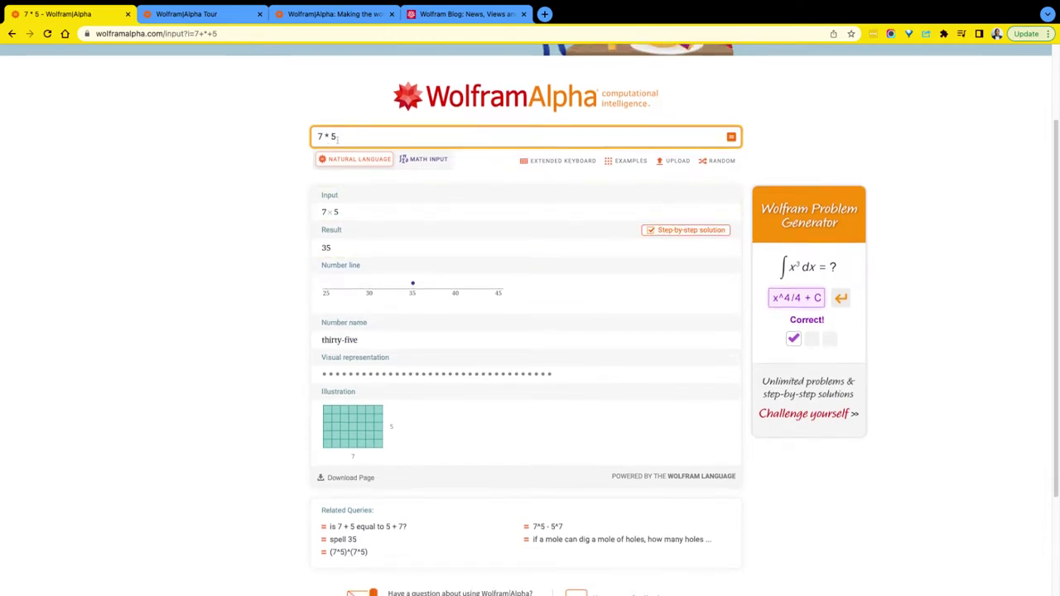
pyautogui.tripleClick(329, 137)
pyautogui.hotkey('ctrl', 'c')
# Step: Search 7 * 5 on Google in a new tab placed beside WolframAlpha
pyautogui.click(545, 14)
pyautogui.hotkey('ctrl', 'v')
pyautogui.press('Return')
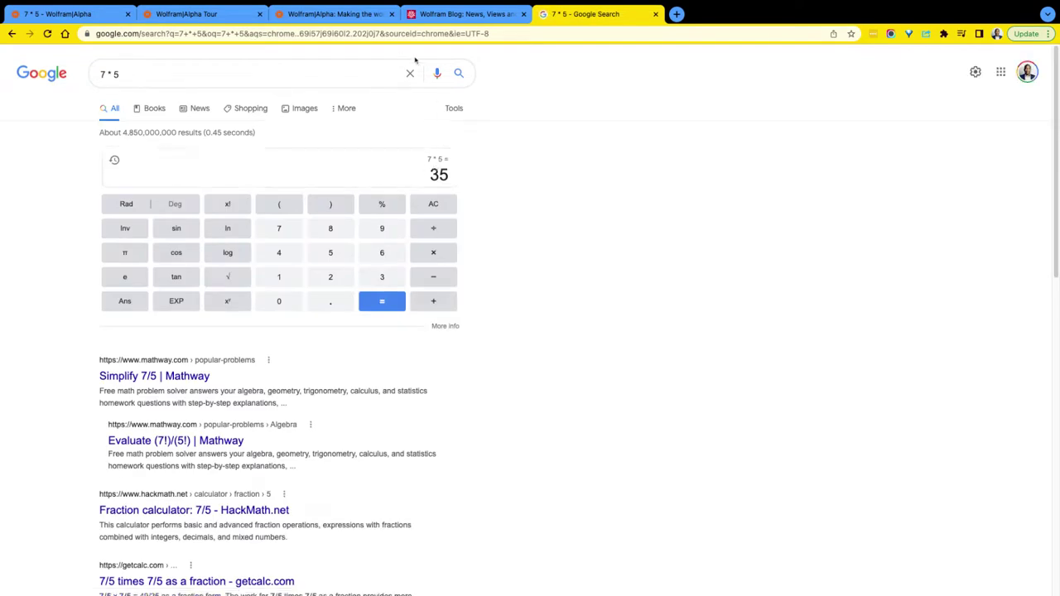
pyautogui.hotkey('ctrl', 'shift', 'pageup')
pyautogui.hotkey('ctrl', 'shift', 'pageup')
pyautogui.hotkey('ctrl', 'shift', 'pageup')
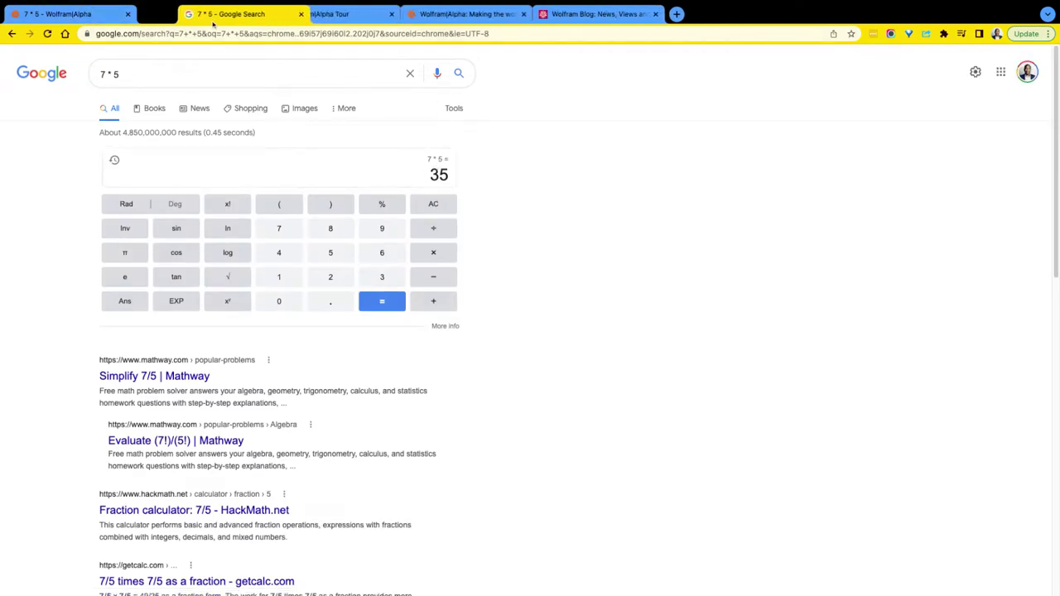
# Step: Return the WolframAlpha tab from the 7 * 5 results to its home page
pyautogui.click(65, 17)
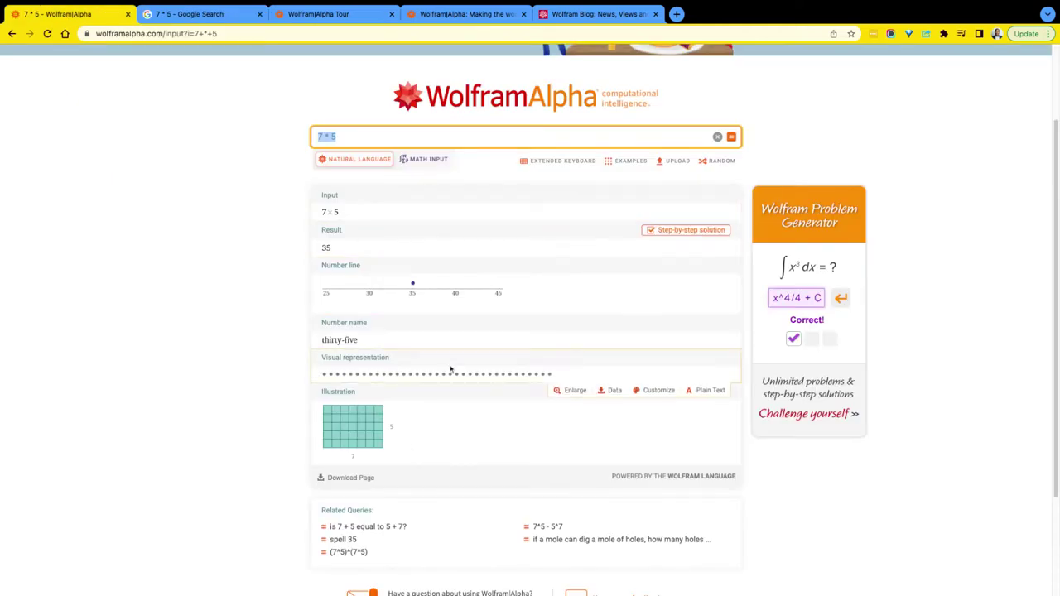
pyautogui.scroll(-3, 462, 250)
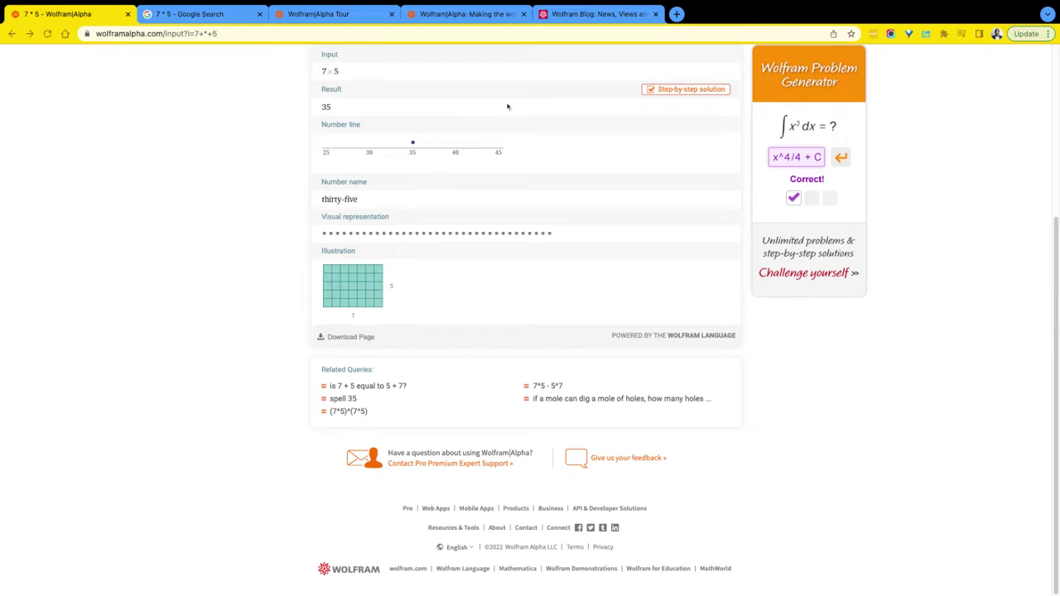
pyautogui.press('super+bracketleft')
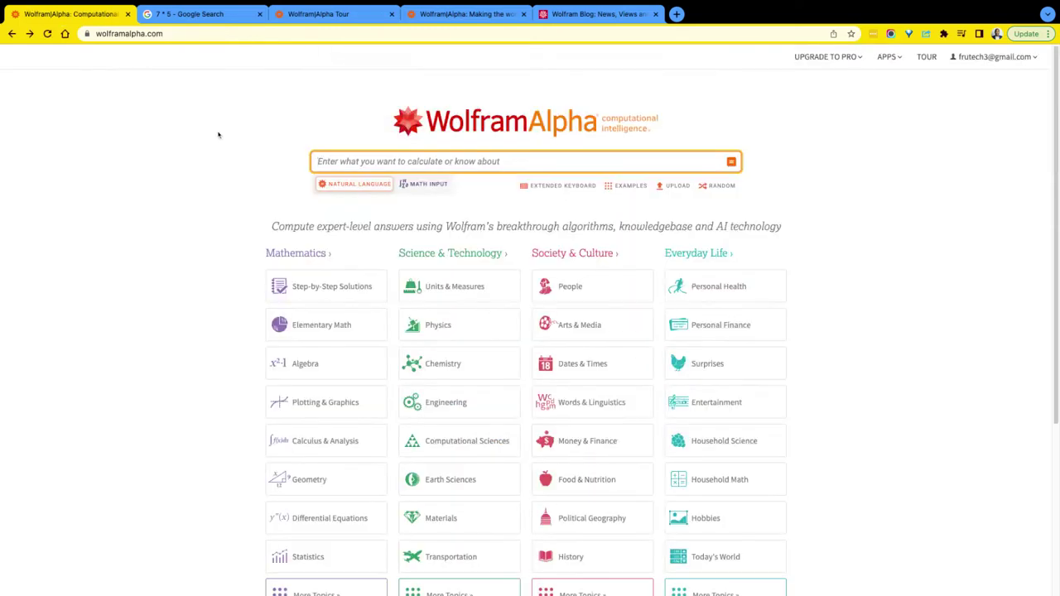
# Step: Run the Step-by-Step Arithmetic example 9 (3+1) + 17 / (6-12), giving 199/6
pyautogui.scroll(-3, 412, 281)
pyautogui.scroll(1, 485, 301)
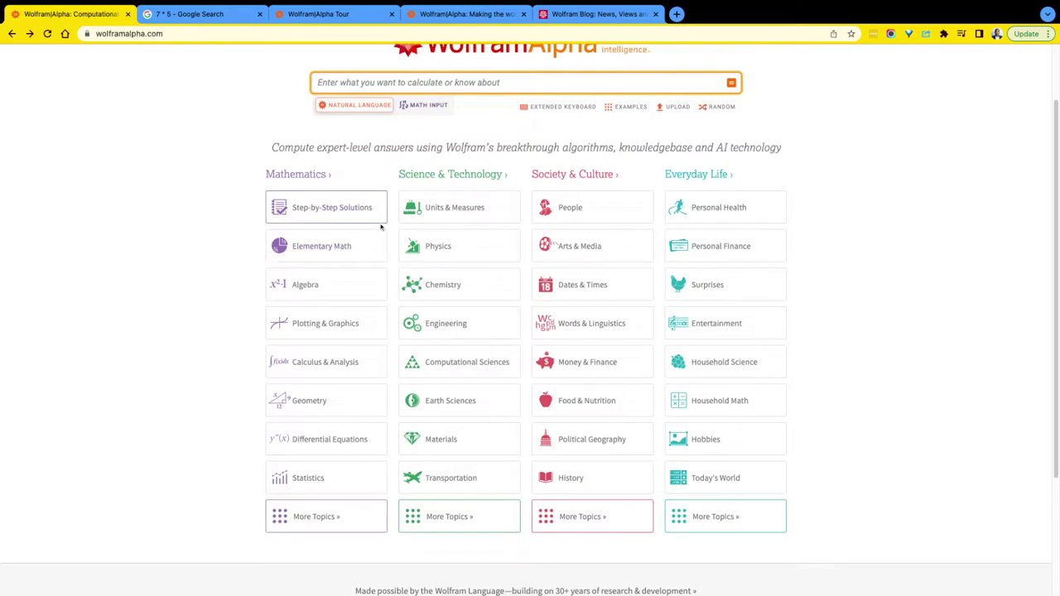
pyautogui.click(354, 203)
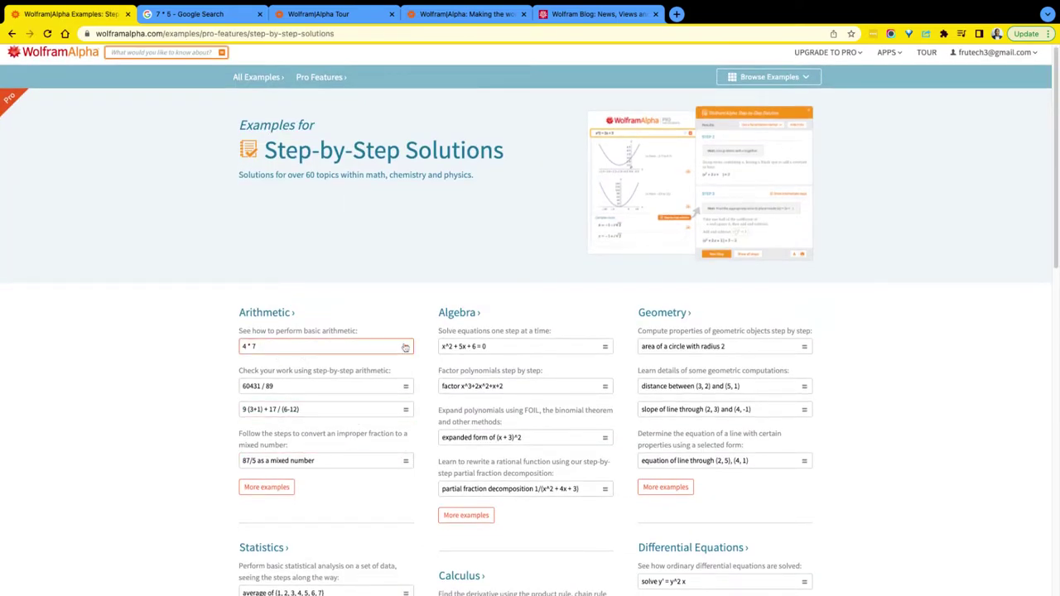
pyautogui.scroll(-1, 380, 398)
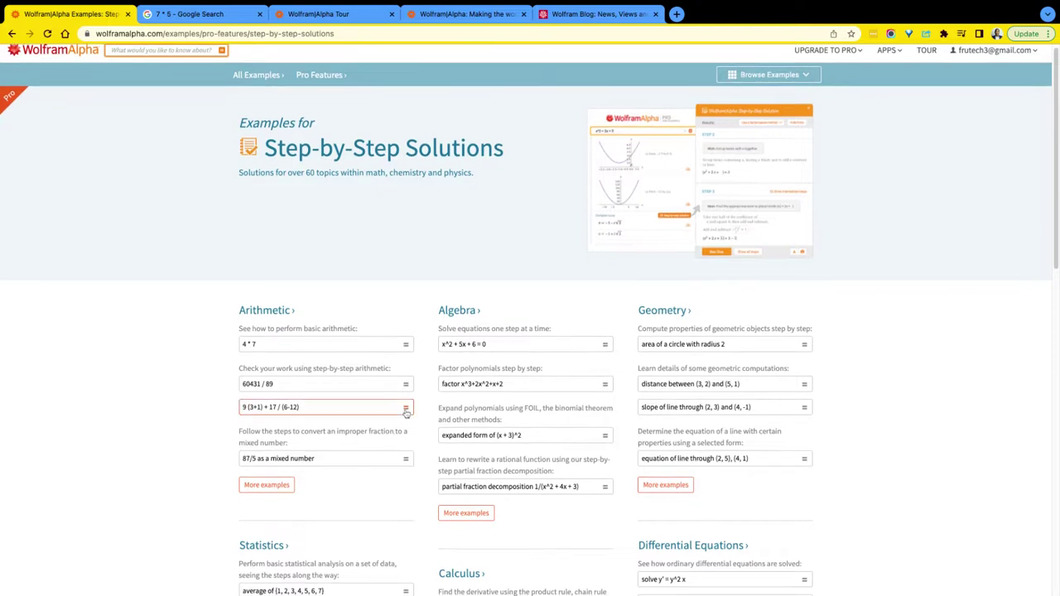
pyautogui.click(407, 411)
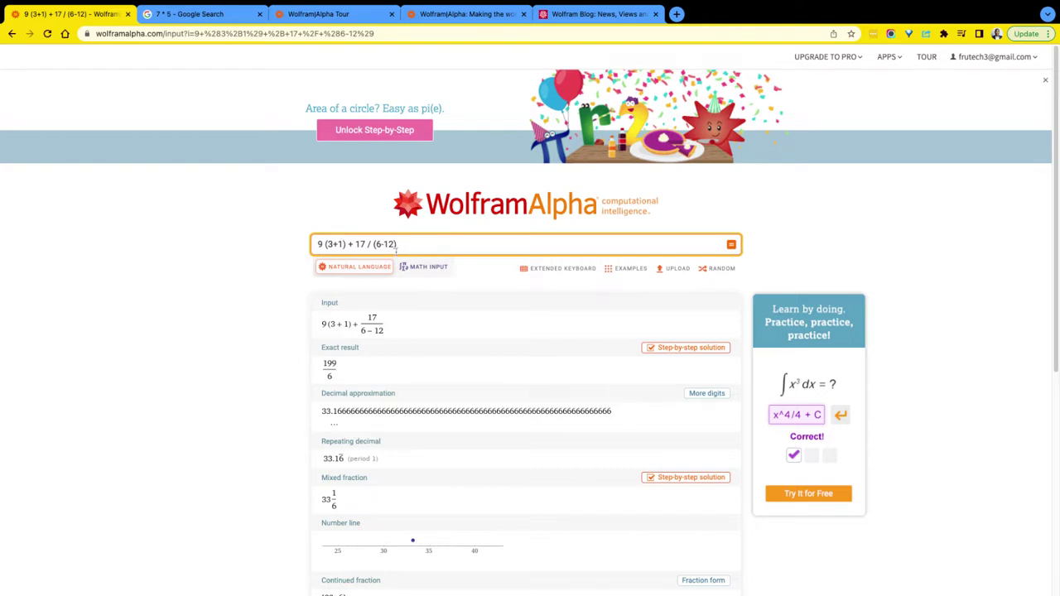
# Step: Copy the 9 (3+1) + 17 / (6-12) query and search it on Google, replacing 7 * 5
pyautogui.scroll(-1, 397, 248)
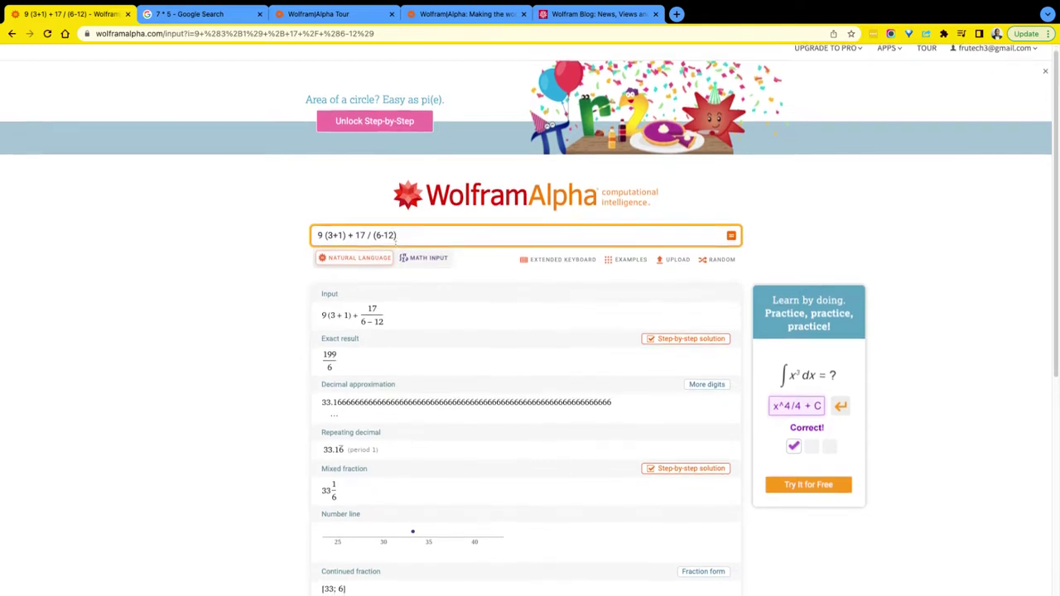
pyautogui.tripleClick(375, 235)
pyautogui.press('super+c')
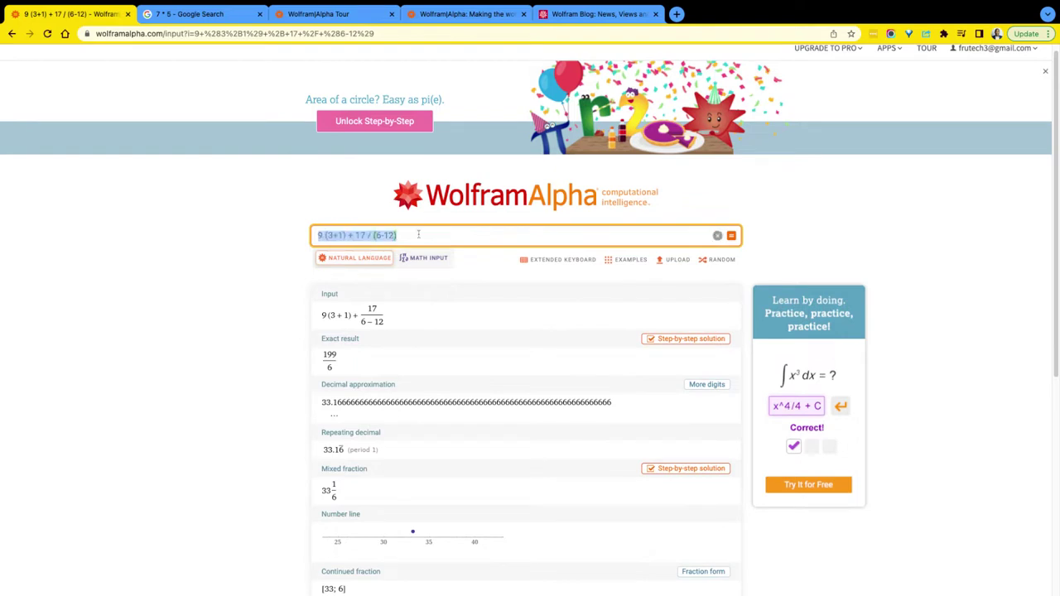
pyautogui.click(194, 14)
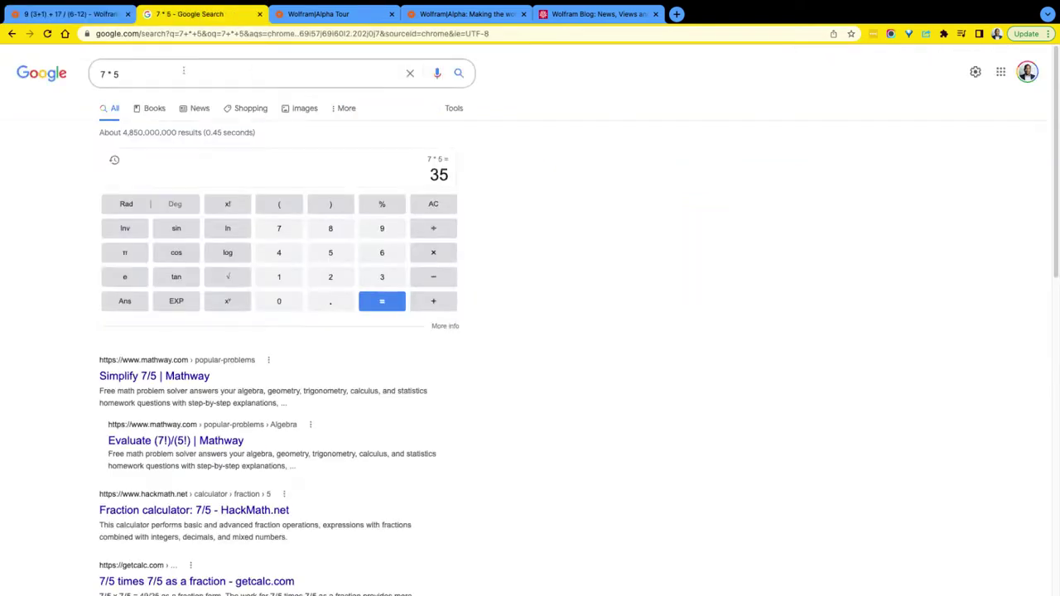
pyautogui.tripleClick(182, 70)
pyautogui.press('super+v')
pyautogui.press('Return')
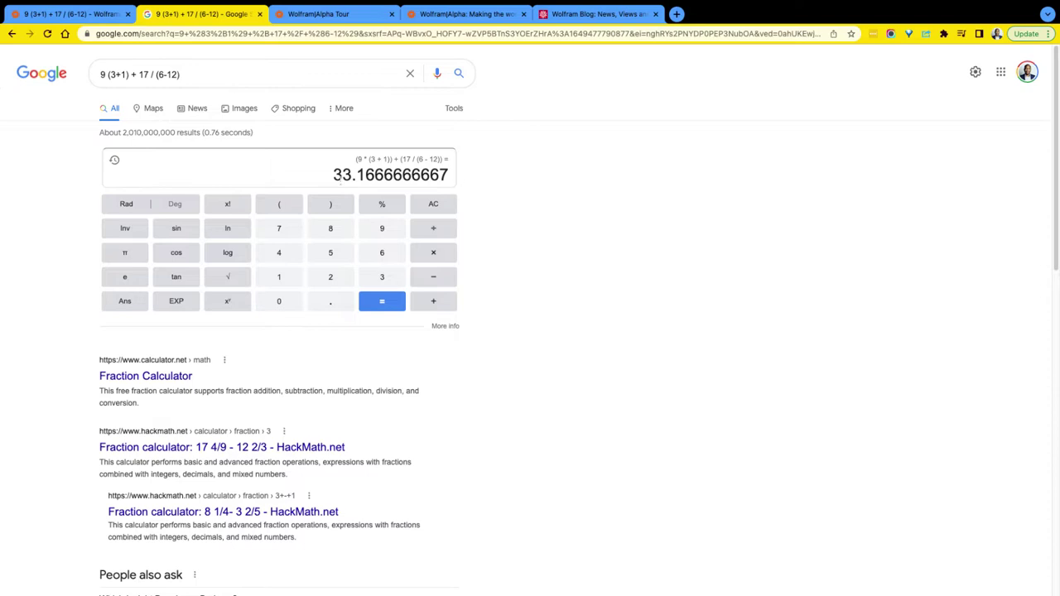
# Step: Compare Google's 33.1666666667 with WolframAlpha's 199/6 result, ending on WolframAlpha
pyautogui.hotkey('ctrl', 'shift', 'Tab')
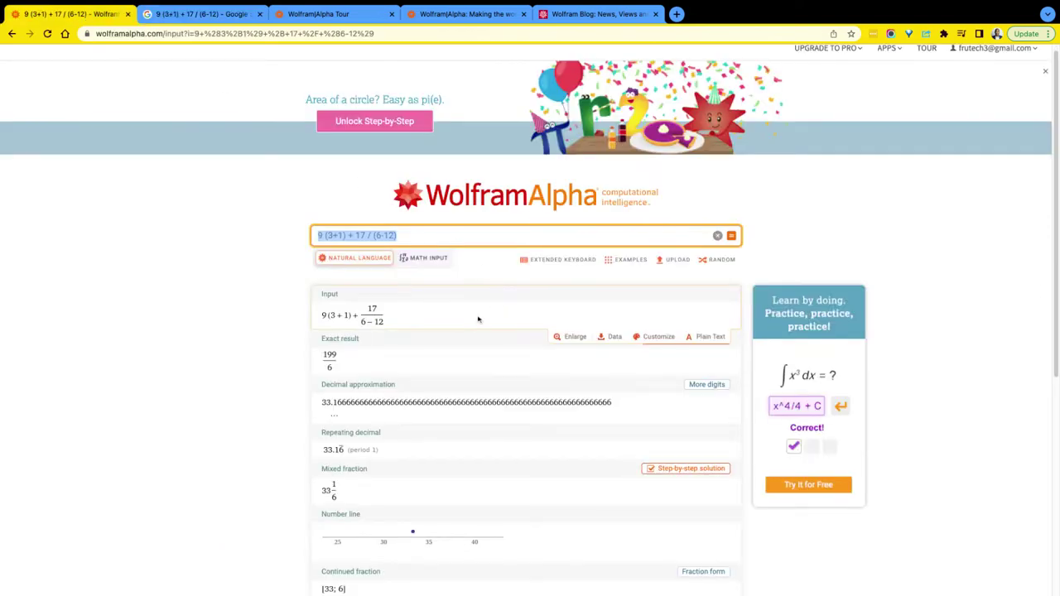
pyautogui.scroll(-2, 473, 332)
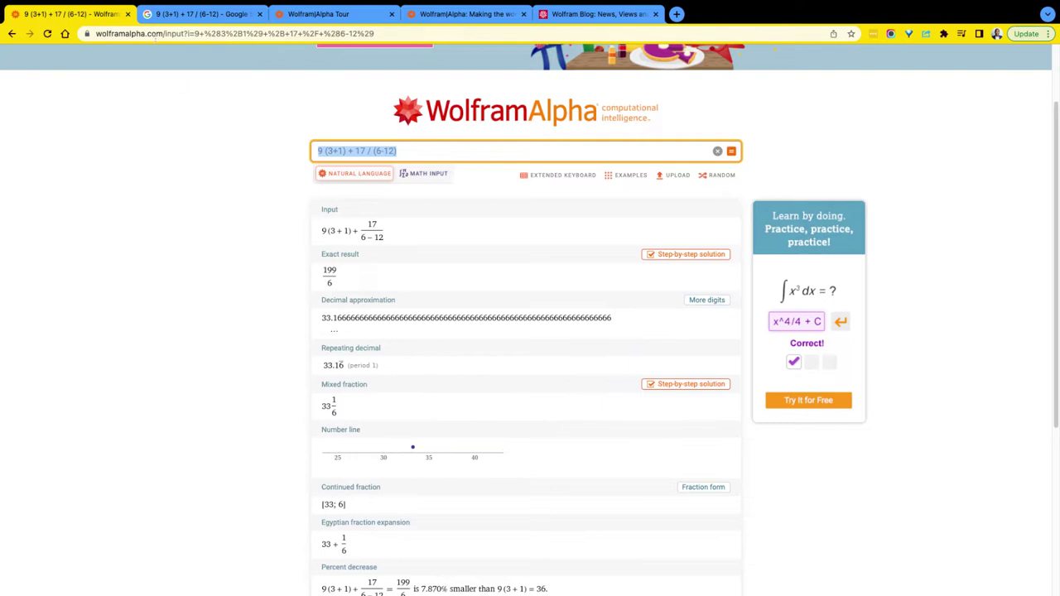
pyautogui.click(223, 11)
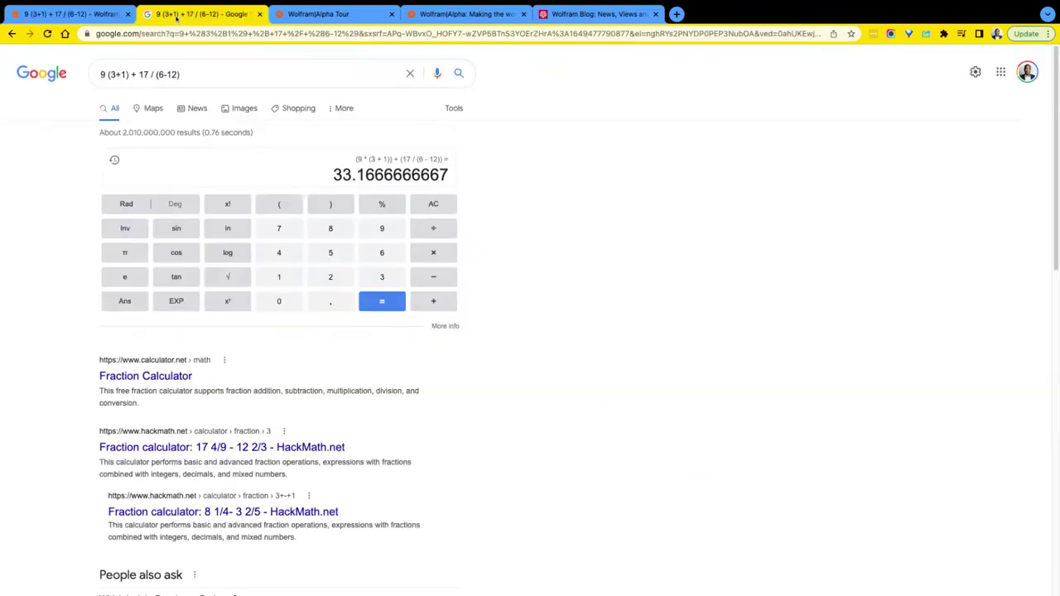
pyautogui.click(69, 14)
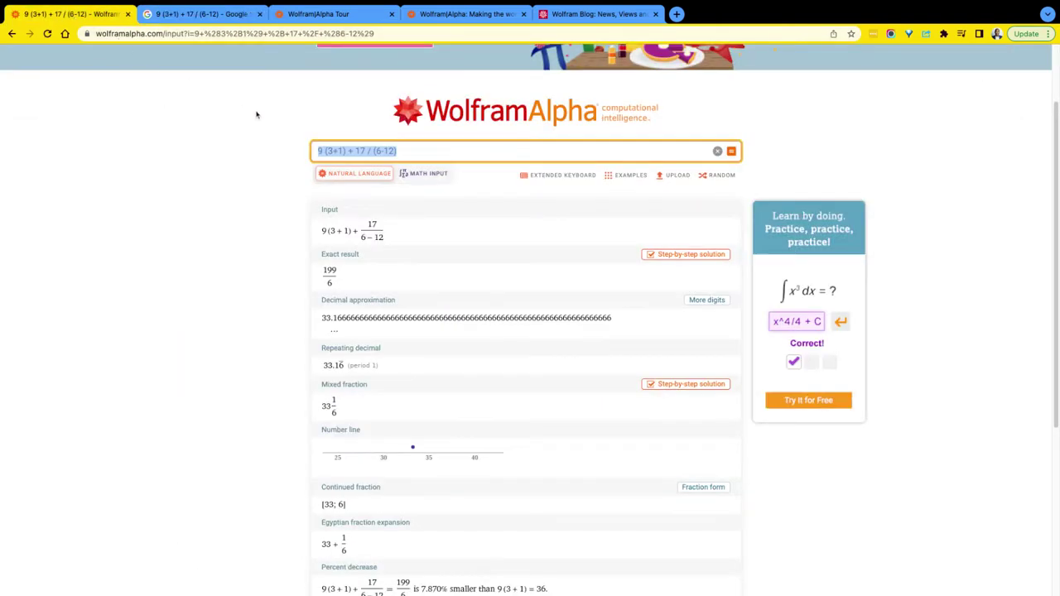
pyautogui.click(209, 18)
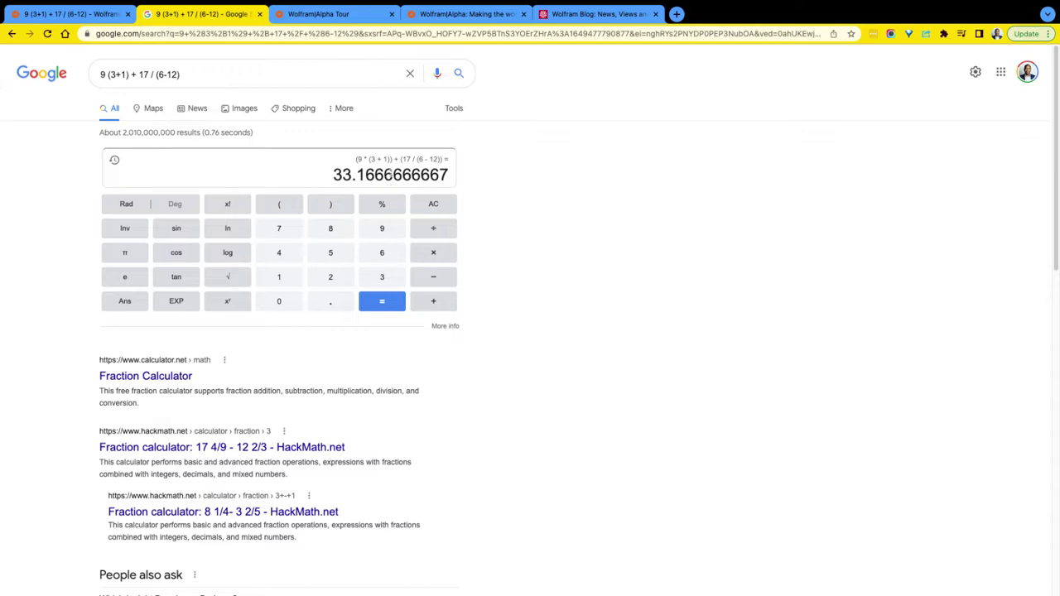
pyautogui.hotkey('ctrl', 'shift', 'Tab')
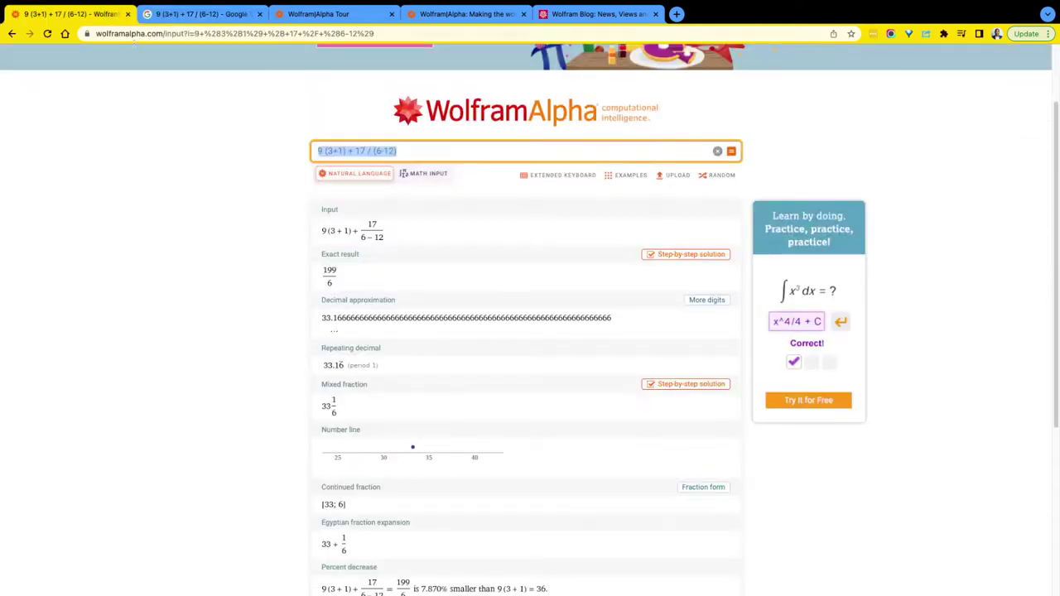
pyautogui.click(239, 256)
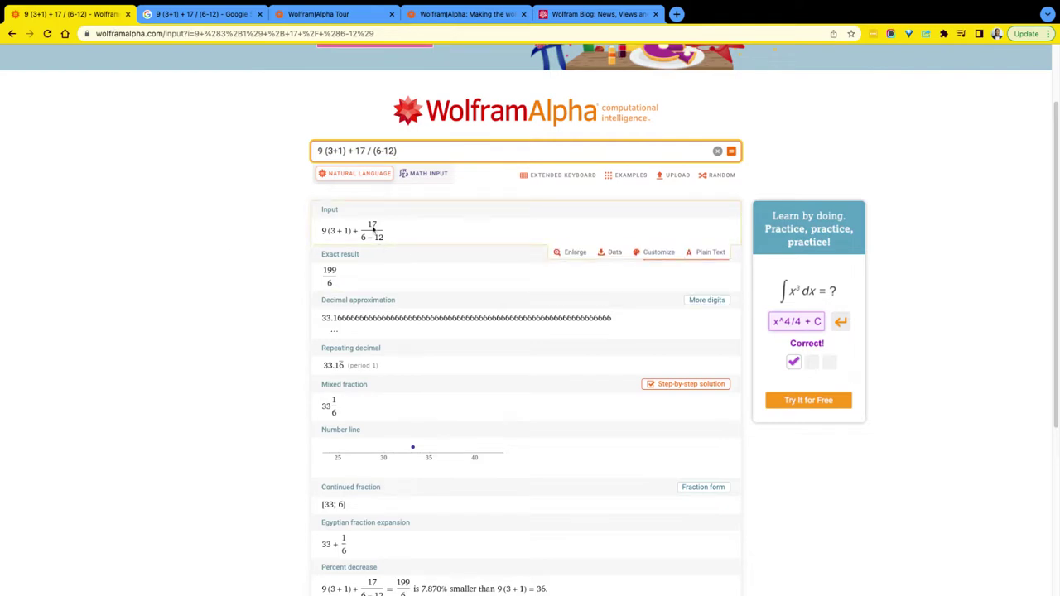
pyautogui.scroll(-3, 381, 306)
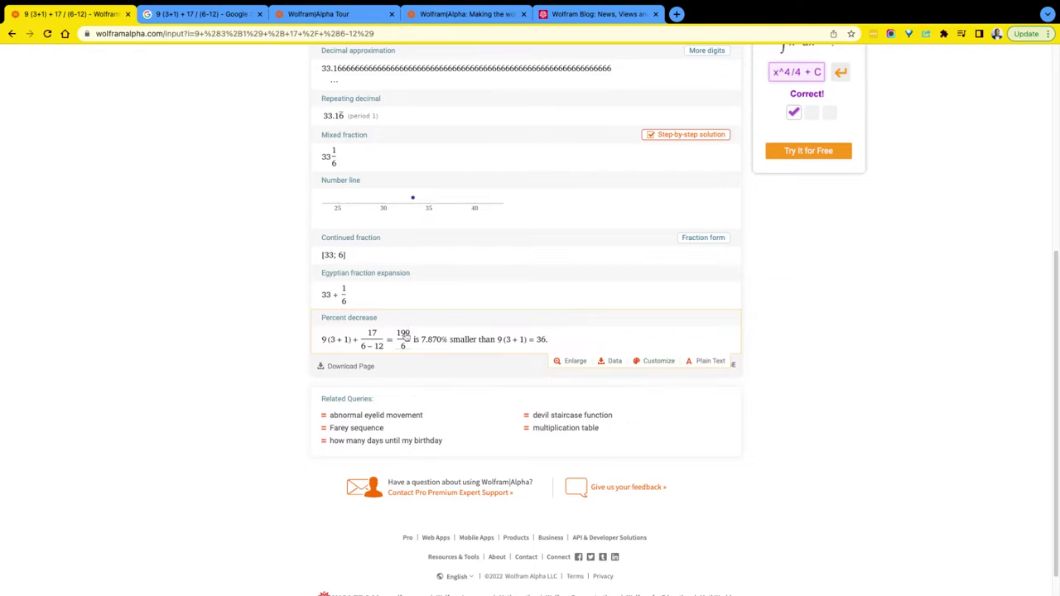
pyautogui.scroll(3, 381, 303)
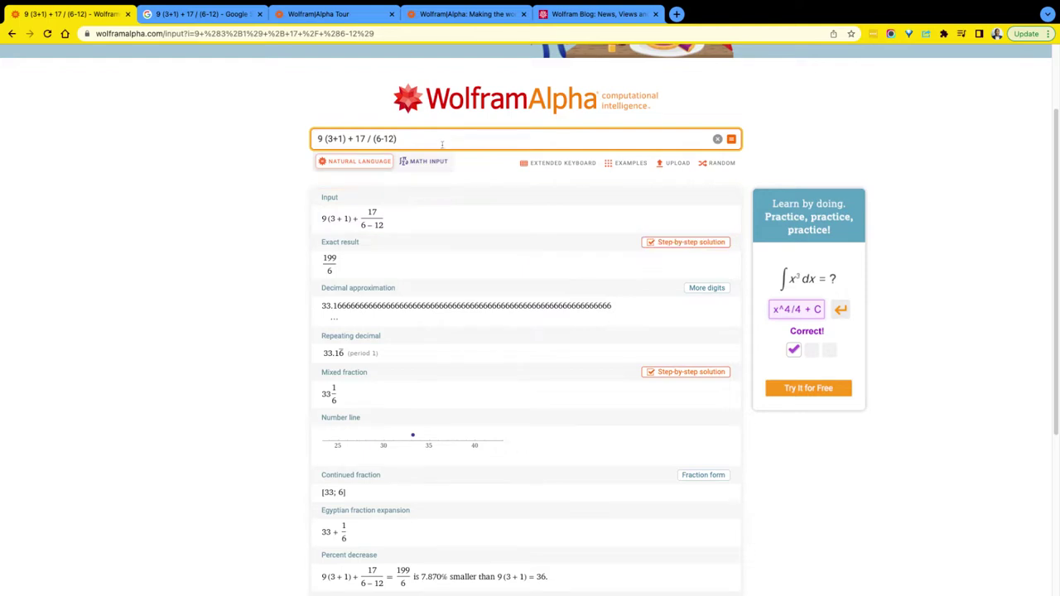
# Step: Switch the search box to Math Input, insert a cube-root template, then clear it
pyautogui.click(425, 162)
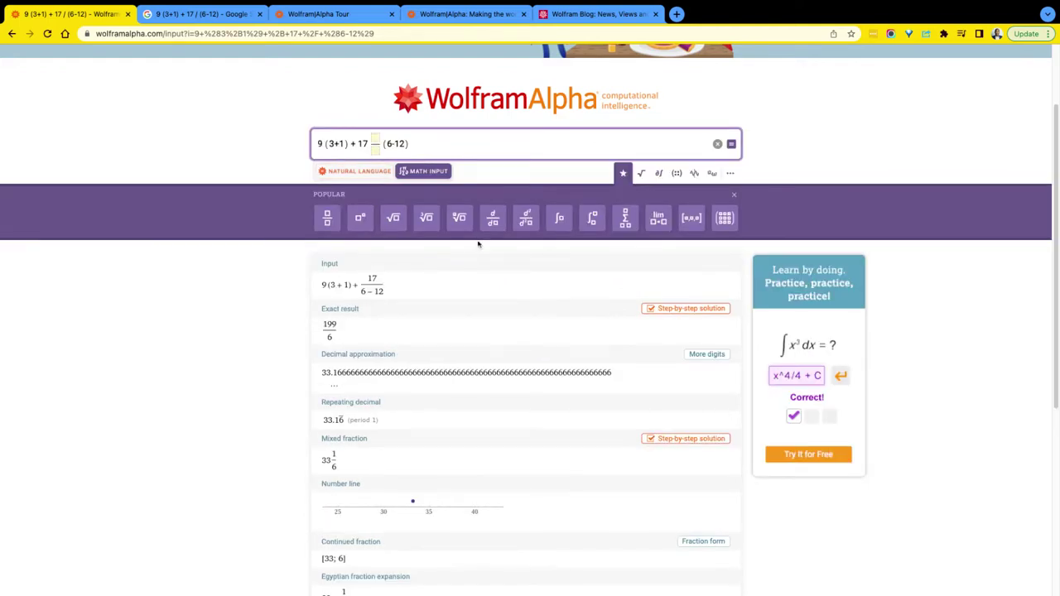
pyautogui.scroll(-1, 480, 243)
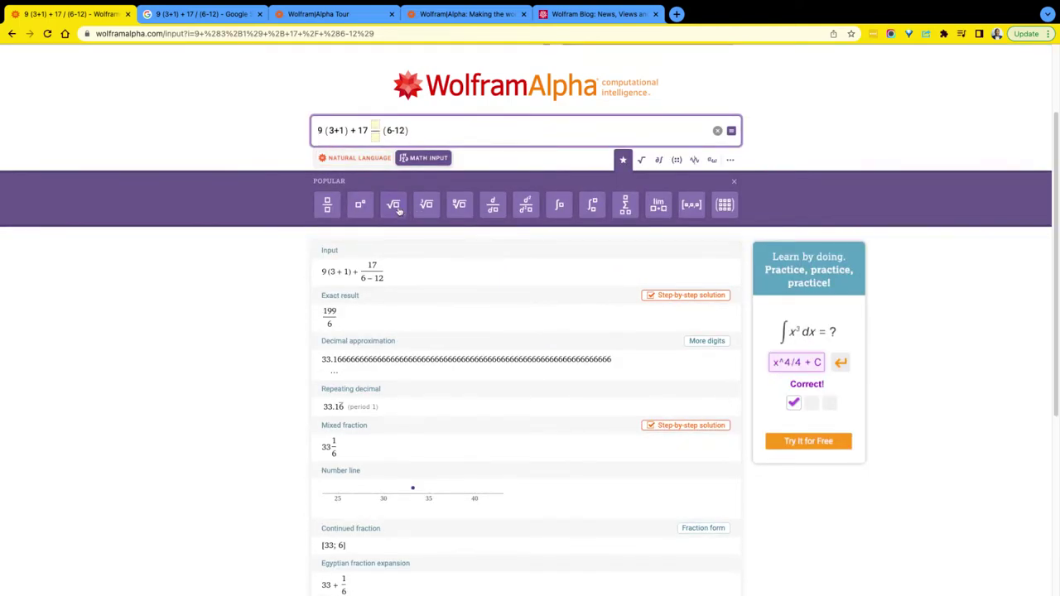
pyautogui.click(427, 206)
pyautogui.click(717, 130)
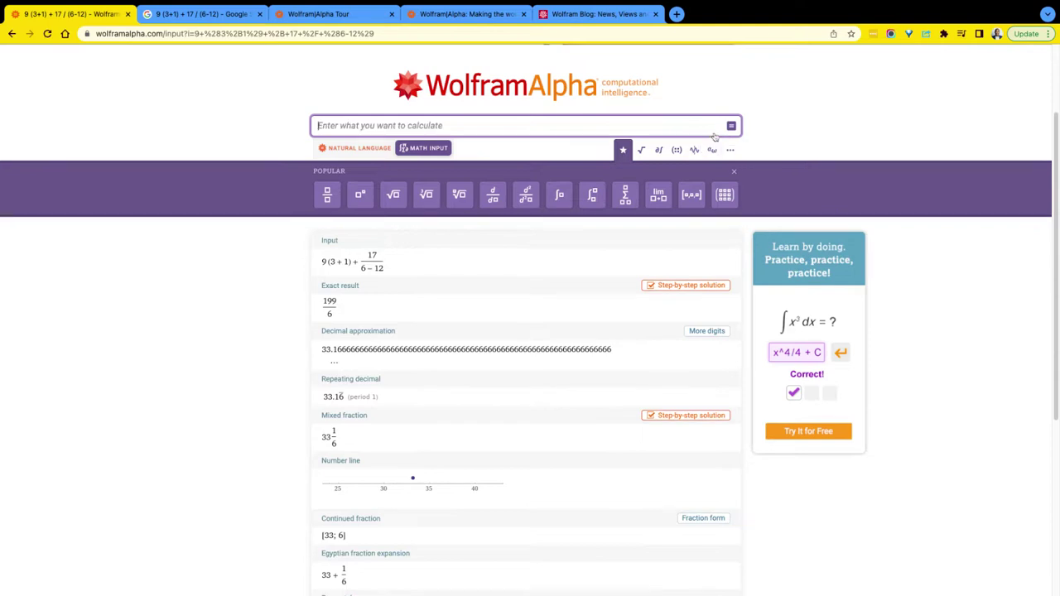
# Step: Insert an integral template with integrand x and variable y, then delete it
pyautogui.click(560, 200)
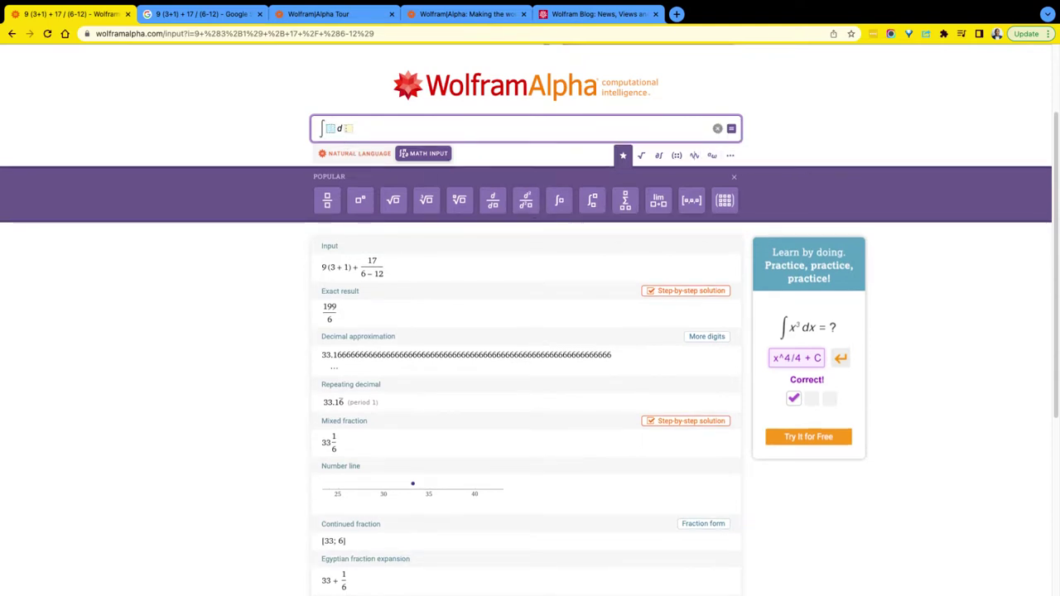
pyautogui.write('x')
pyautogui.click(345, 130)
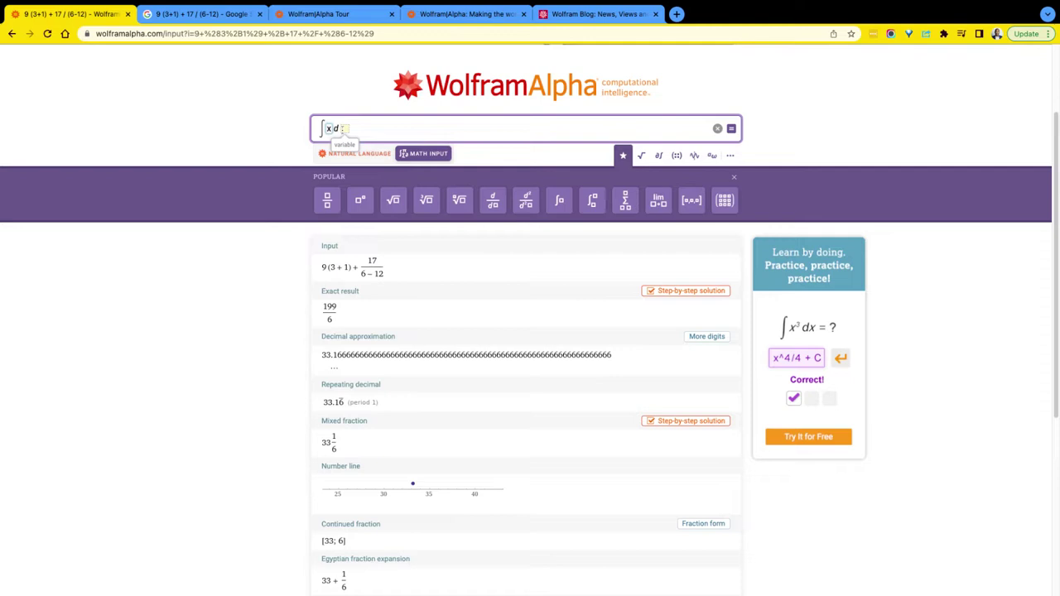
pyautogui.write('y')
pyautogui.press('BackSpace')
pyautogui.press('BackSpace')
pyautogui.press('BackSpace')
pyautogui.press('BackSpace')
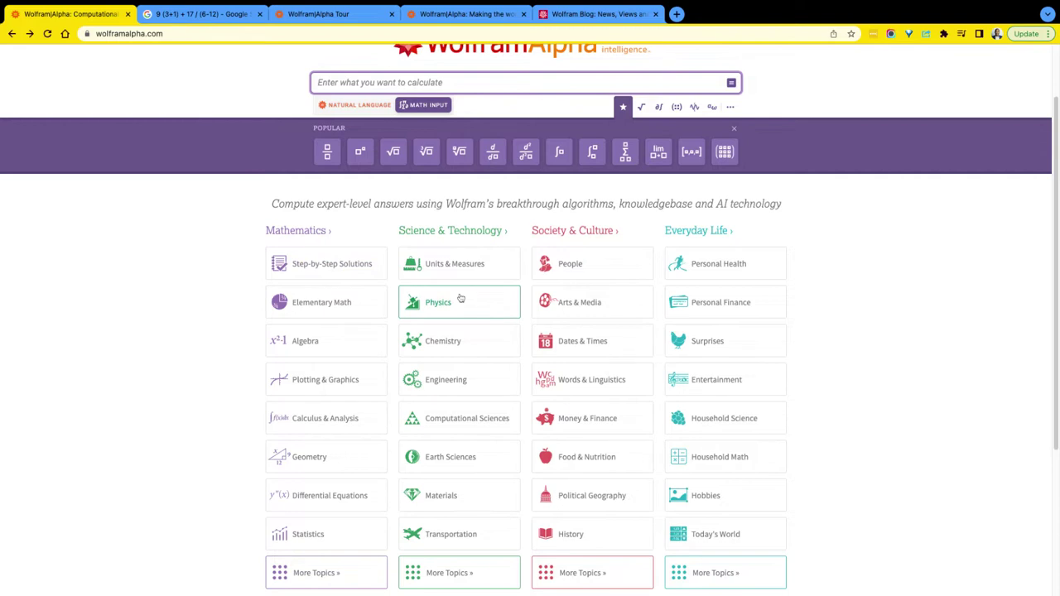
# Step: Switch back to Natural Language and submit the query 'write a poem by shakespeare'
pyautogui.click(382, 109)
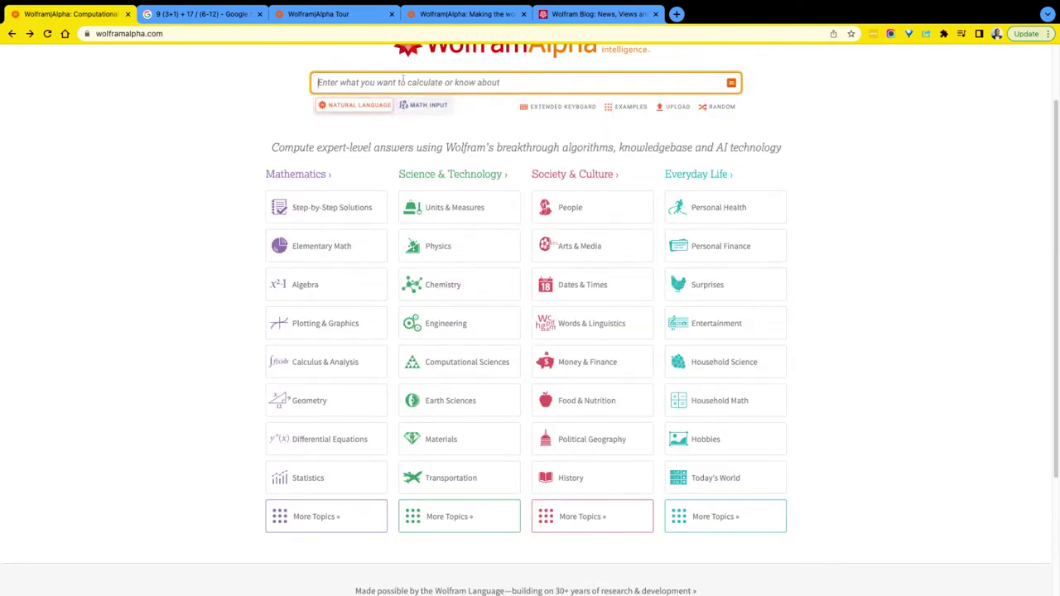
pyautogui.write('write ')
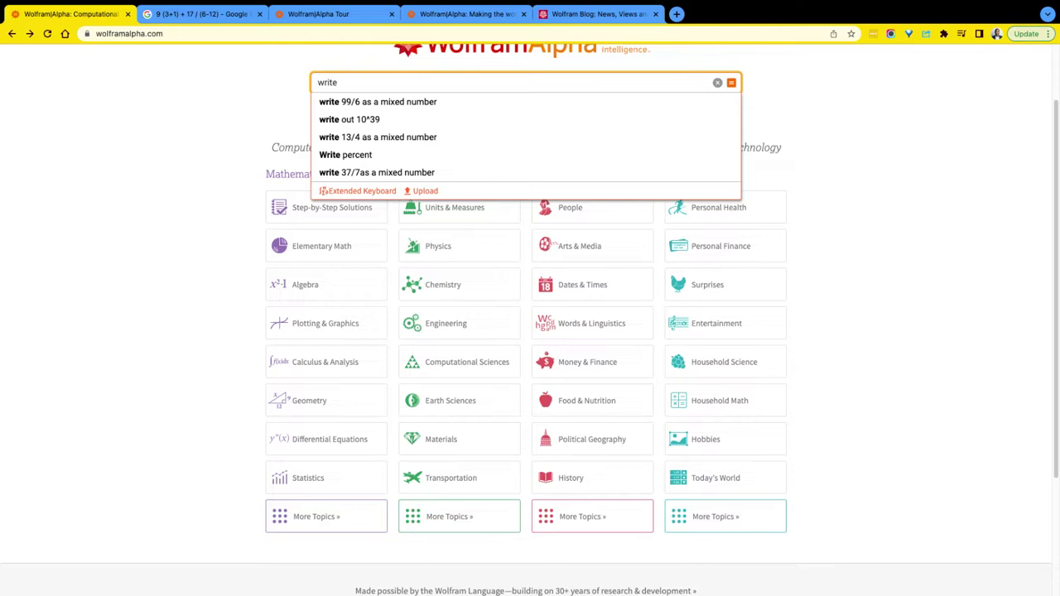
pyautogui.write('a ')
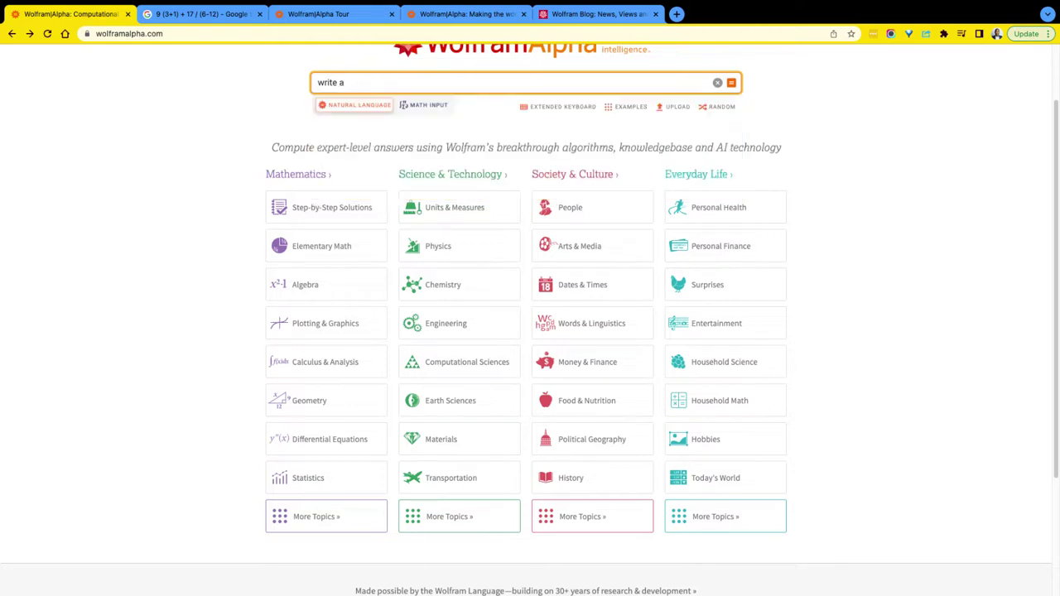
pyautogui.write('poem by shakespeare')
pyautogui.press('Return')
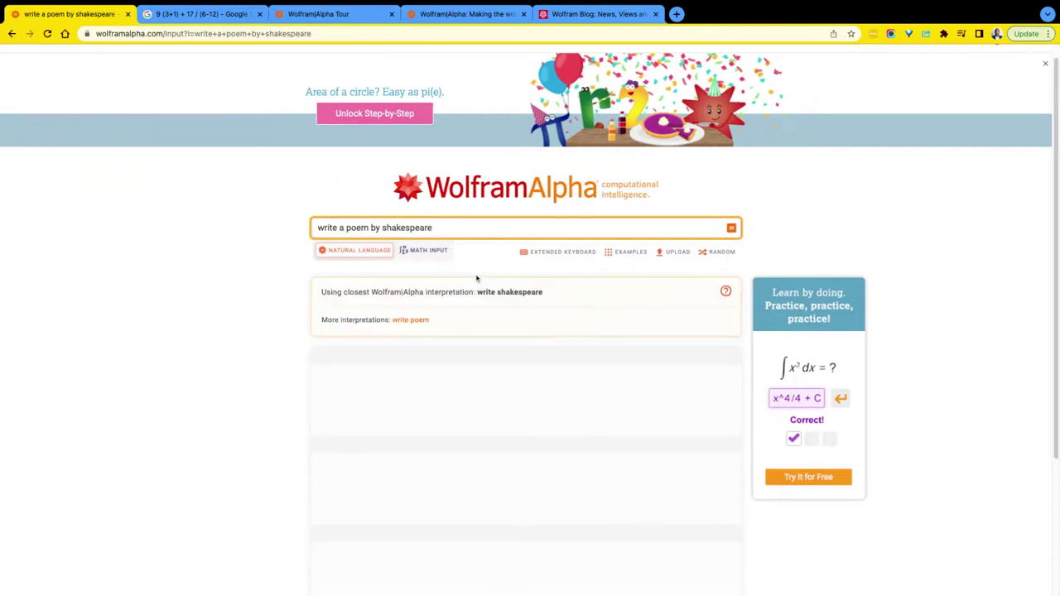
# Step: Scroll through the William Shakespeare results, return to the home page, then switch to the FAQ tab
pyautogui.scroll(-5, 472, 281)
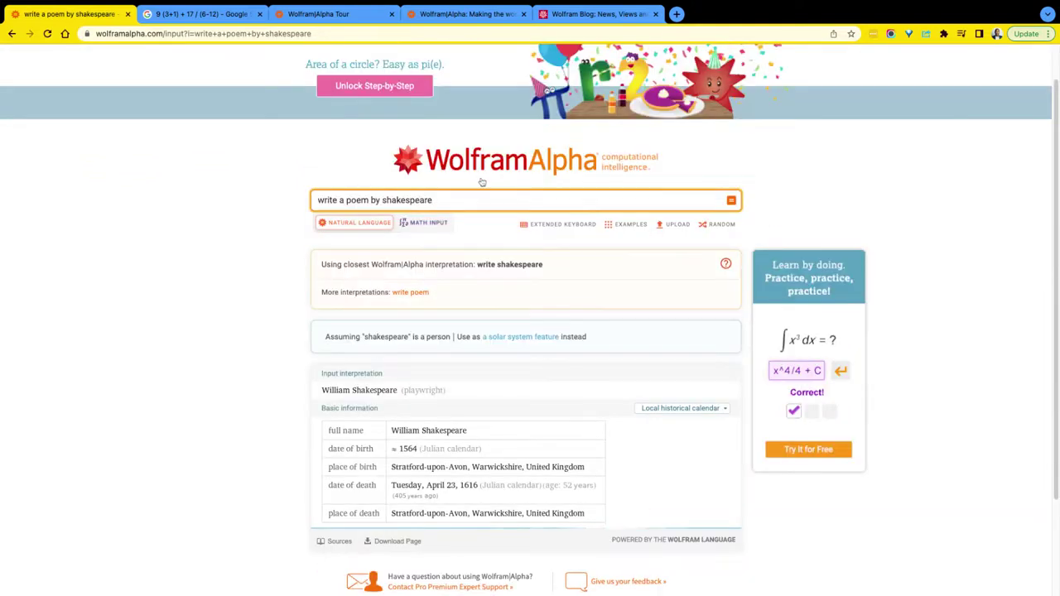
pyautogui.scroll(-10, 477, 201)
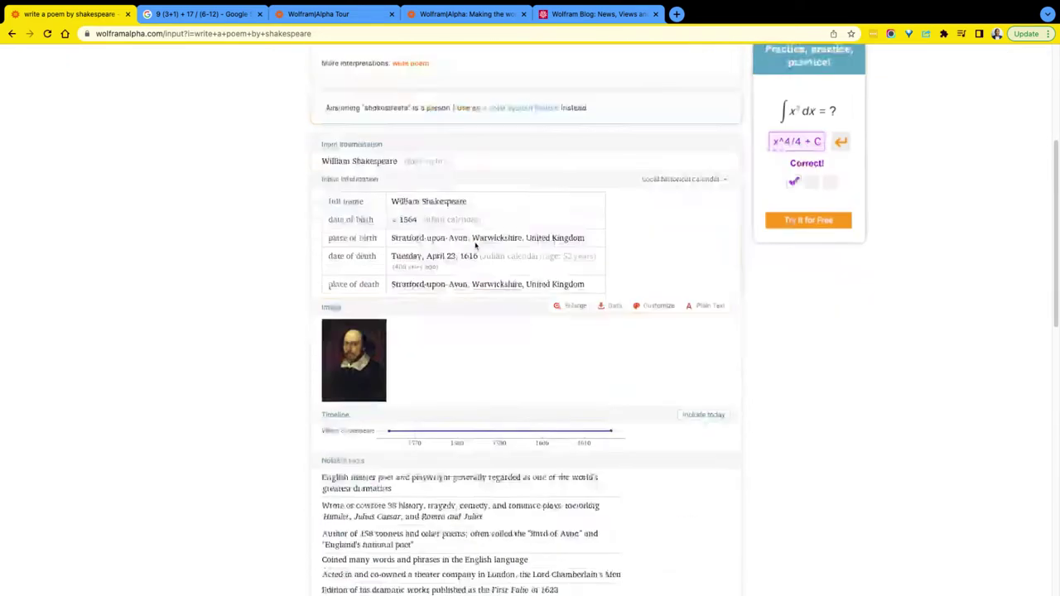
pyautogui.scroll(-12, 471, 267)
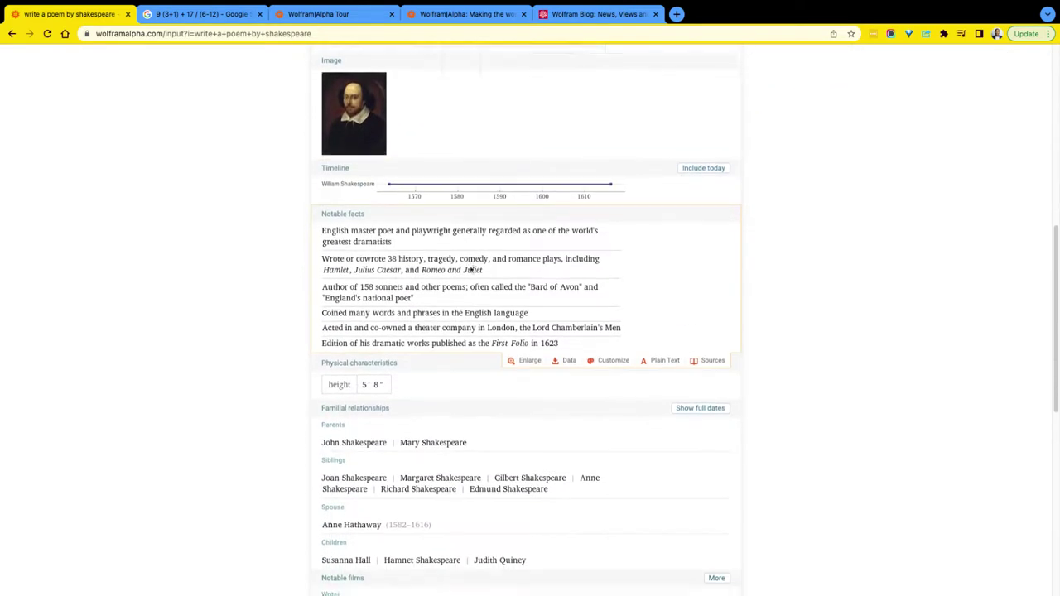
pyautogui.scroll(-3, 473, 275)
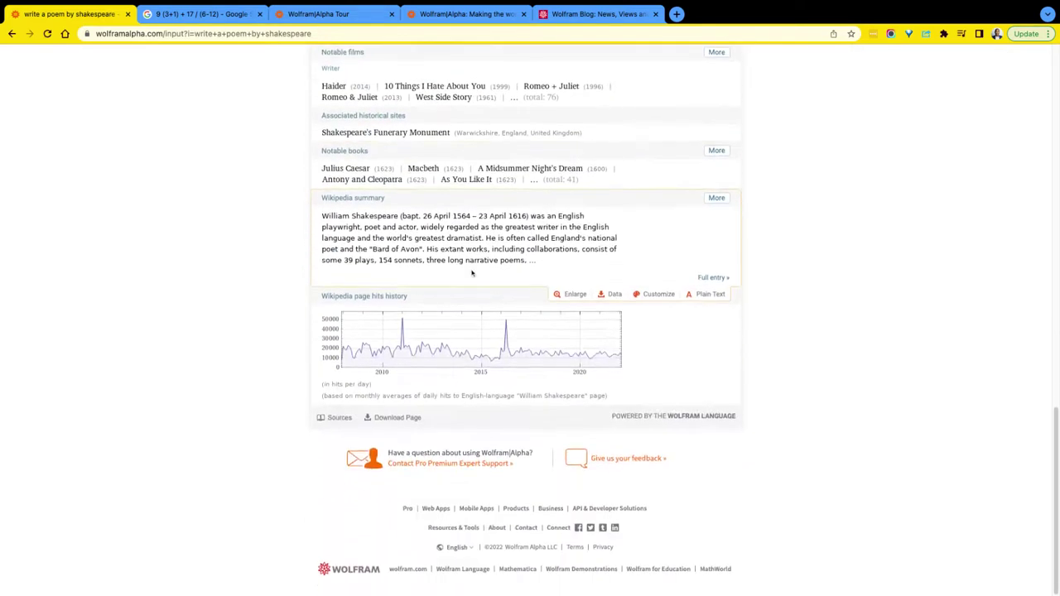
pyautogui.scroll(20, 472, 274)
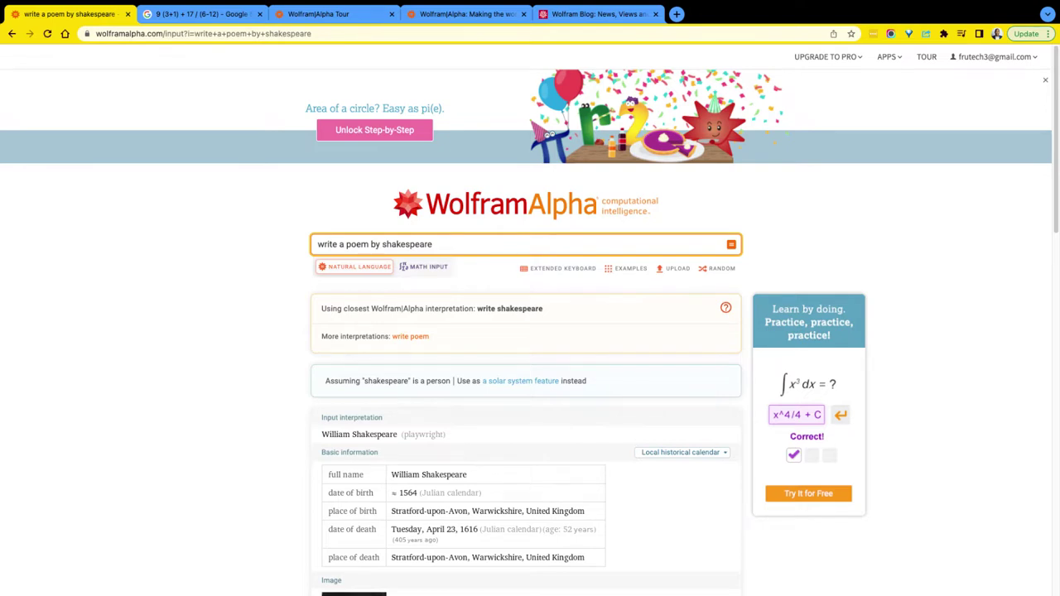
pyautogui.scroll(-6, 500, 267)
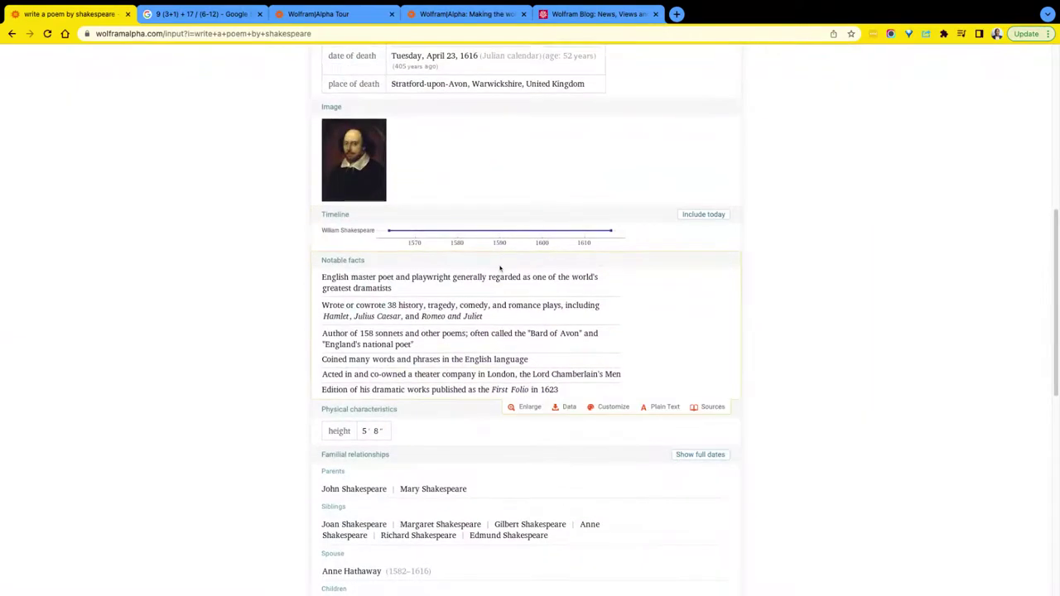
pyautogui.scroll(-4, 500, 267)
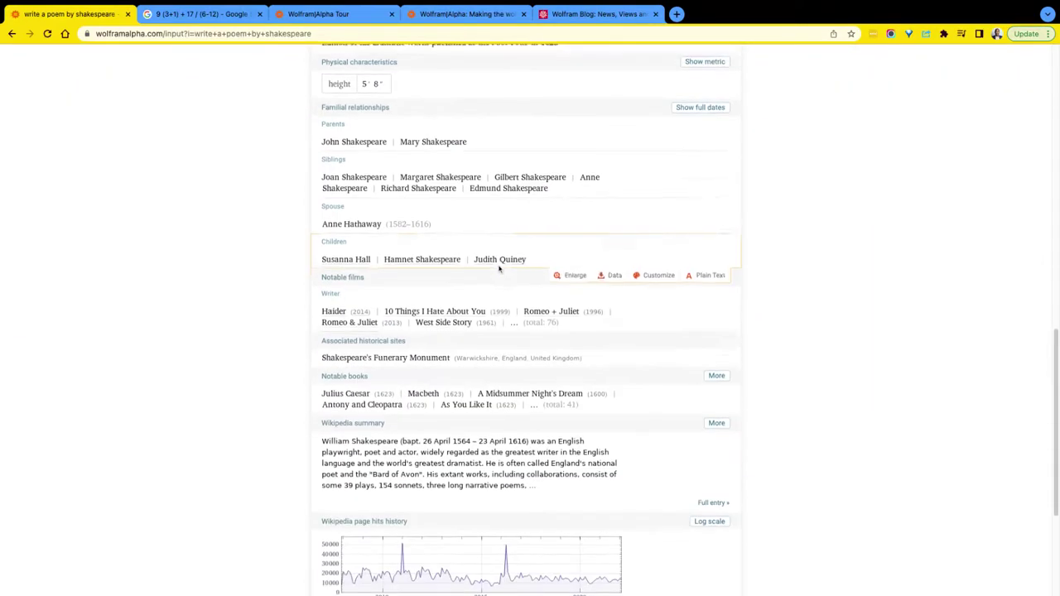
pyautogui.scroll(1, 497, 274)
pyautogui.scroll(10, 495, 276)
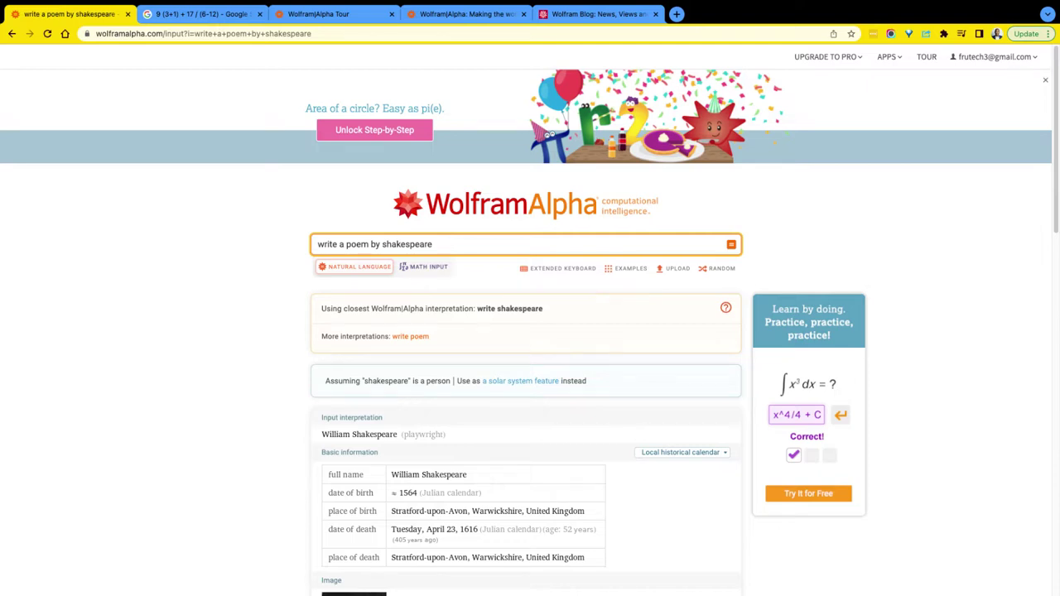
pyautogui.scroll(-1, 385, 288)
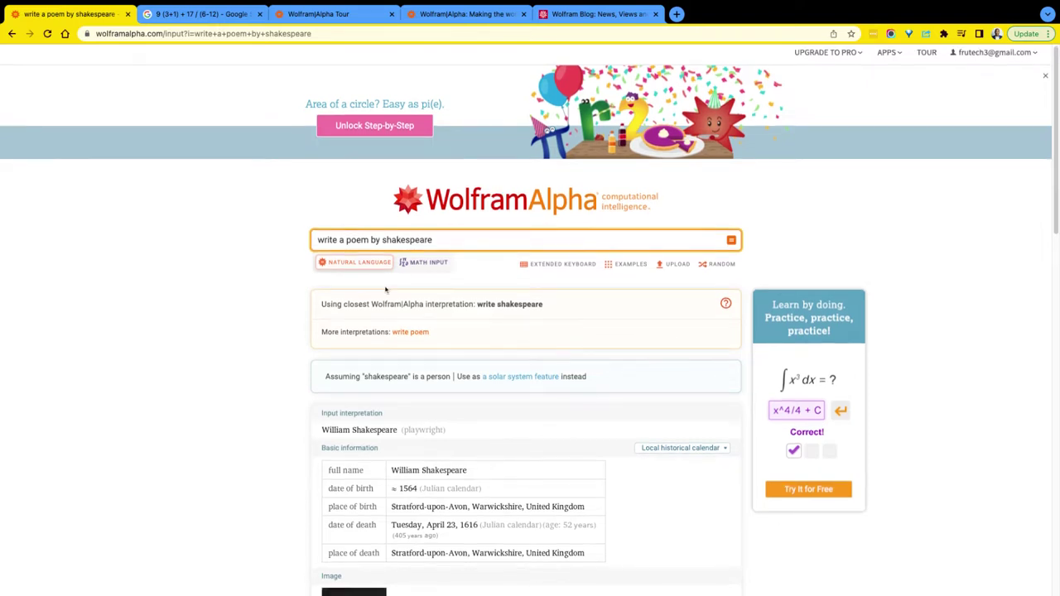
pyautogui.click(369, 262)
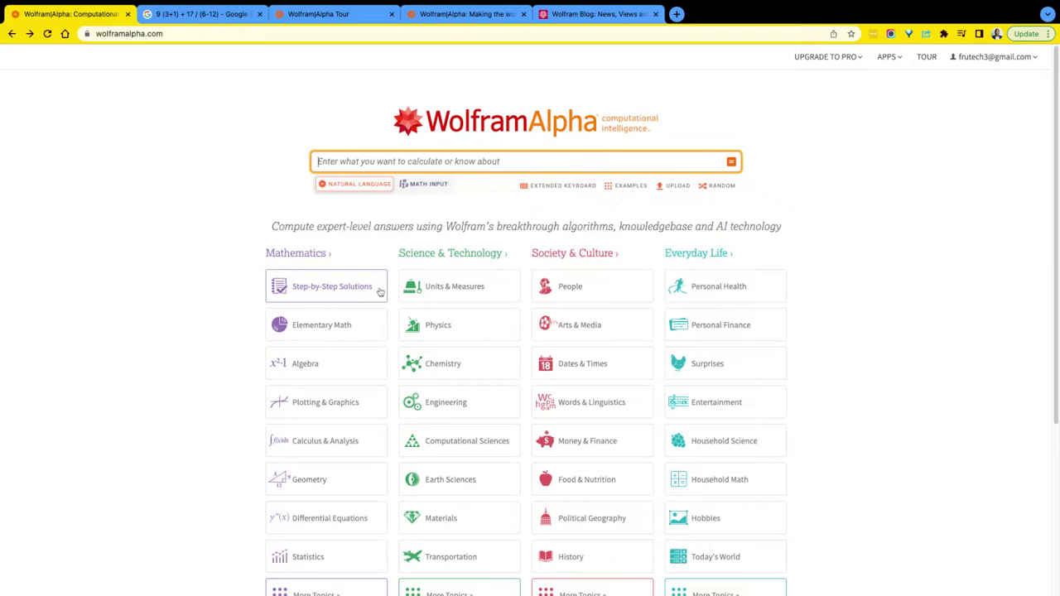
pyautogui.click(451, 16)
# Step: Scroll the FAQ page down to the 'Technology of Wolfram|Alpha' section
pyautogui.moveTo(452, 20); pyautogui.dragTo(339, 20)
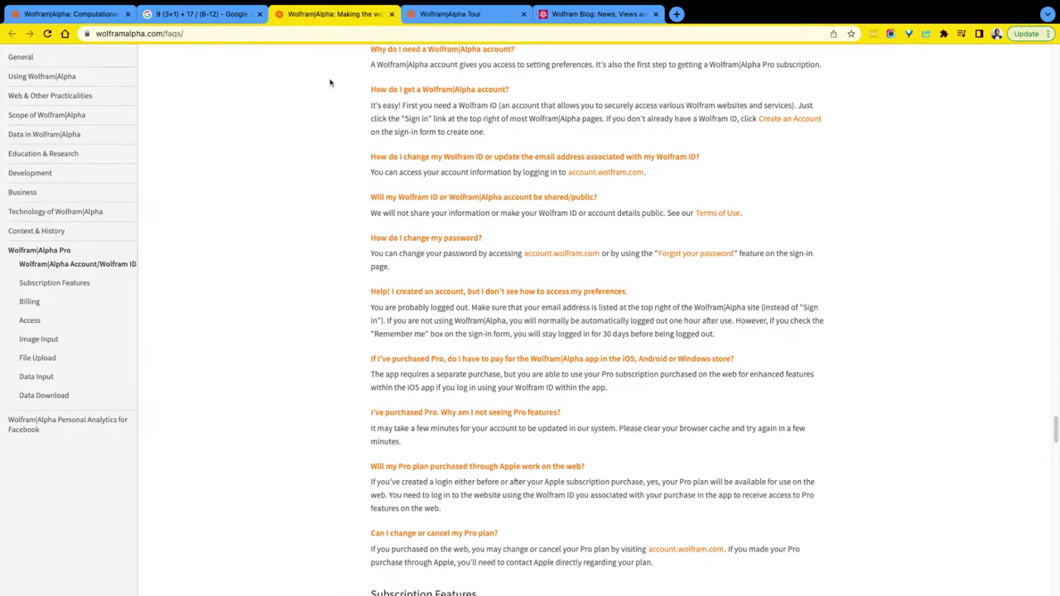
pyautogui.scroll(10, 343, 193)
pyautogui.scroll(15, 383, 253)
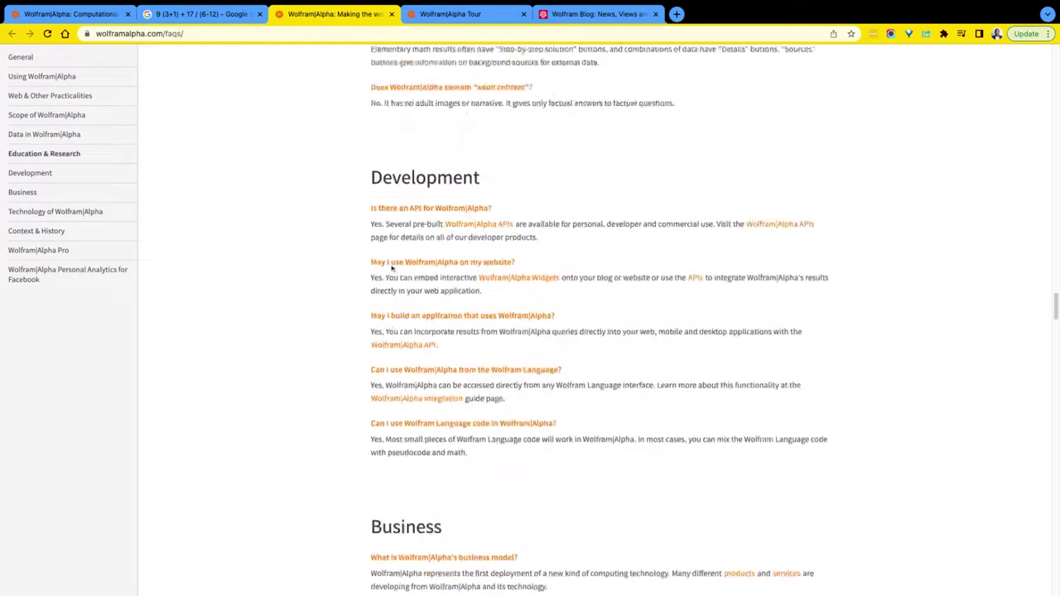
pyautogui.scroll(-5, 367, 268)
pyautogui.scroll(15, 400, 254)
pyautogui.scroll(20, 400, 255)
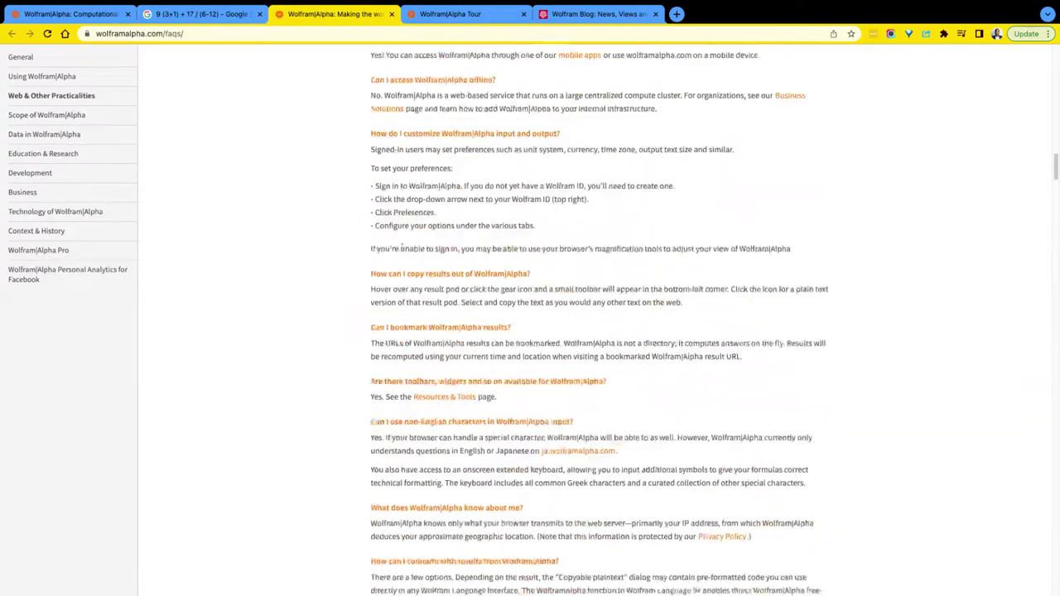
pyautogui.scroll(10, 401, 262)
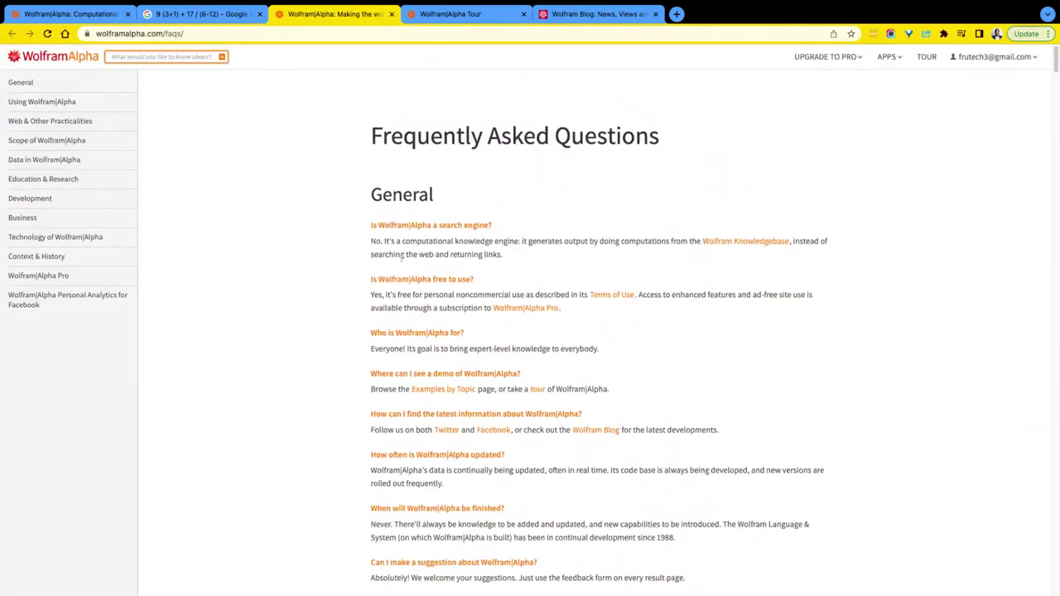
pyautogui.scroll(-3, 401, 258)
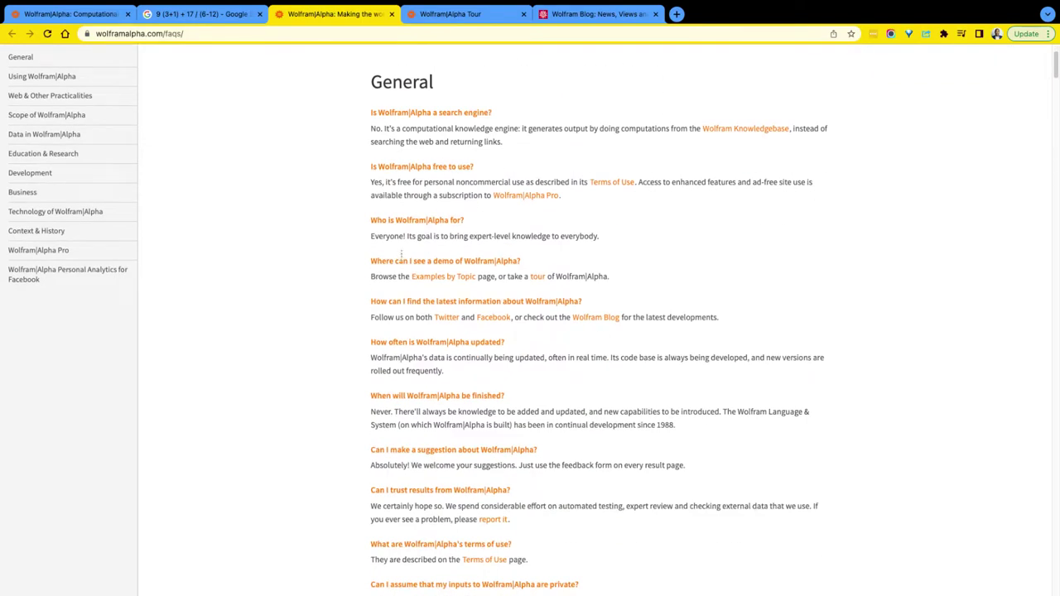
pyautogui.scroll(-1, 418, 227)
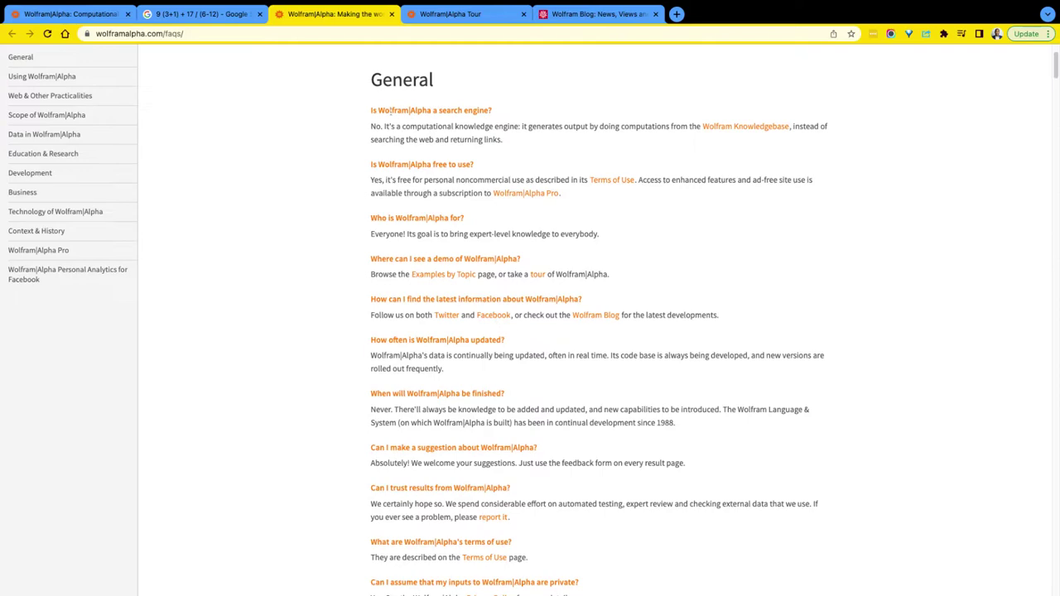
pyautogui.scroll(-15, 390, 111)
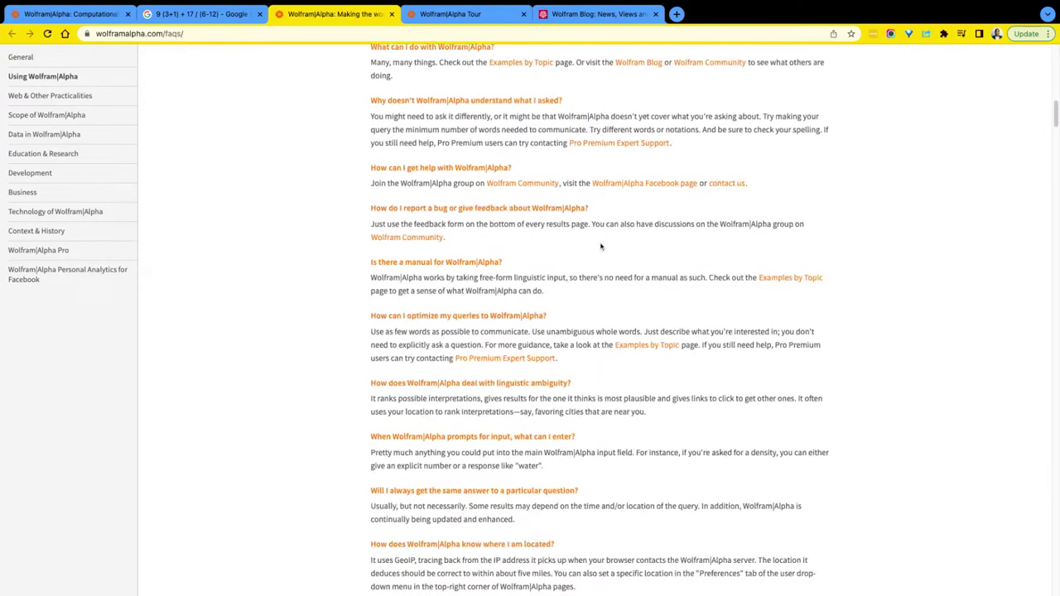
pyautogui.scroll(-20, 601, 246)
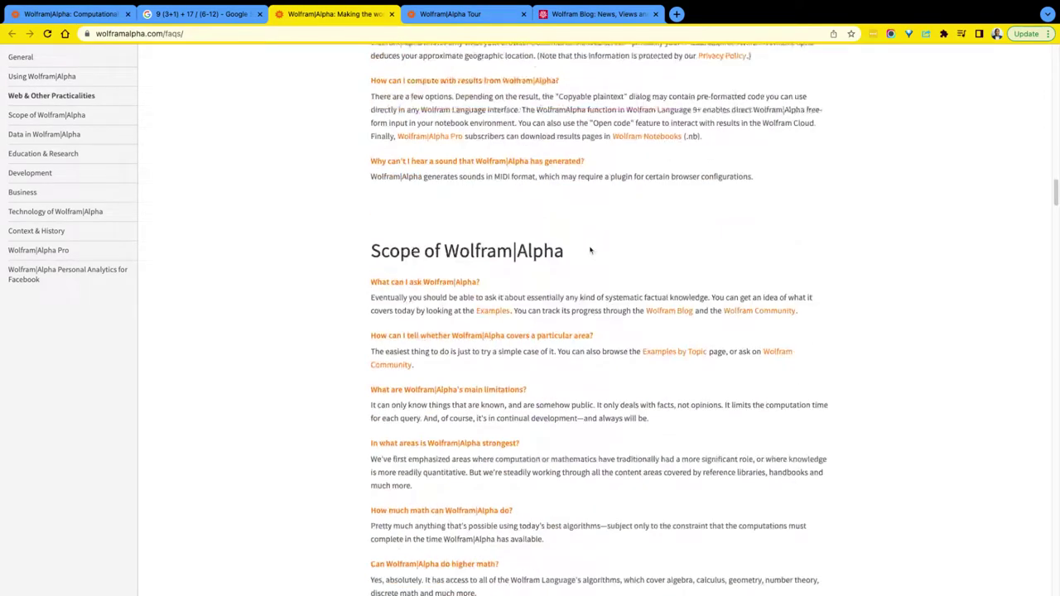
pyautogui.scroll(-20, 590, 250)
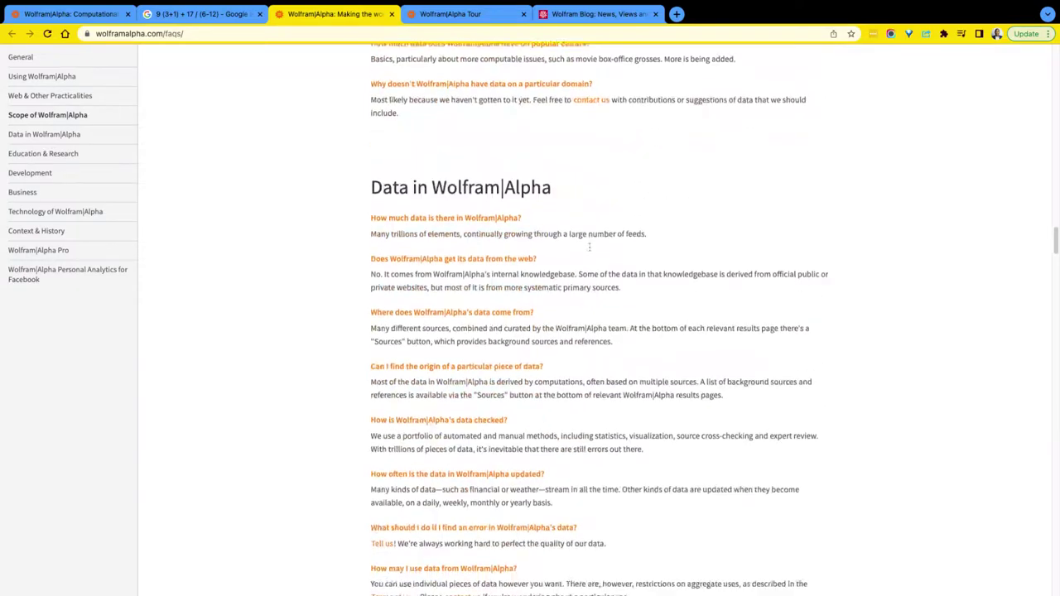
pyautogui.scroll(-20, 590, 246)
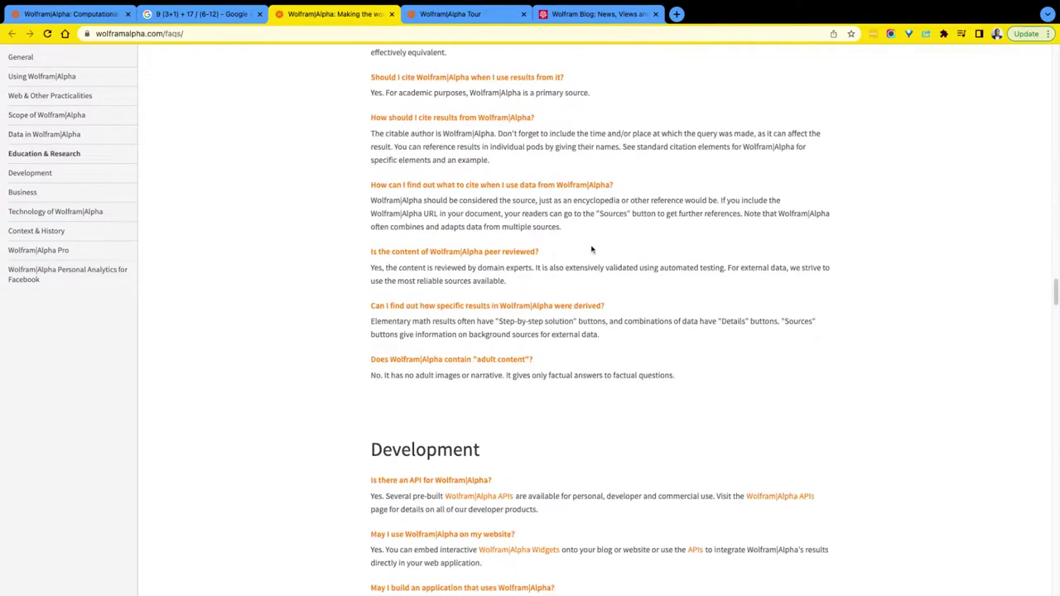
pyautogui.scroll(-20, 591, 249)
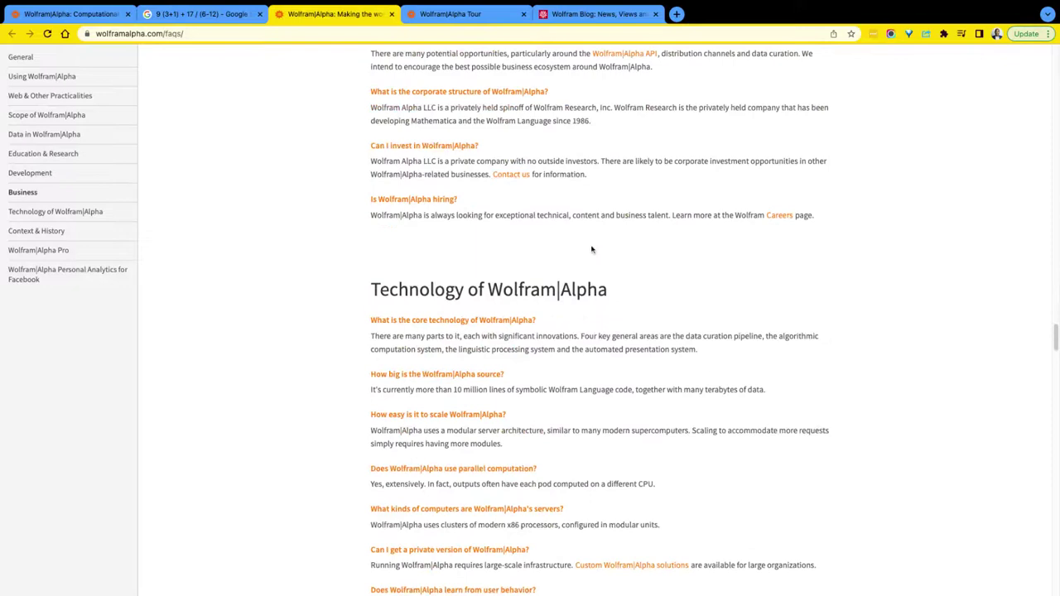
pyautogui.scroll(-8, 591, 249)
pyautogui.scroll(3, 591, 249)
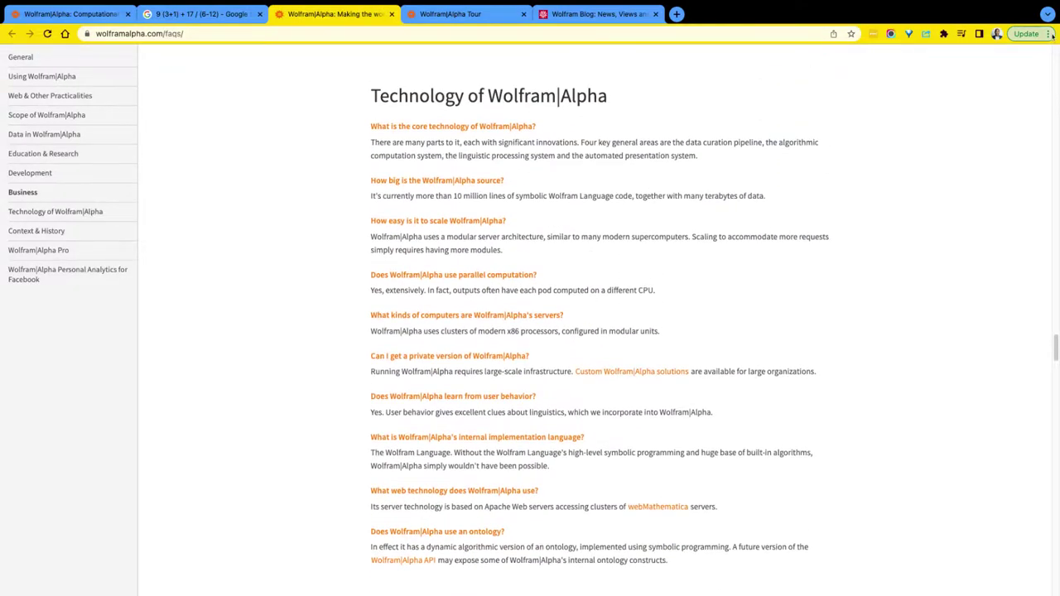
# Step: Zoom in on the FAQ page to enlarge its text
pyautogui.press('super+equal')
pyautogui.press('super+equal')
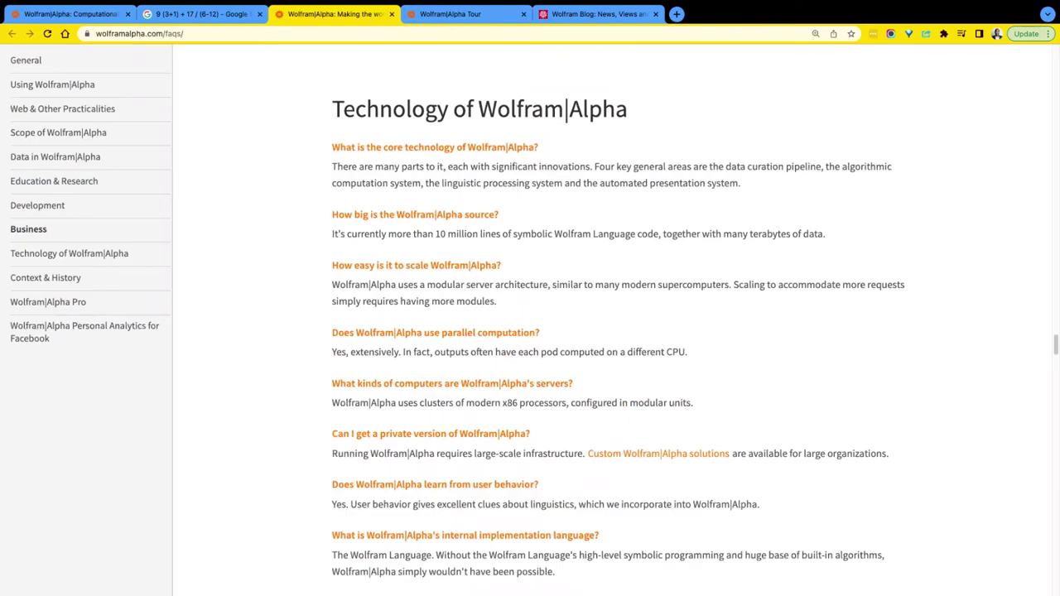
pyautogui.scroll(-1, 613, 331)
pyautogui.scroll(-3, 615, 213)
pyautogui.scroll(3, 615, 213)
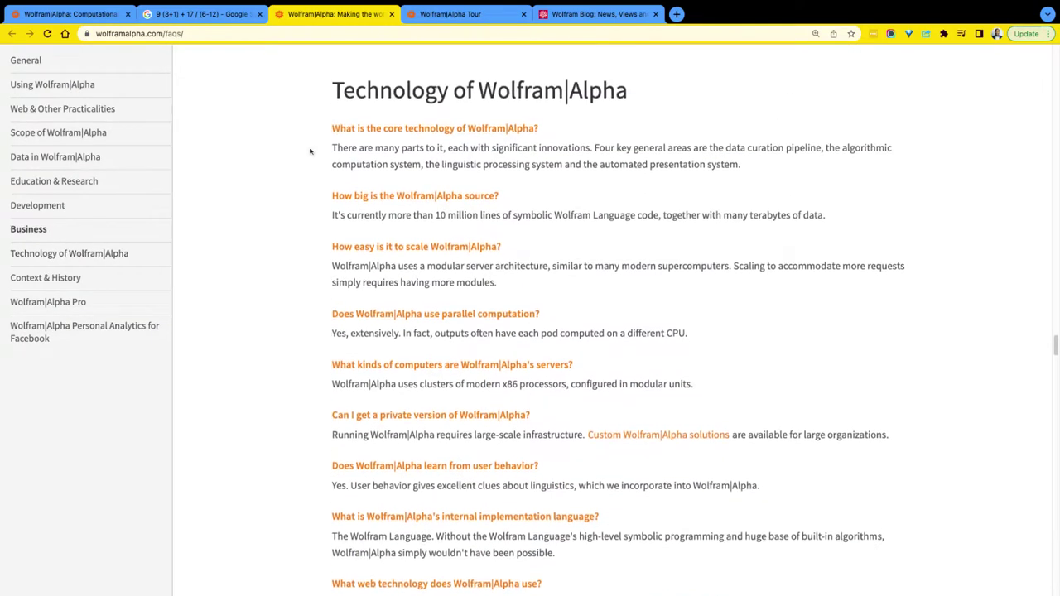
# Step: Highlight the core-technology question, its opening phrase, then 'linguistic processing system' and 'the automated presentation system'
pyautogui.moveTo(539, 129); pyautogui.dragTo(433, 134)
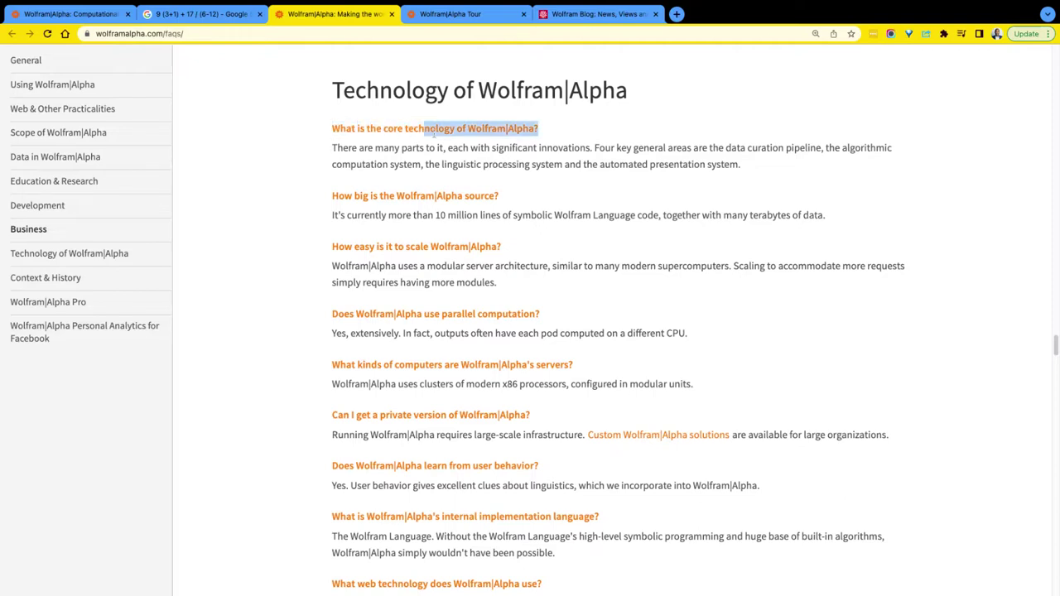
pyautogui.click(439, 147)
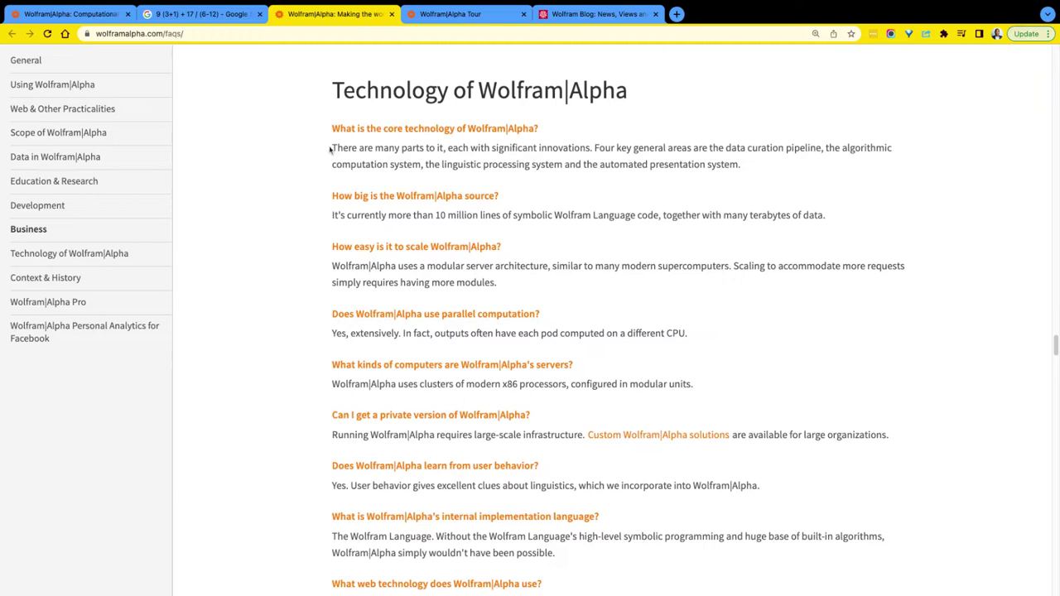
pyautogui.moveTo(329, 149); pyautogui.dragTo(437, 147)
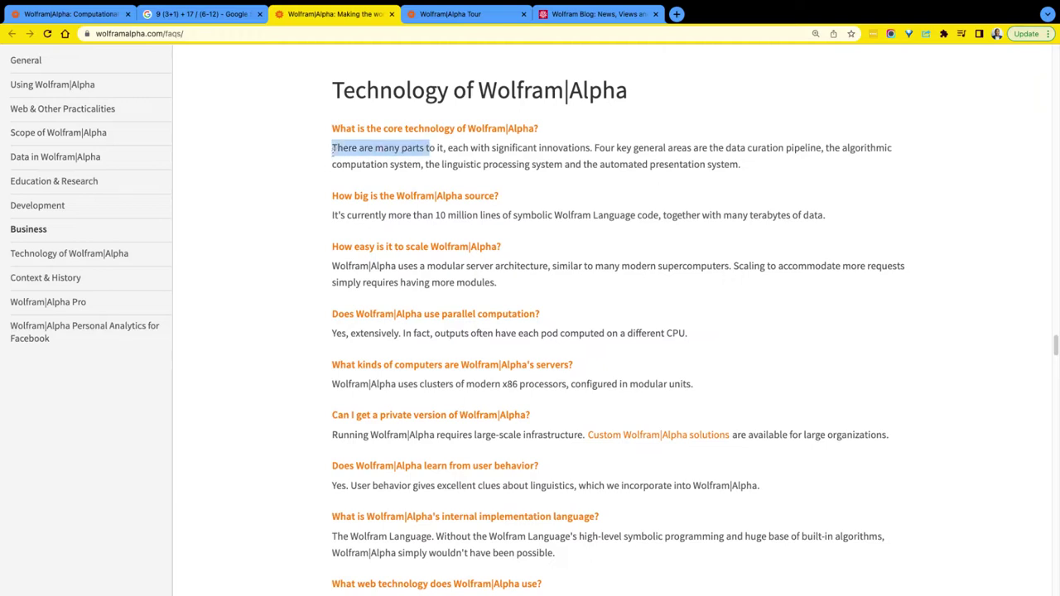
pyautogui.click(437, 147)
pyautogui.moveTo(332, 149); pyautogui.dragTo(808, 149)
pyautogui.click(808, 149)
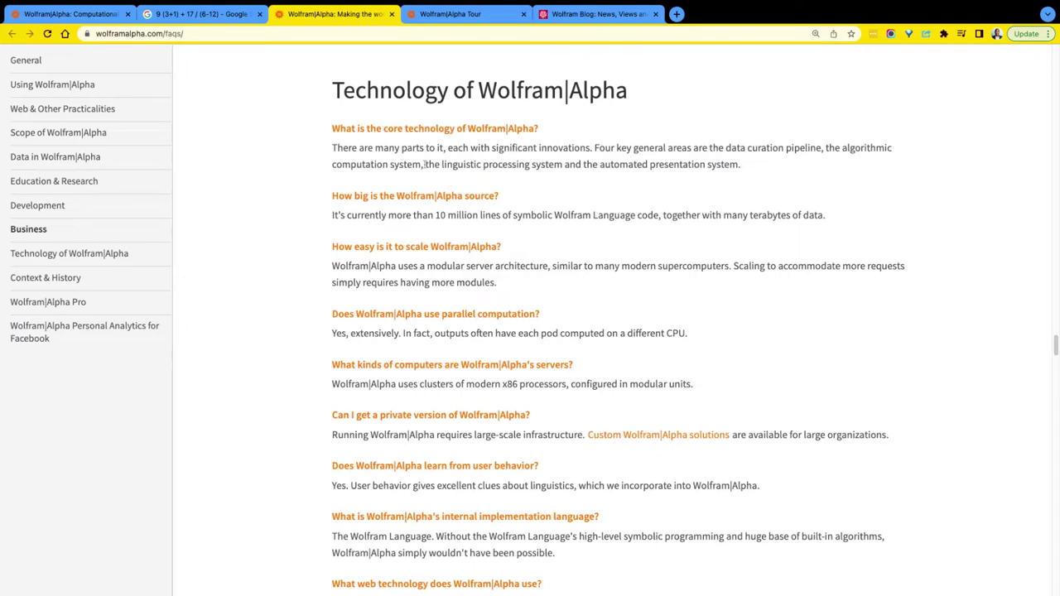
pyautogui.moveTo(424, 164); pyautogui.dragTo(563, 164)
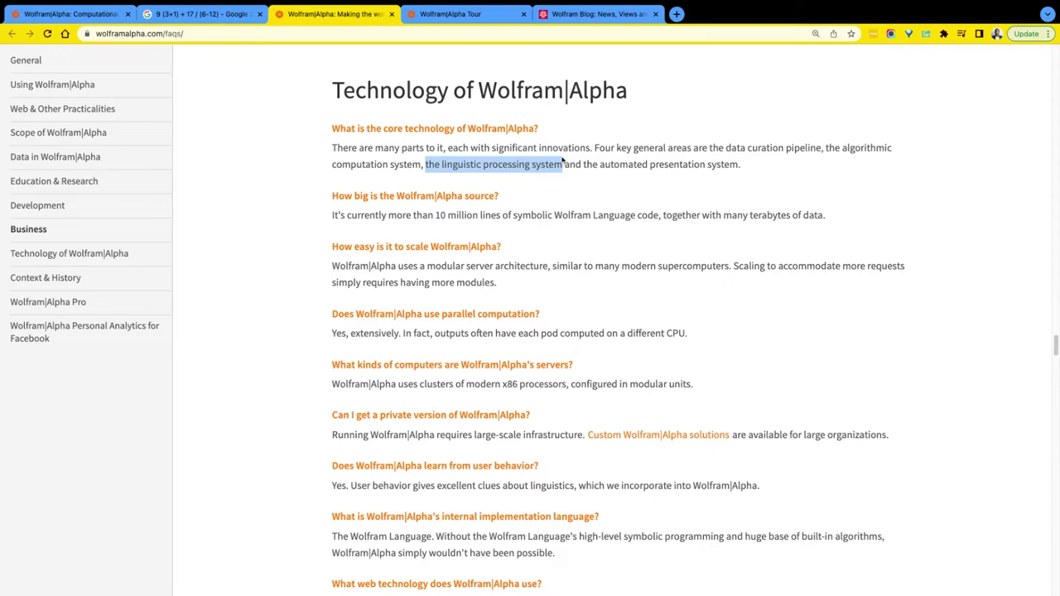
pyautogui.moveTo(584, 163); pyautogui.dragTo(740, 164)
# Step: From the home page's Calculus & Analysis examples, run 'derivative of x^4 sin x'
pyautogui.press('super+1')
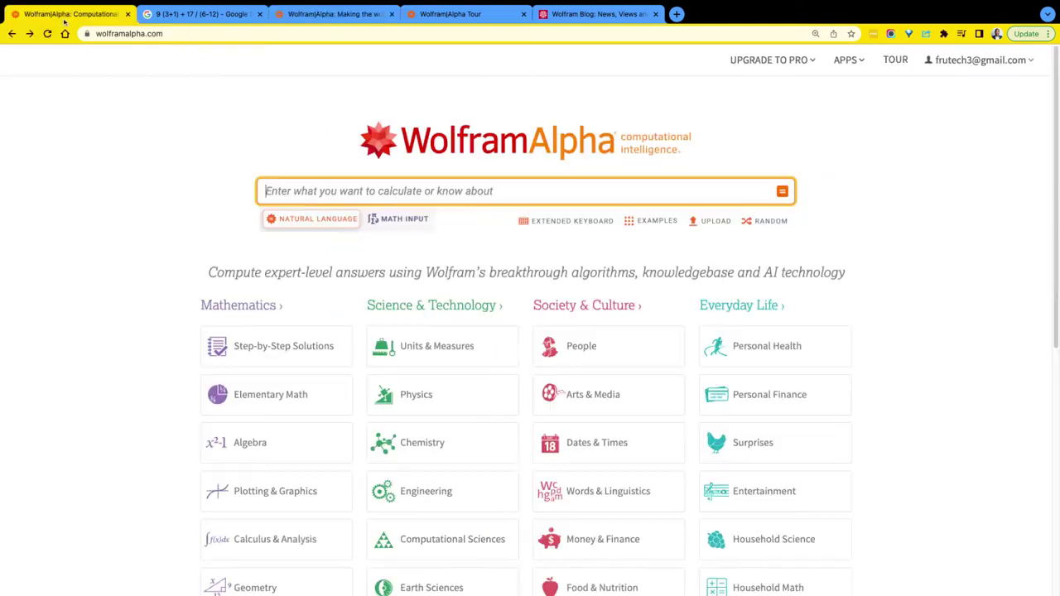
pyautogui.scroll(-5, 347, 341)
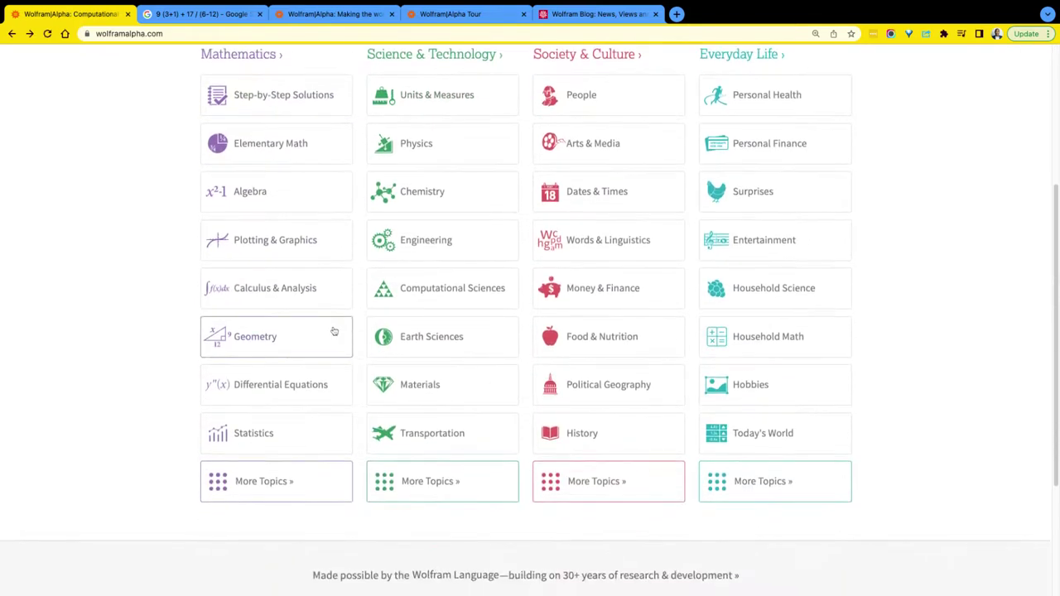
pyautogui.click(319, 289)
pyautogui.scroll(-1, 421, 279)
pyautogui.scroll(-2, 420, 279)
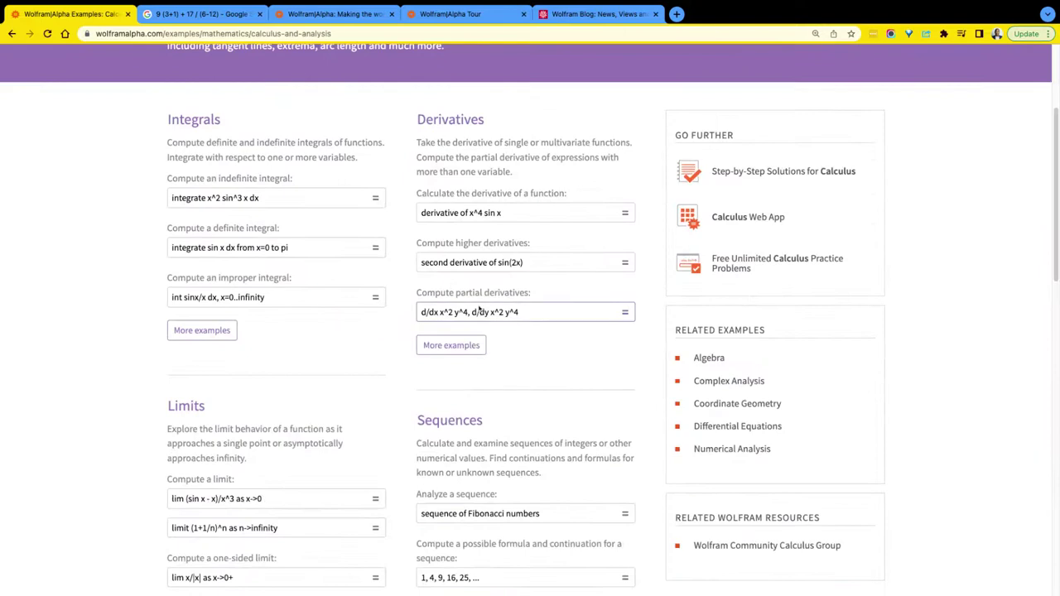
pyautogui.click(498, 213)
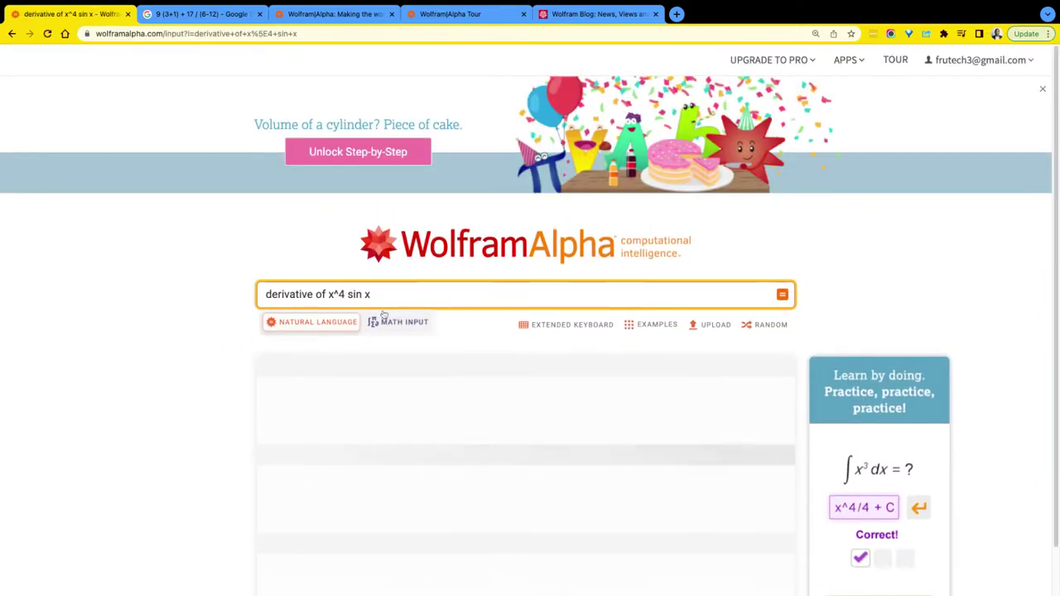
# Step: Change the exponent to 14 and recompute the derivative of x^14 sin x
pyautogui.scroll(-2, 454, 325)
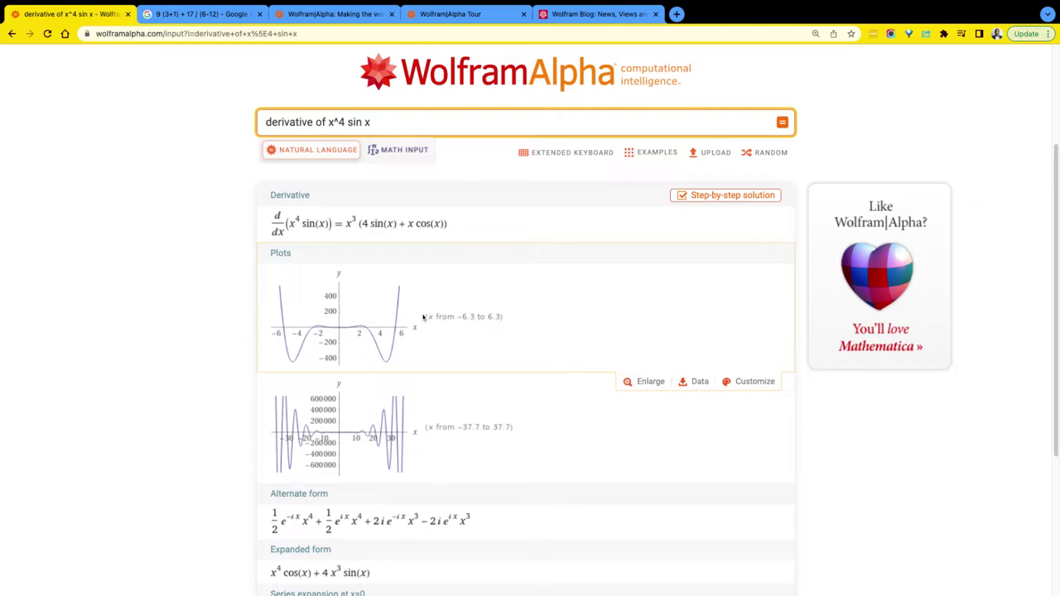
pyautogui.scroll(-1, 414, 284)
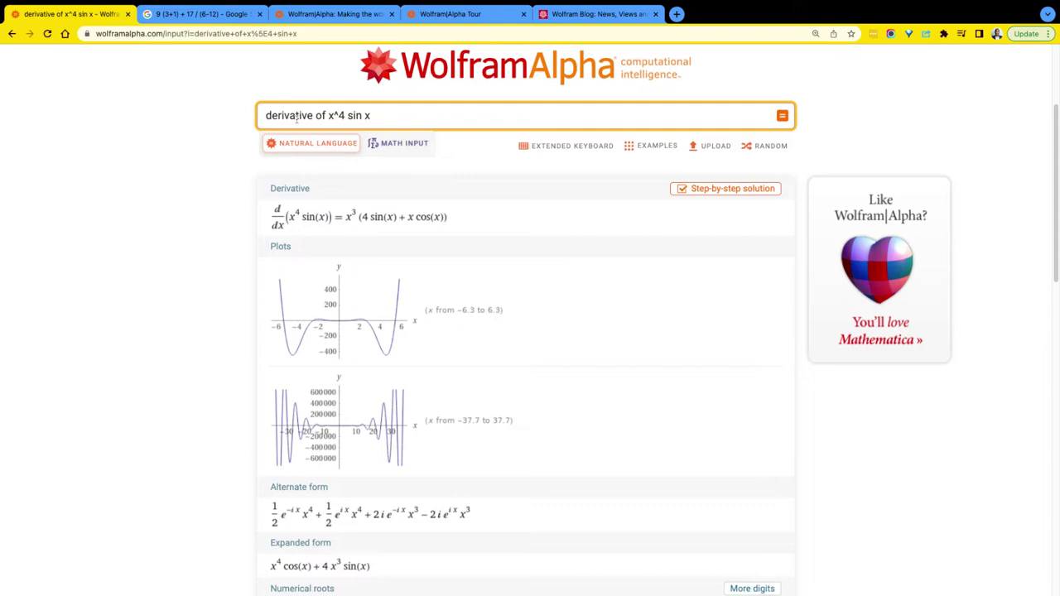
pyautogui.click(386, 116)
pyautogui.press('super+a')
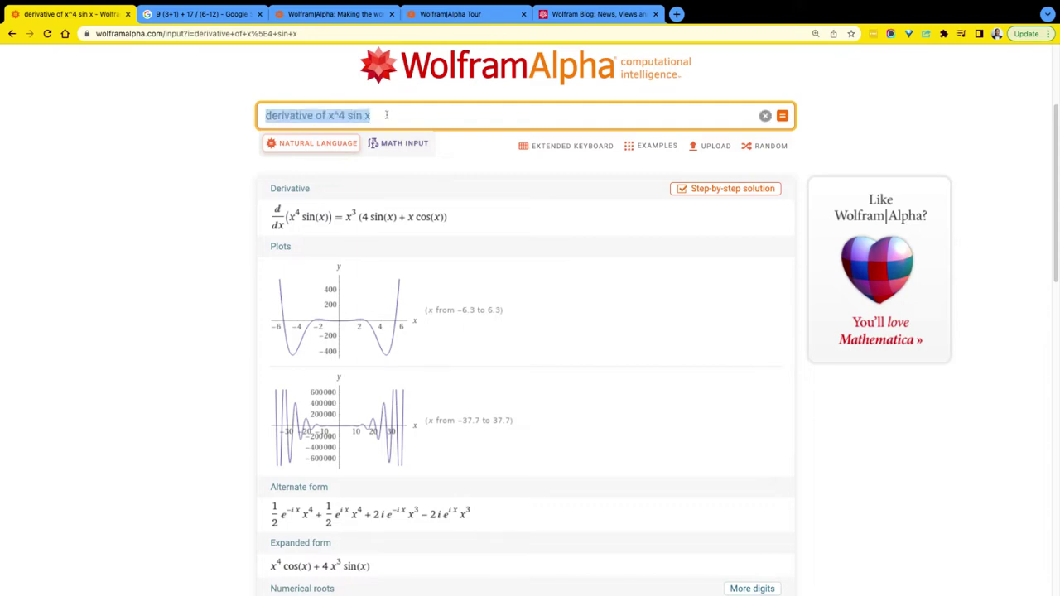
pyautogui.scroll(-1, 380, 224)
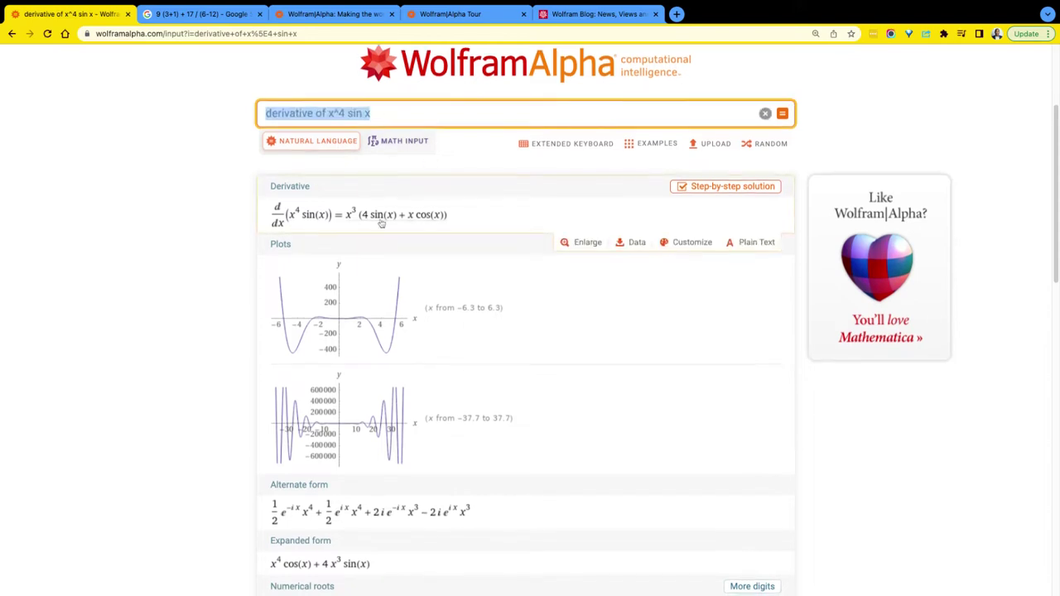
pyautogui.scroll(-1, 381, 224)
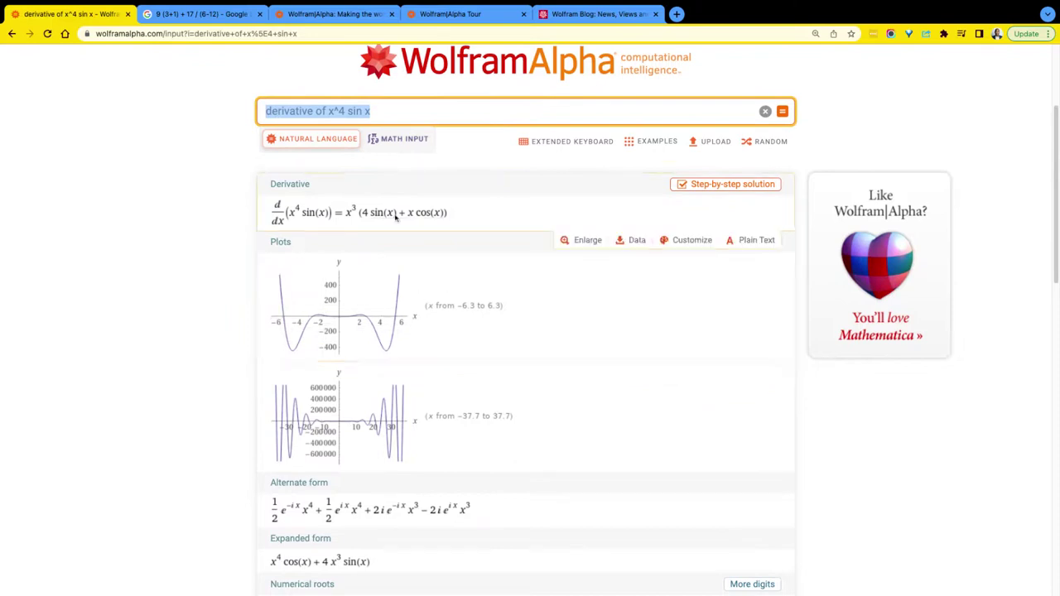
pyautogui.click(341, 125)
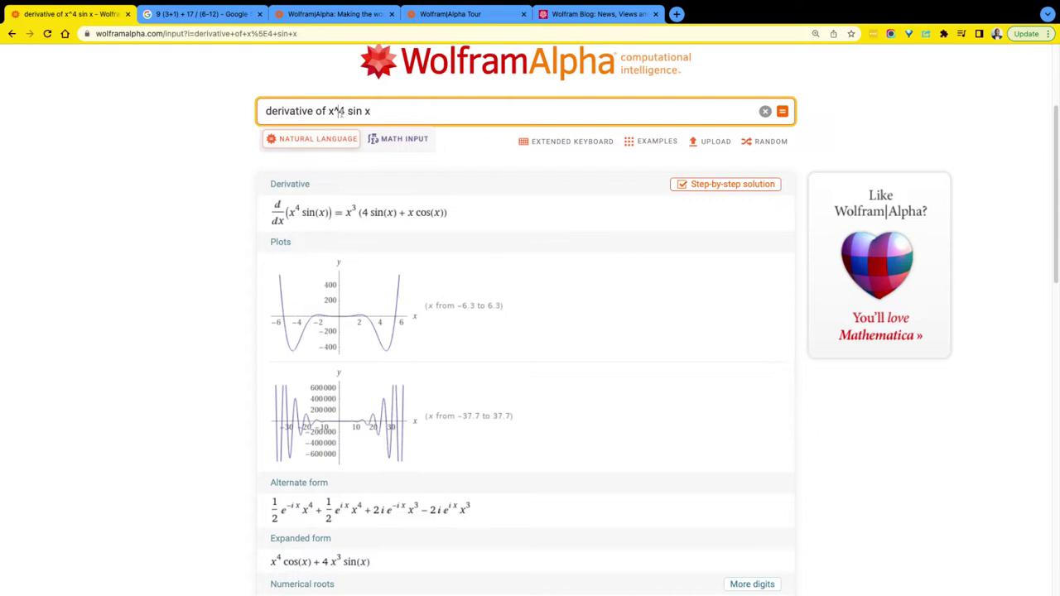
pyautogui.write('1')
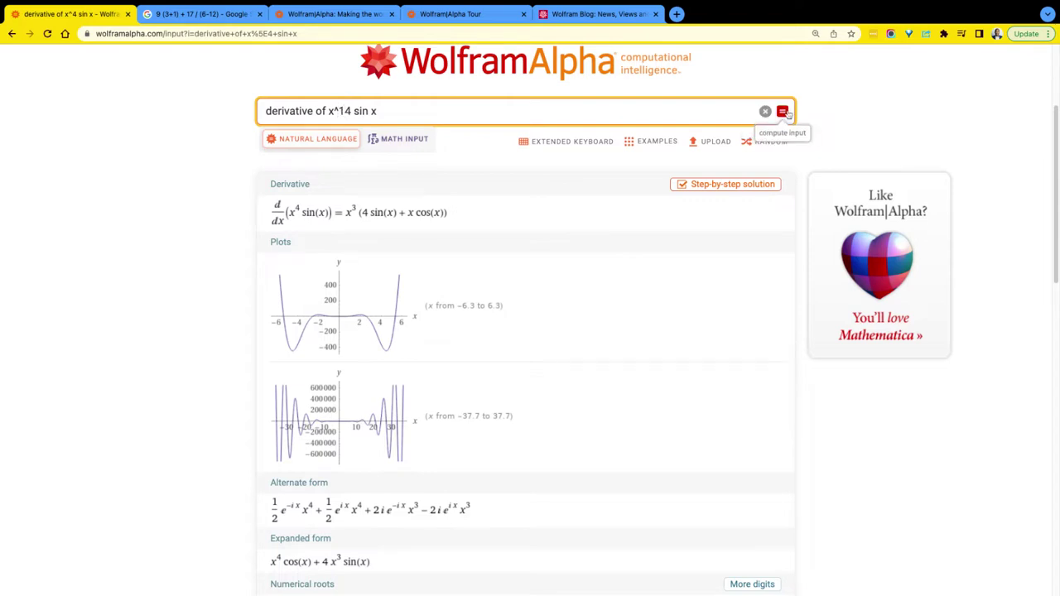
pyautogui.click(782, 112)
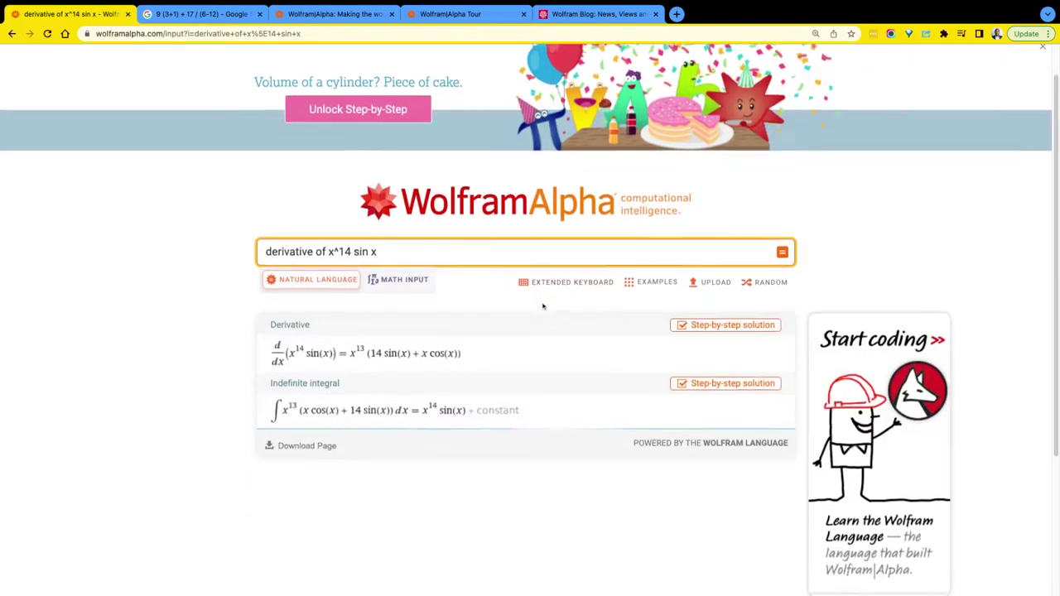
# Step: Look through the x^14 sin x derivative results, then bring up the Tour page
pyautogui.scroll(-3, 542, 306)
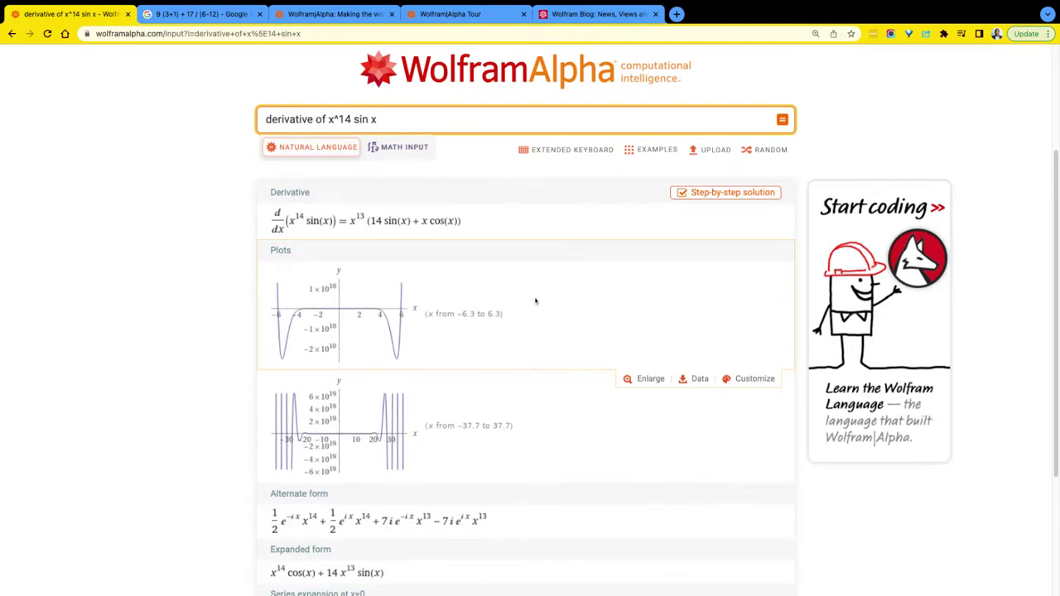
pyautogui.scroll(-3, 530, 300)
pyautogui.scroll(5, 530, 301)
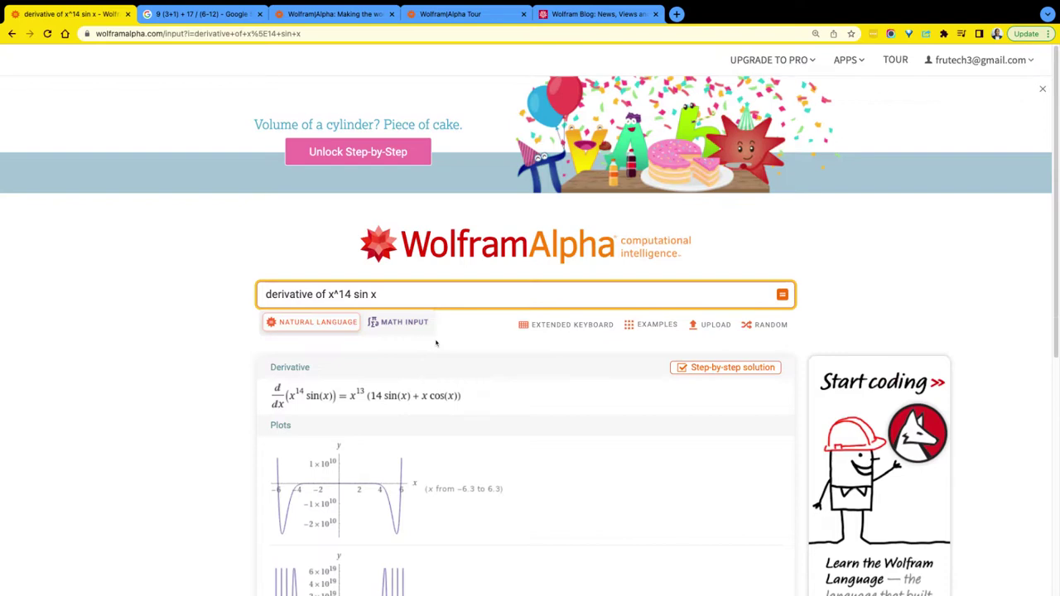
pyautogui.scroll(-7, 439, 335)
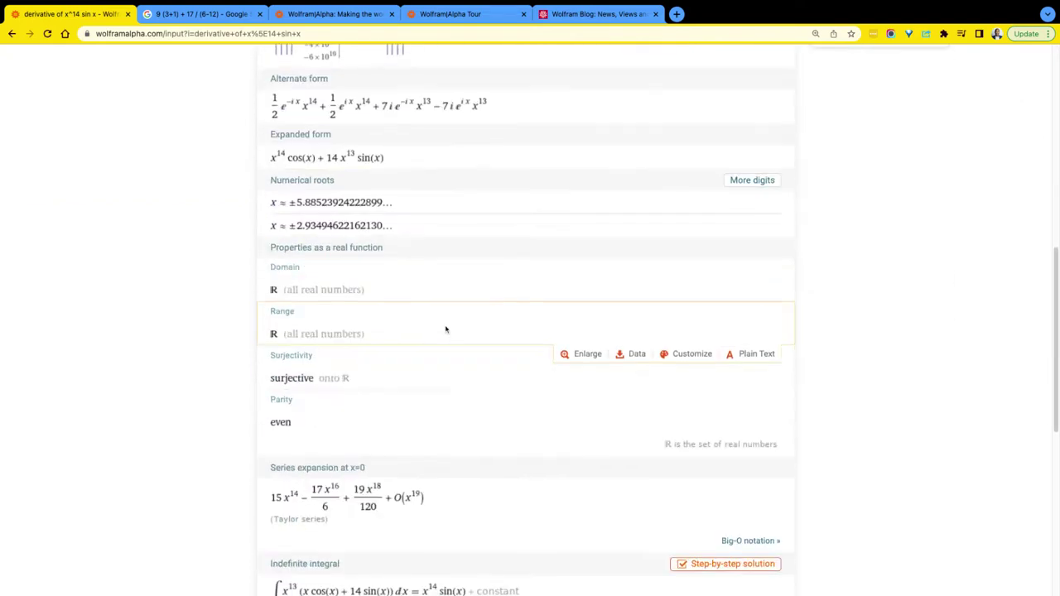
pyautogui.scroll(-6, 443, 327)
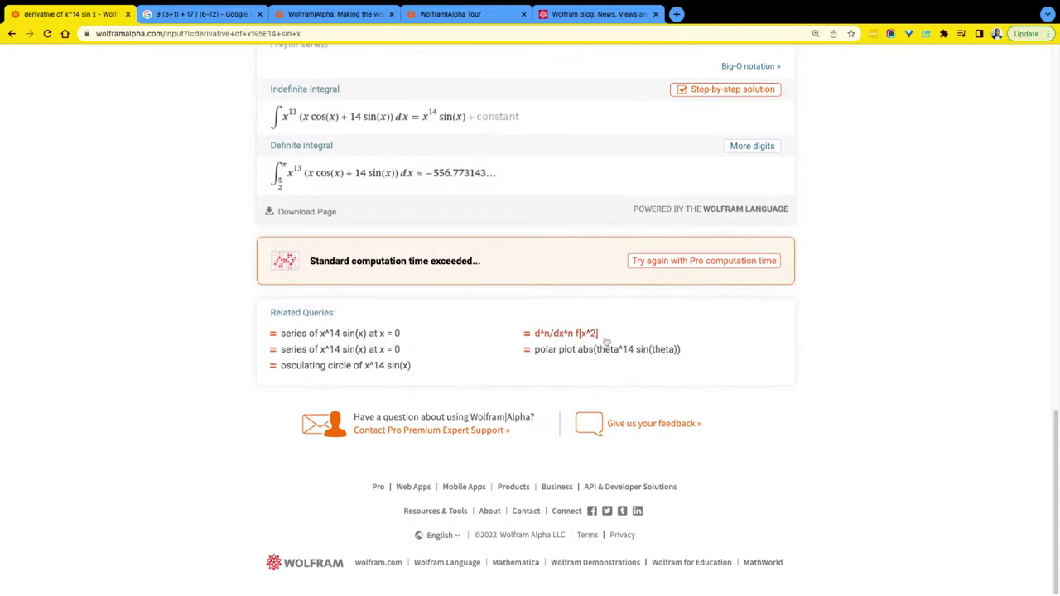
pyautogui.scroll(3, 662, 279)
pyautogui.click(477, 15)
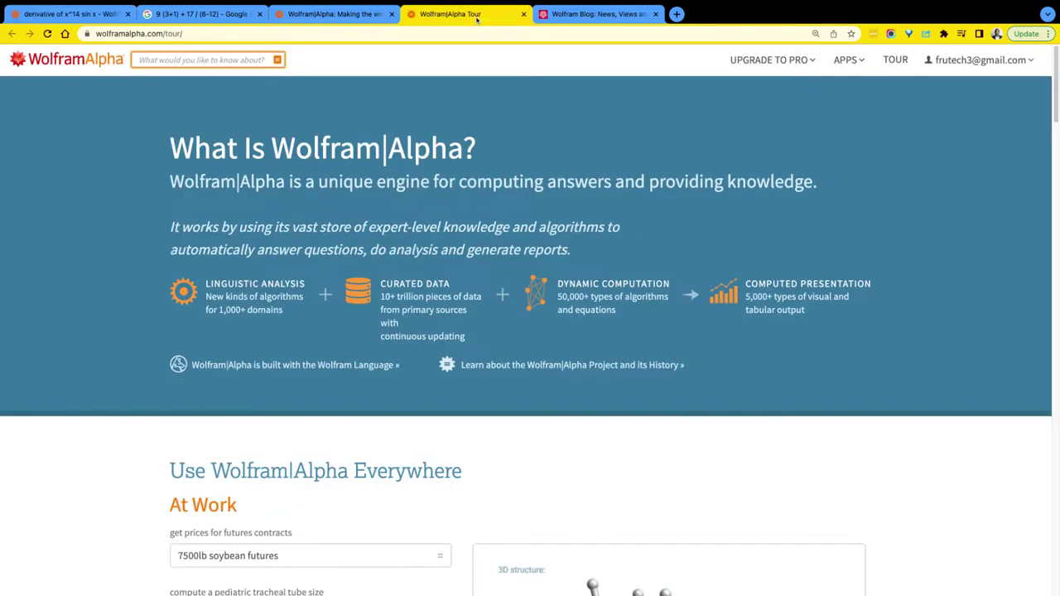
# Step: Scroll the FAQ page from the Technology answers down to the Business section
pyautogui.click(355, 15)
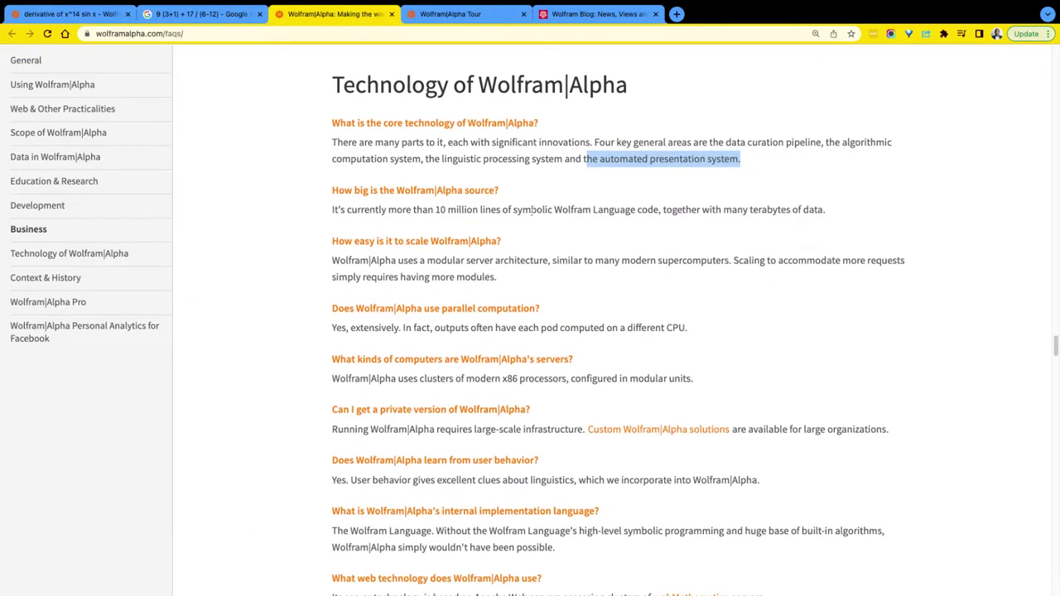
pyautogui.scroll(-1, 530, 214)
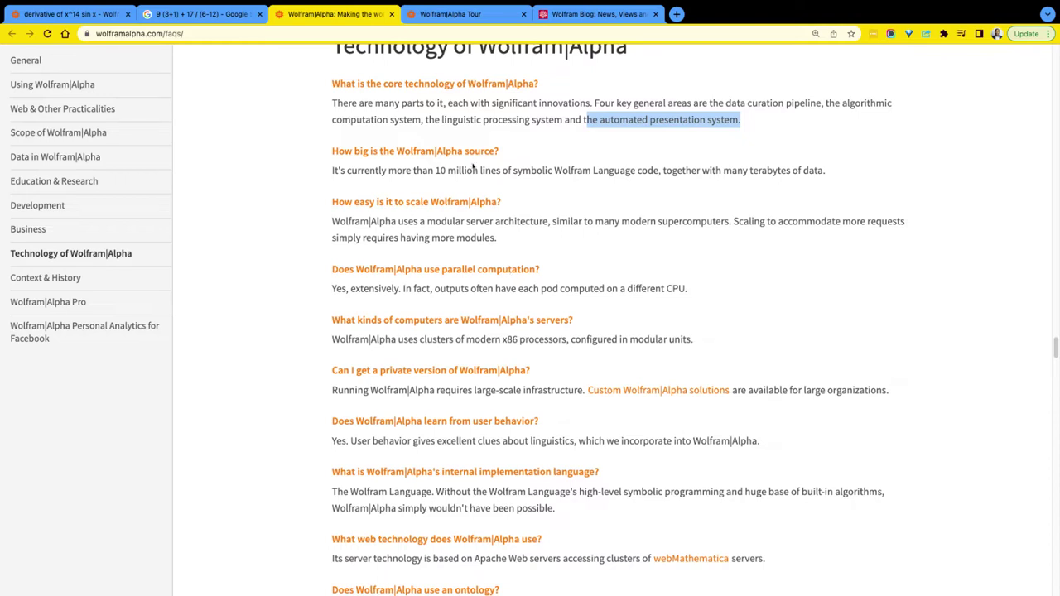
pyautogui.scroll(-3, 695, 240)
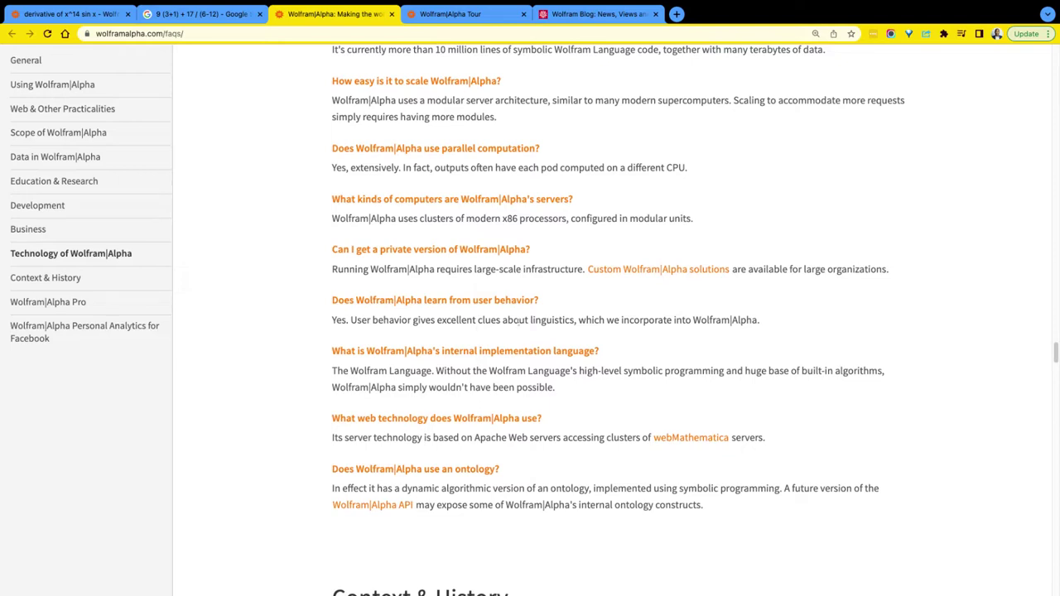
pyautogui.scroll(15, 478, 328)
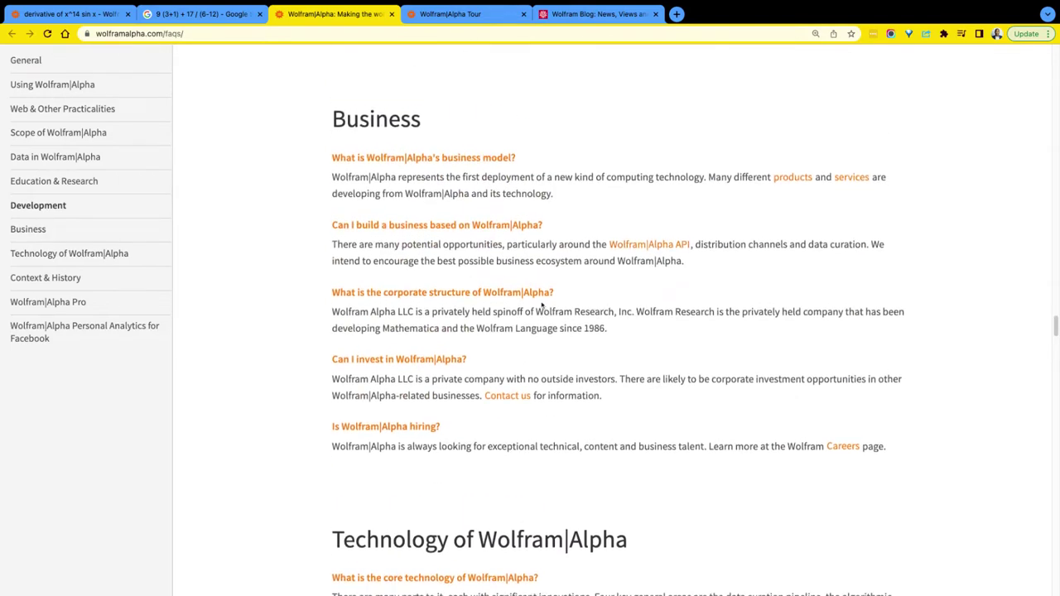
pyautogui.scroll(-6, 542, 310)
pyautogui.scroll(6, 544, 309)
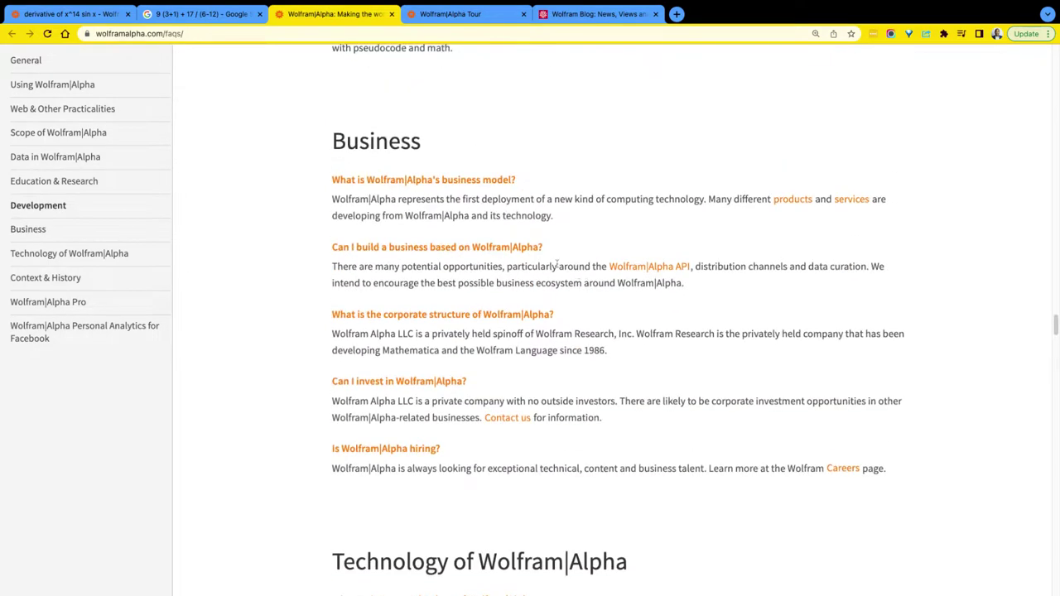
pyautogui.scroll(-1, 554, 261)
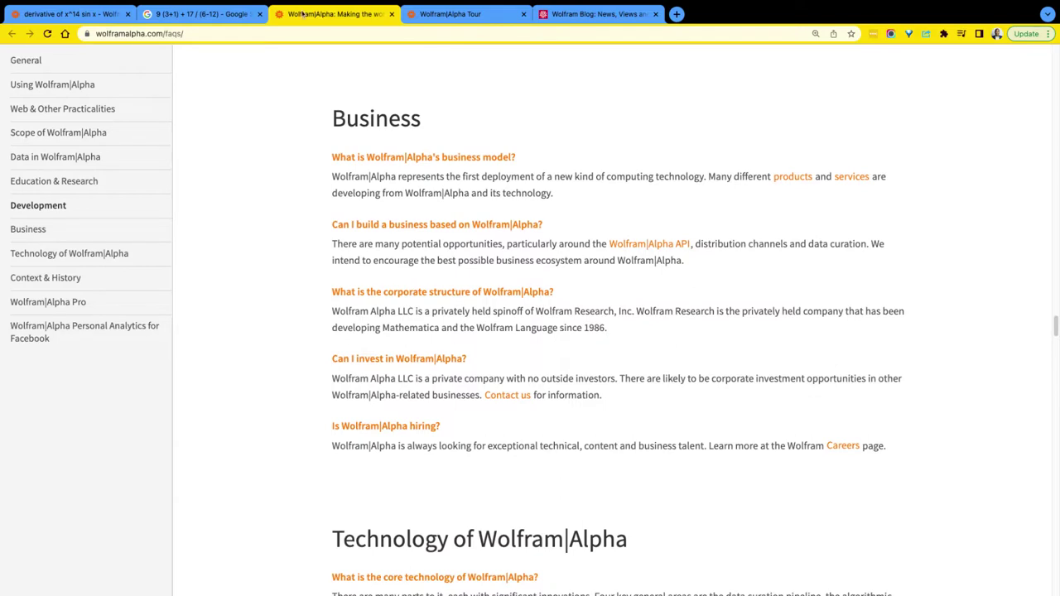
# Step: Back on the derivative results, empty the query box
pyautogui.click(70, 15)
pyautogui.scroll(15, 539, 180)
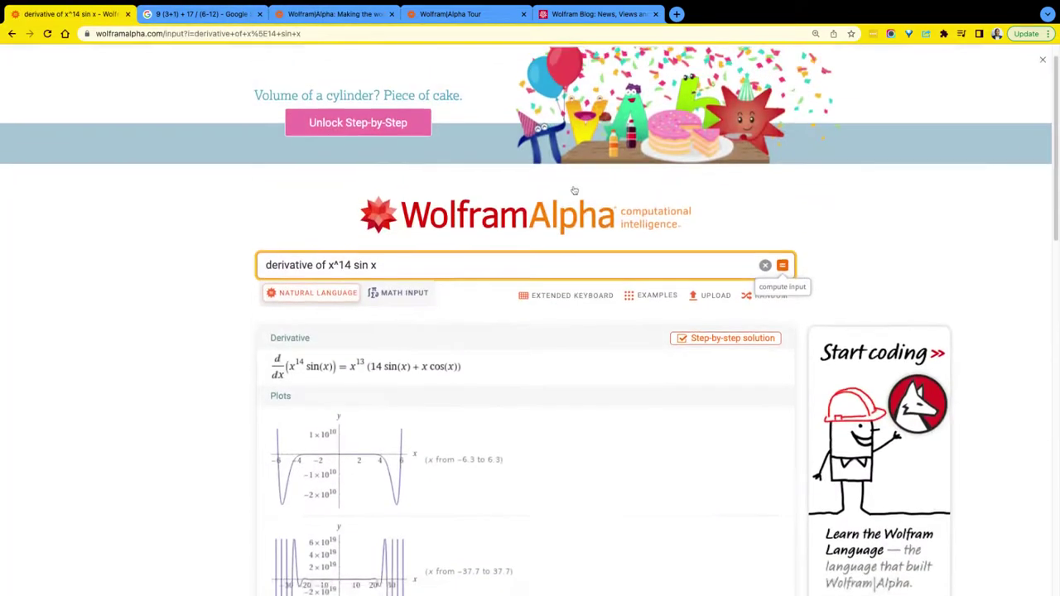
pyautogui.moveTo(783, 64)
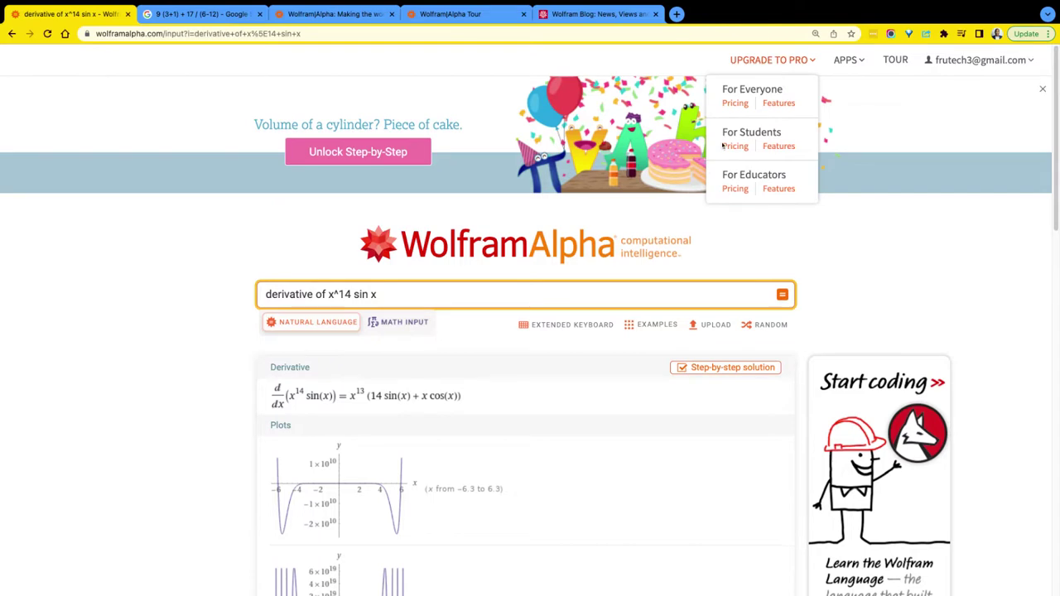
pyautogui.moveTo(377, 294); pyautogui.dragTo(208, 256)
pyautogui.write('9 (3+1) + 17 / (6-12)')
pyautogui.press('super+a')
pyautogui.press('BackSpace')
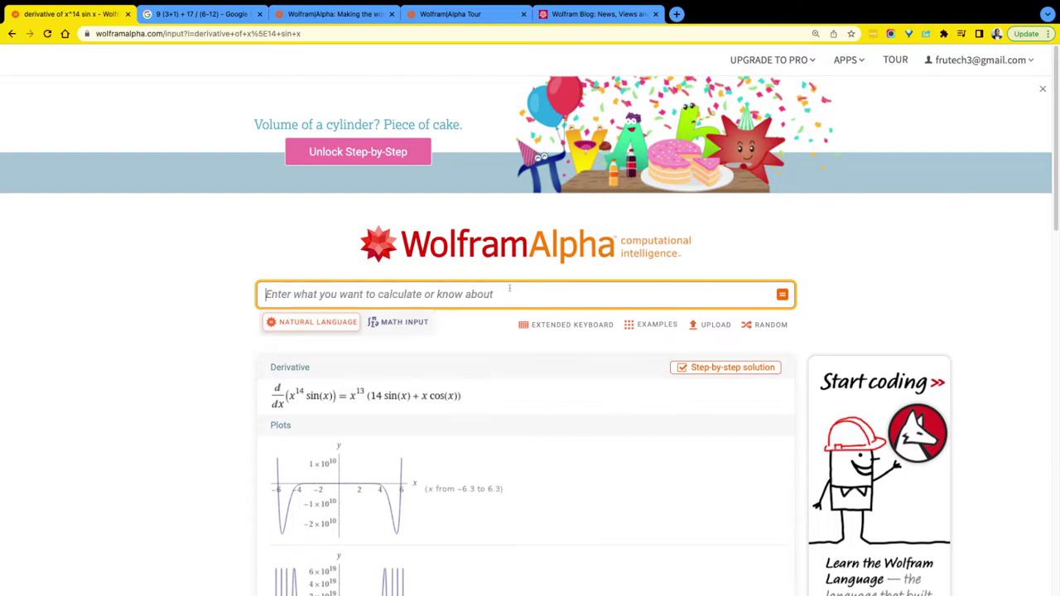
# Step: Paste 'apply bottom-hat transform to trumpet image' into the query box
pyautogui.write('apply bottom-hat transform to trumpet image')
pyautogui.scroll(-1, 313, 294)
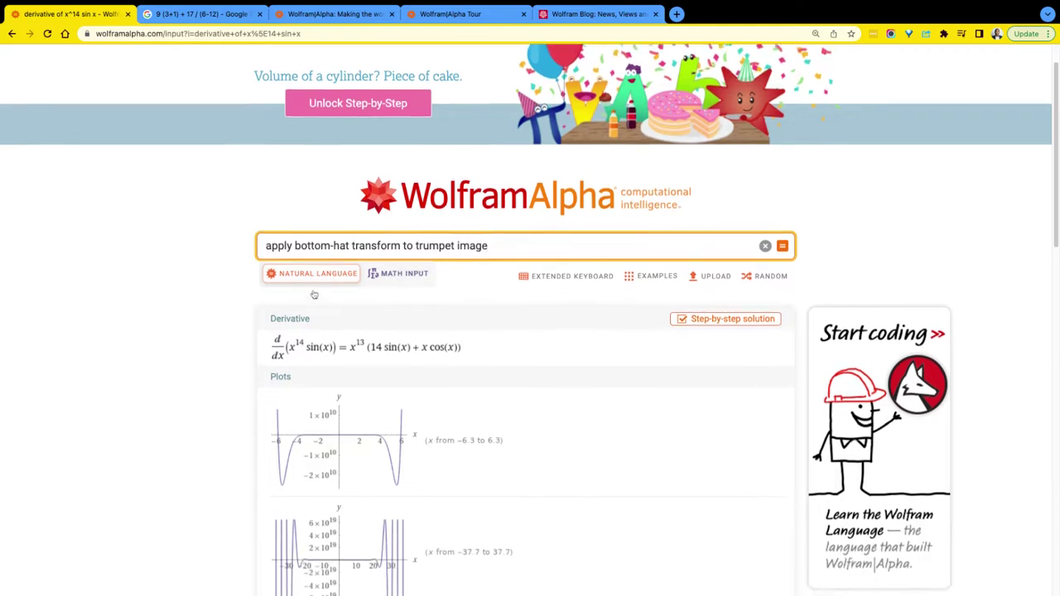
pyautogui.scroll(-2, 314, 295)
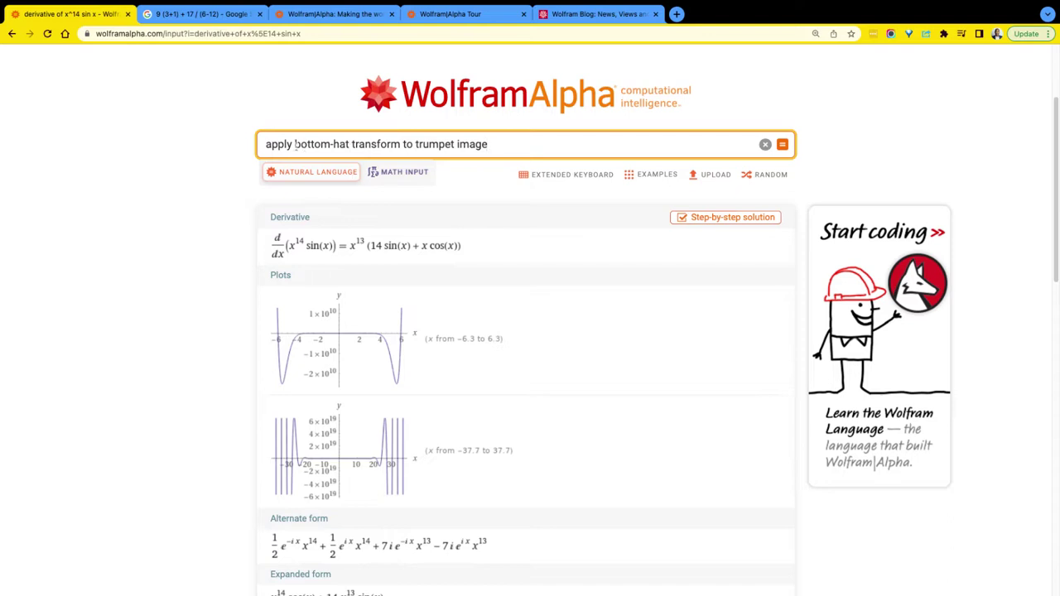
pyautogui.moveTo(295, 144); pyautogui.dragTo(402, 144)
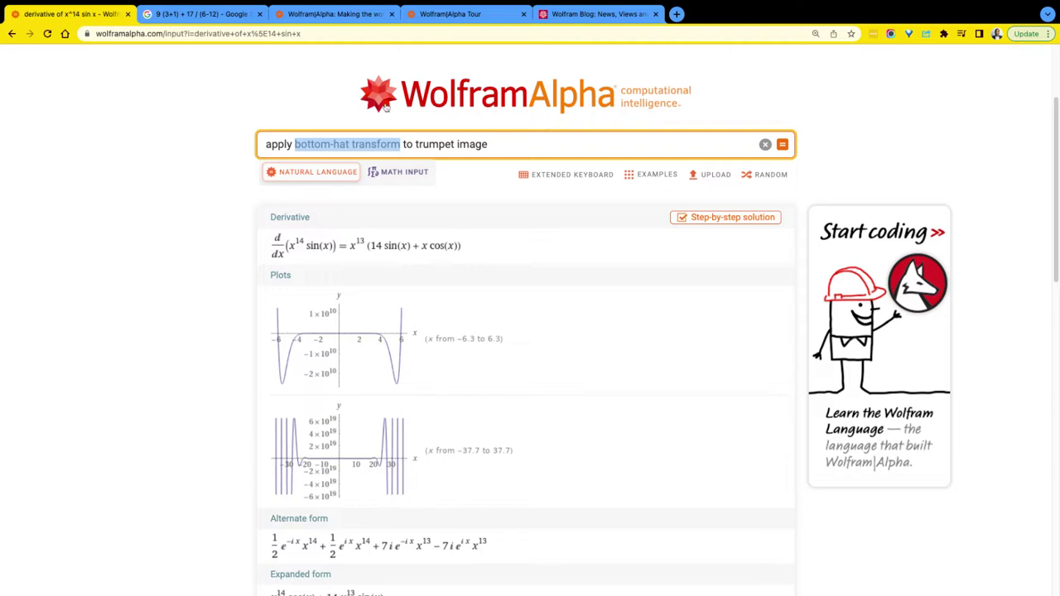
# Step: Submit the trumpet query, review the bottom-hat result pods, and select 'trumpet' in the query
pyautogui.press('Return')
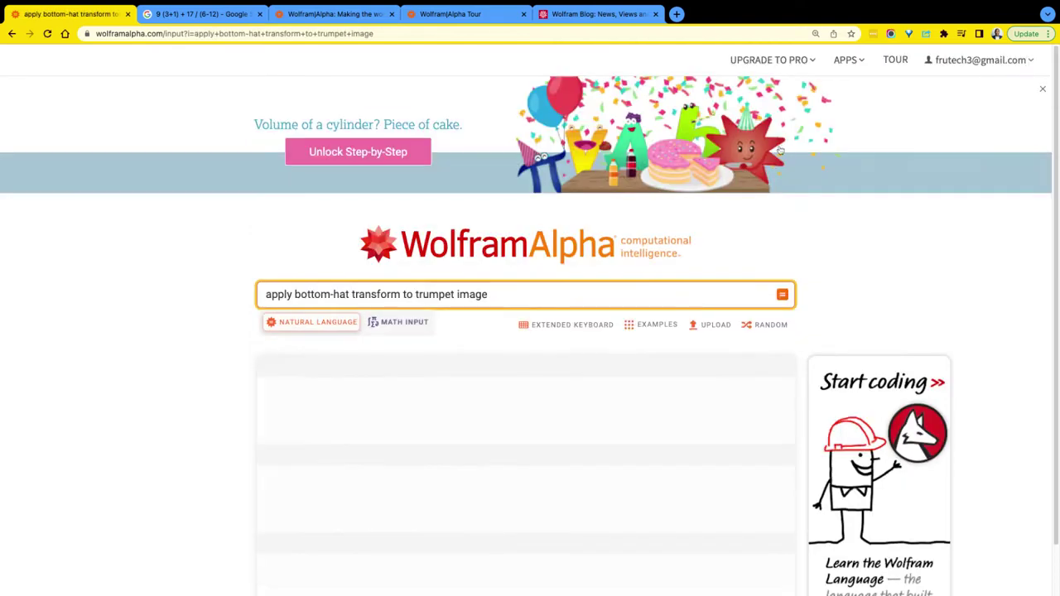
pyautogui.scroll(-5, 565, 203)
pyautogui.scroll(2, 563, 202)
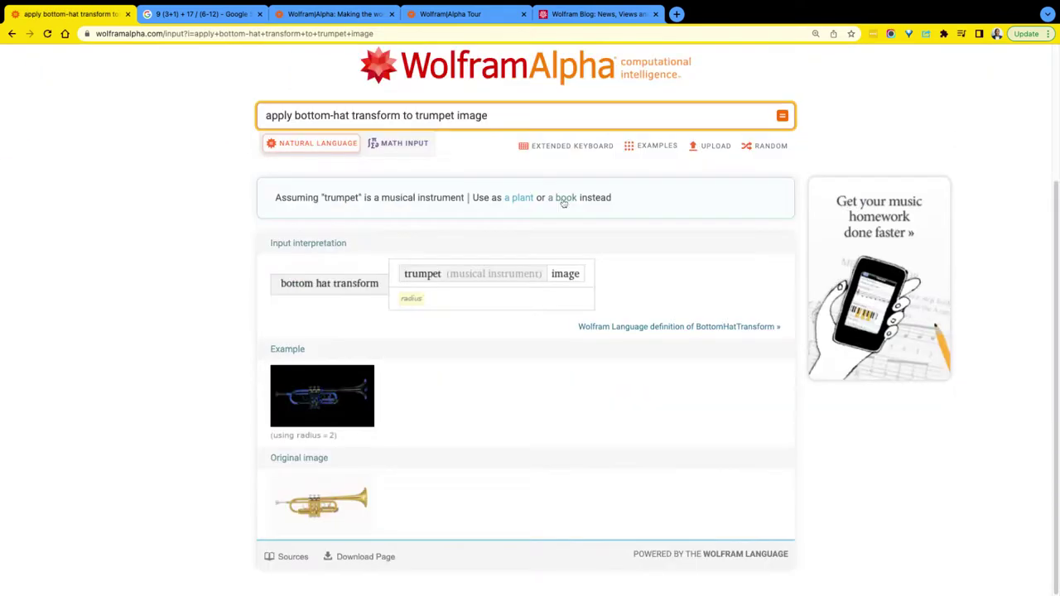
pyautogui.scroll(-2, 544, 208)
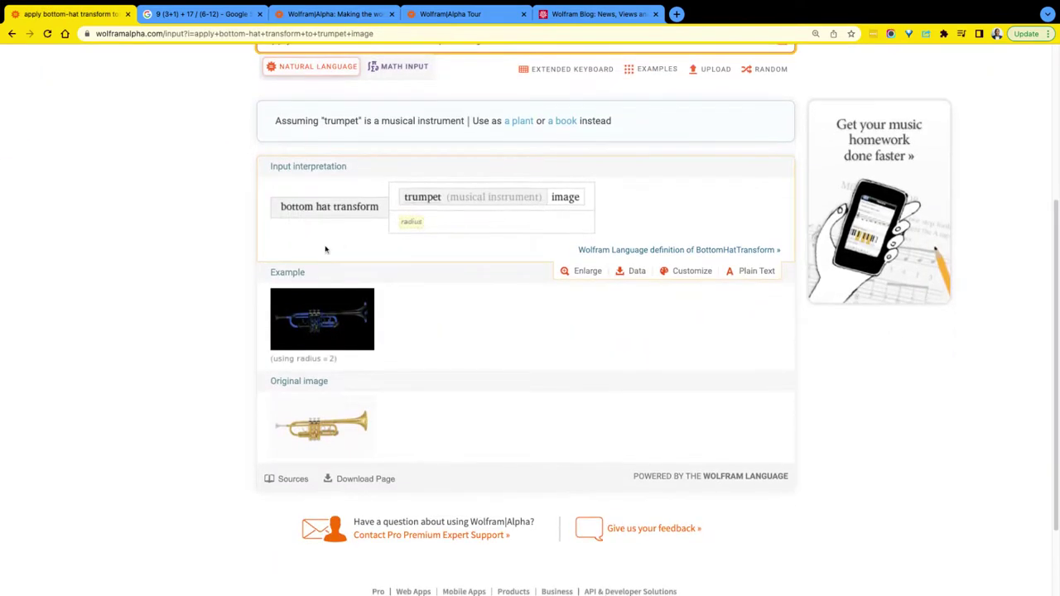
pyautogui.scroll(3, 326, 246)
pyautogui.scroll(-5, 305, 306)
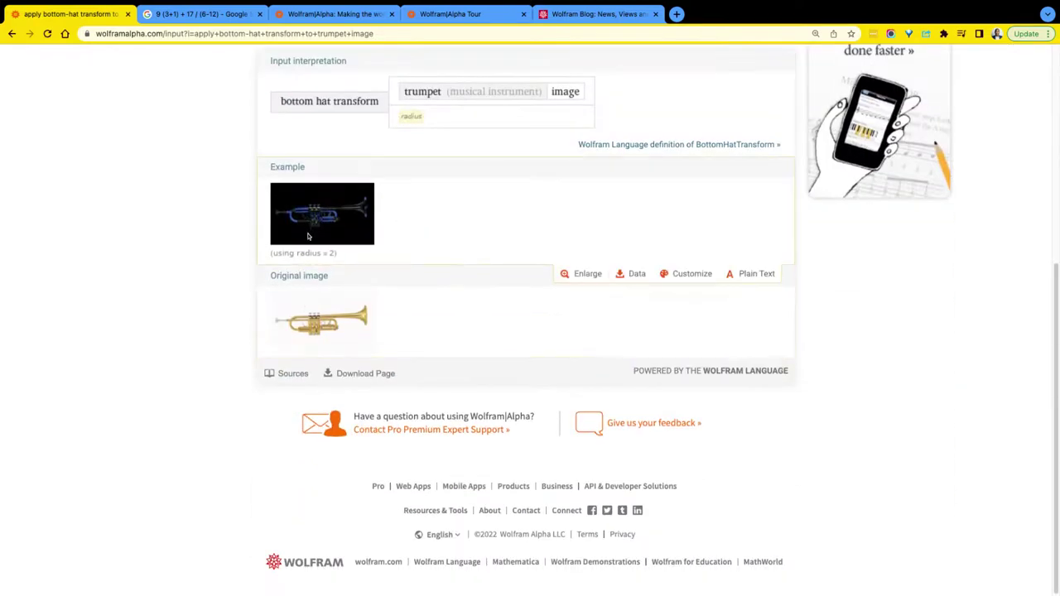
pyautogui.scroll(3, 322, 215)
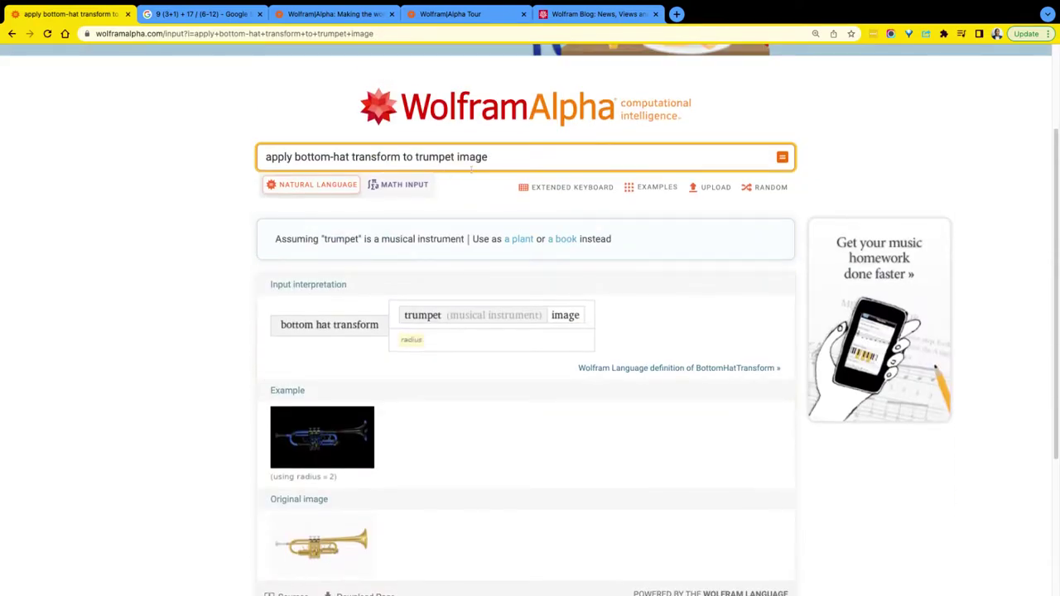
pyautogui.scroll(-3, 448, 199)
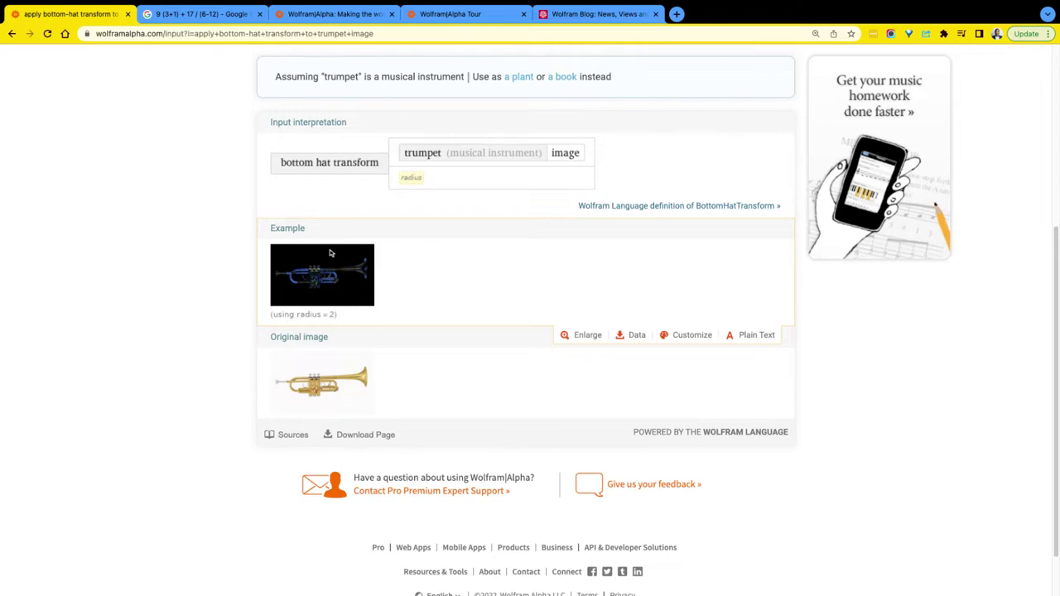
pyautogui.scroll(5, 440, 348)
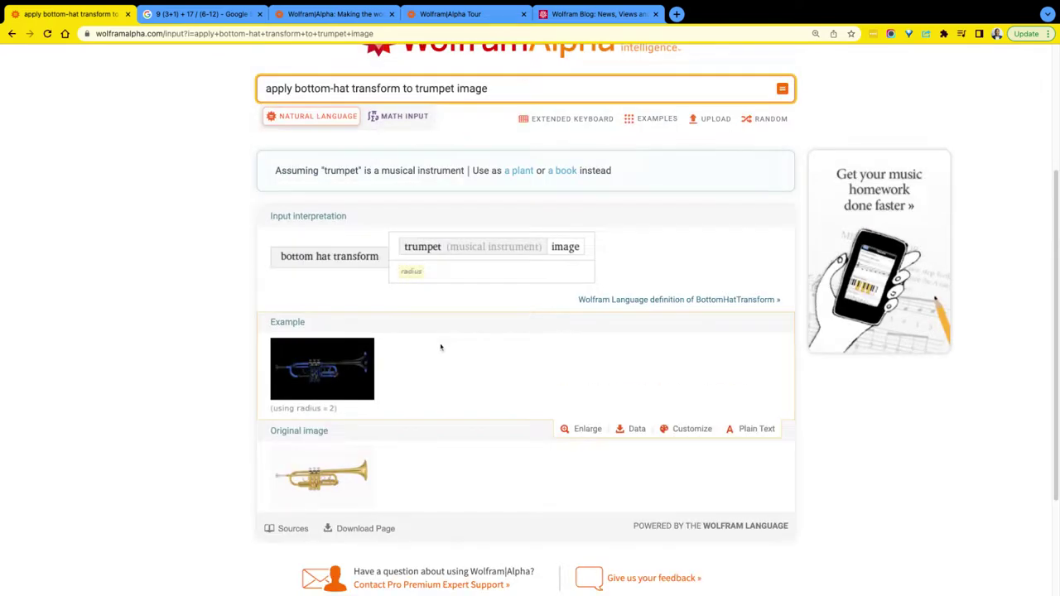
pyautogui.moveTo(455, 294)
pyautogui.mouseDown()
pyautogui.moveTo(413, 294)
pyautogui.moveTo(455, 293)
pyautogui.mouseUp()
pyautogui.click(415, 294)
# Step: Replace 'trumpet' with 'galaxy' and submit the bottom-hat transform query
pyautogui.write('galaxy')
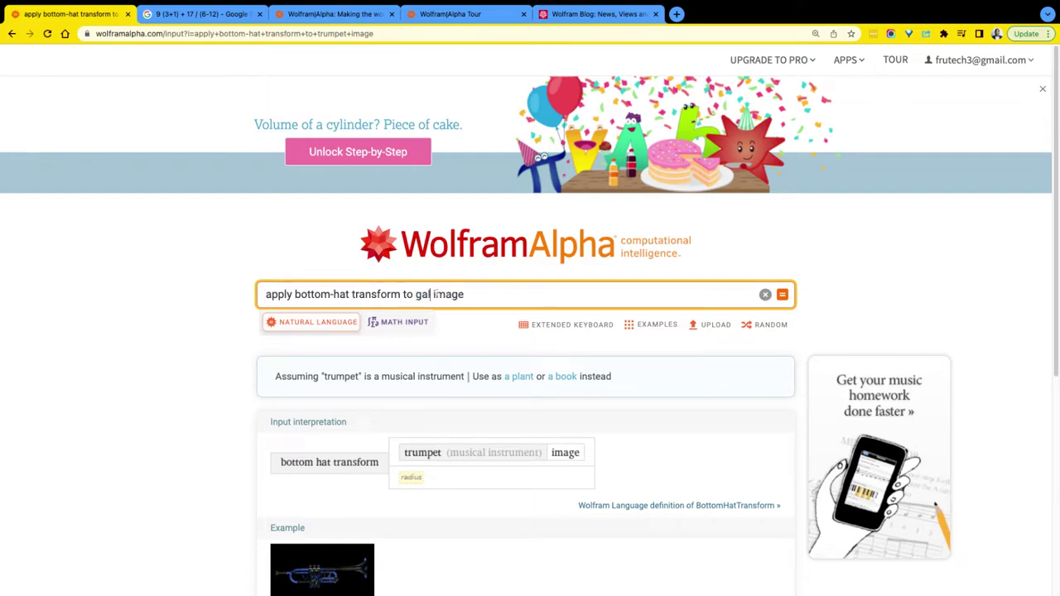
pyautogui.press('Return')
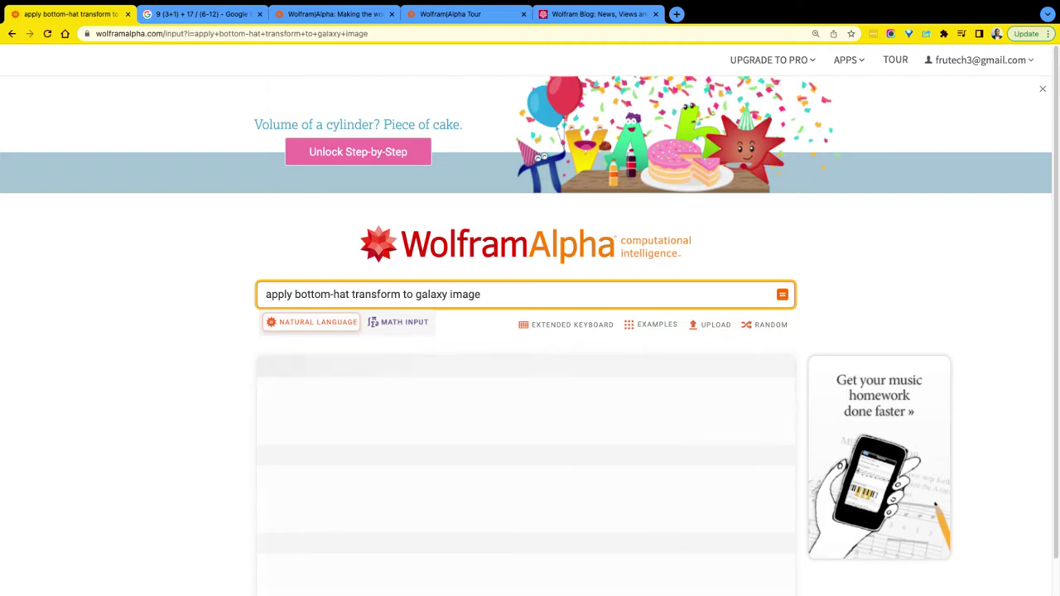
pyautogui.scroll(-2, 627, 232)
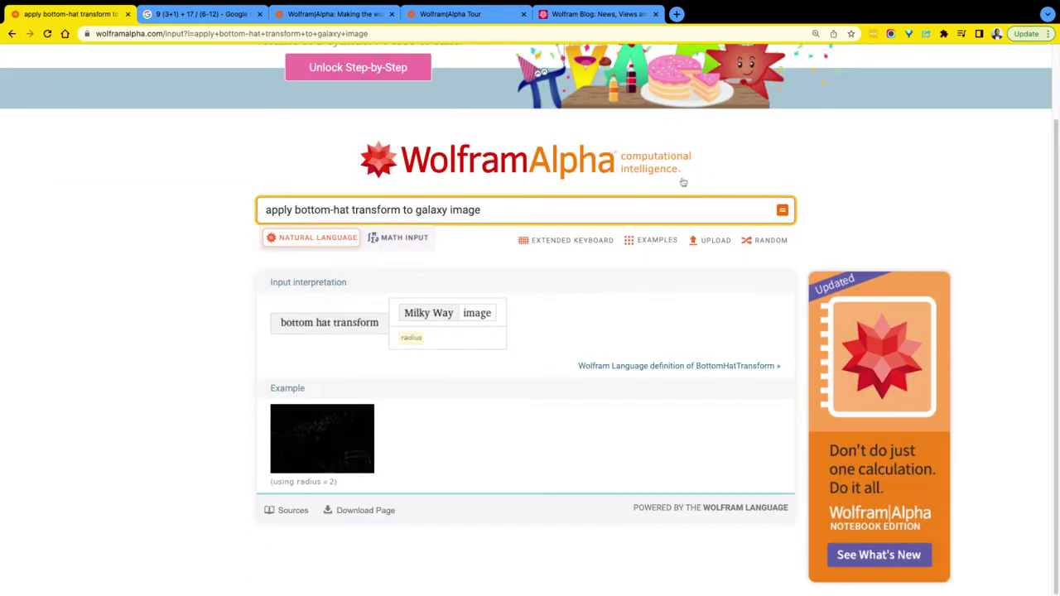
pyautogui.scroll(-8, 679, 184)
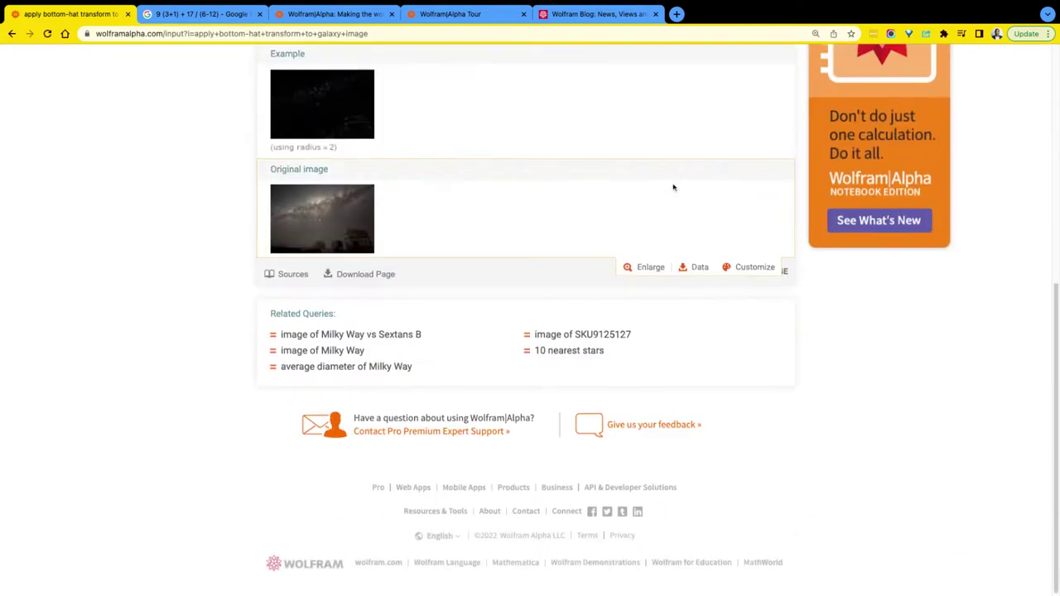
pyautogui.scroll(3, 673, 187)
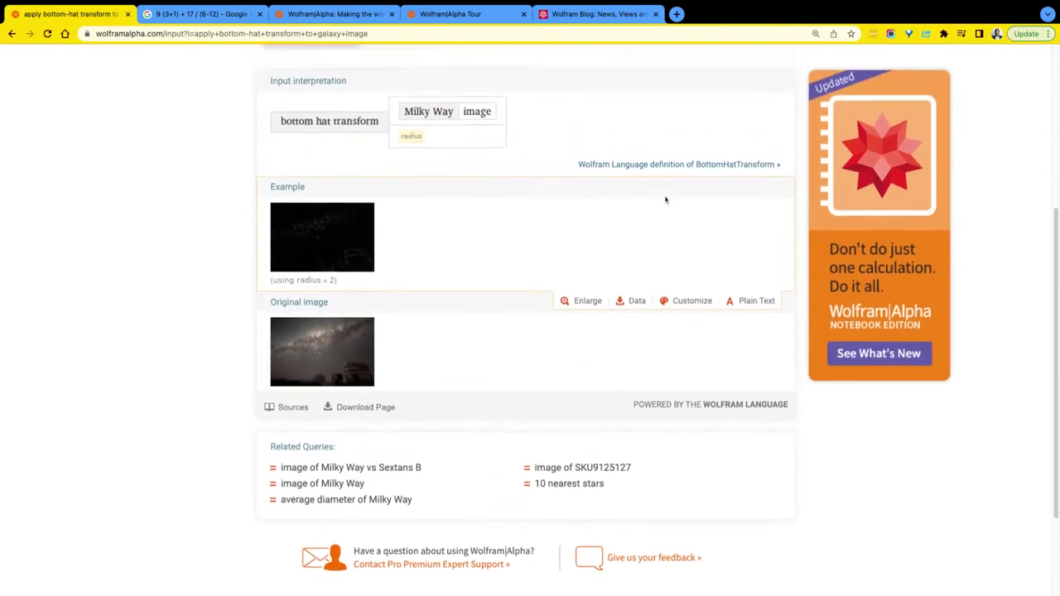
# Step: Browse the Milky Way bottom-hat result pods and open the Image Input upload panel
pyautogui.scroll(2, 665, 199)
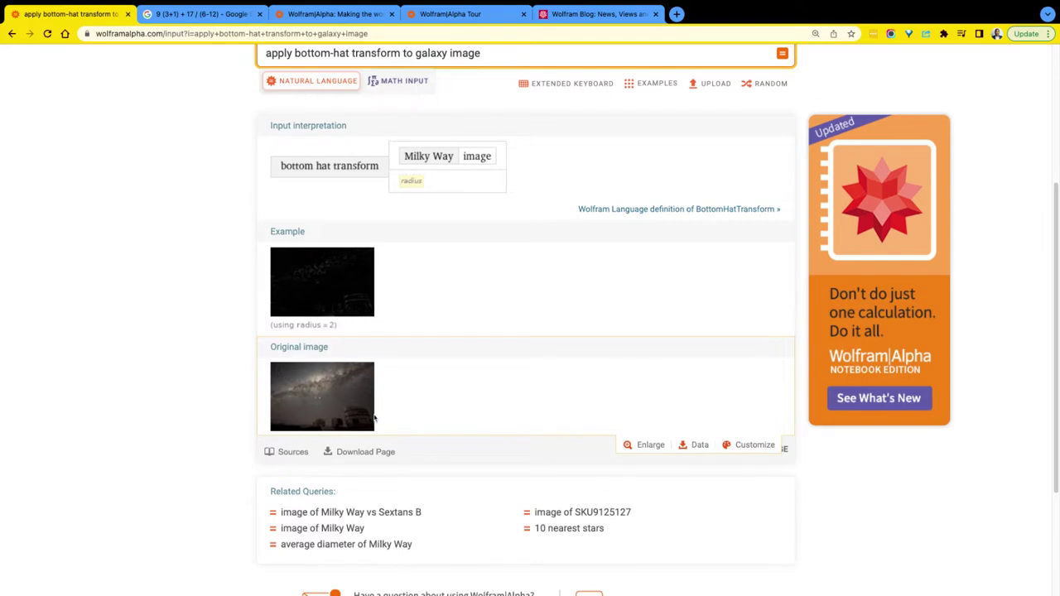
pyautogui.scroll(1, 353, 340)
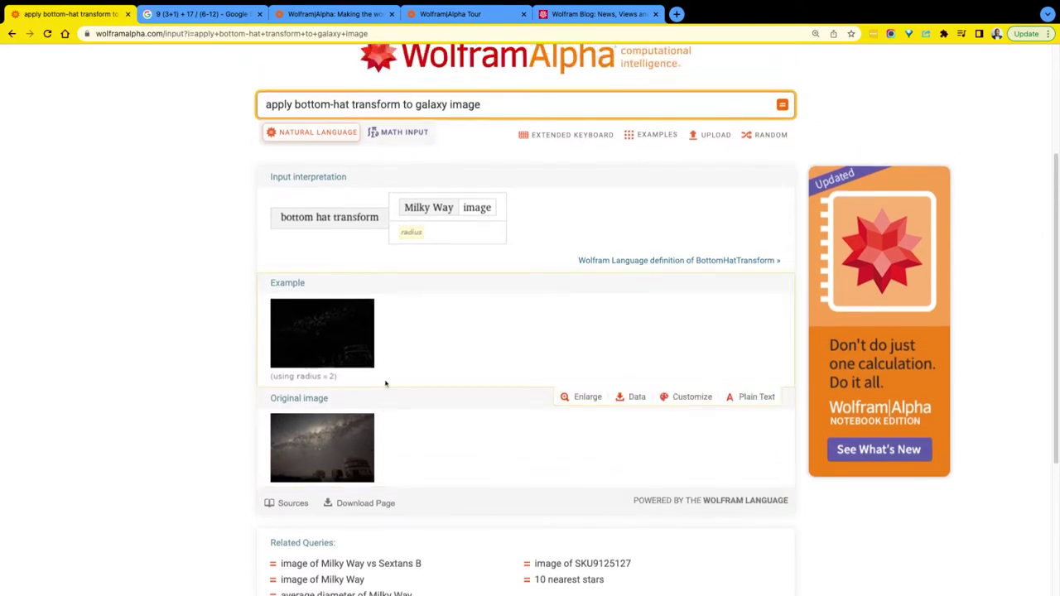
pyautogui.scroll(-1, 404, 333)
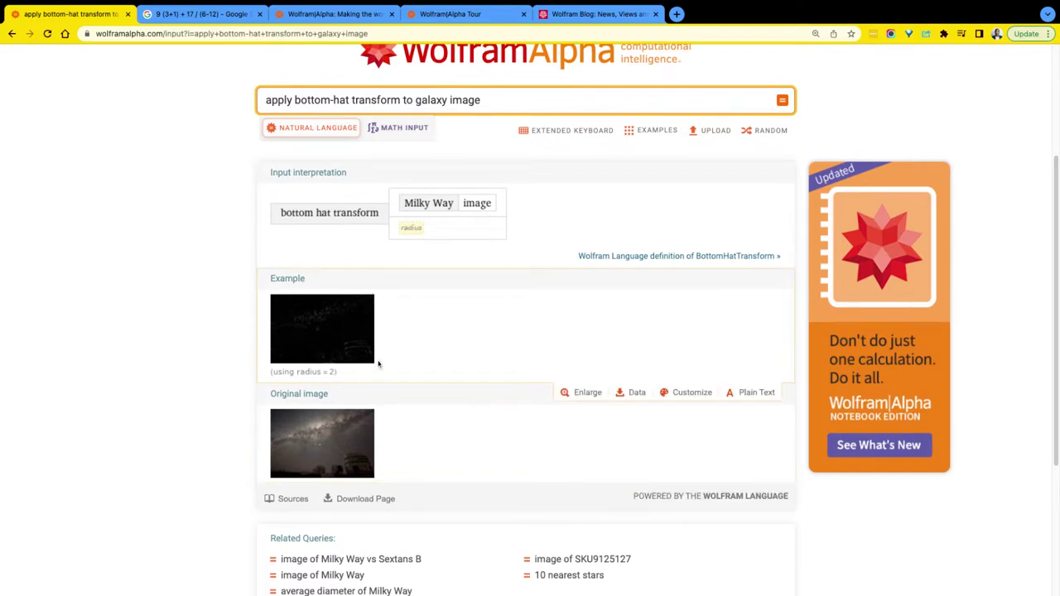
pyautogui.scroll(-1, 378, 364)
pyautogui.scroll(2, 335, 341)
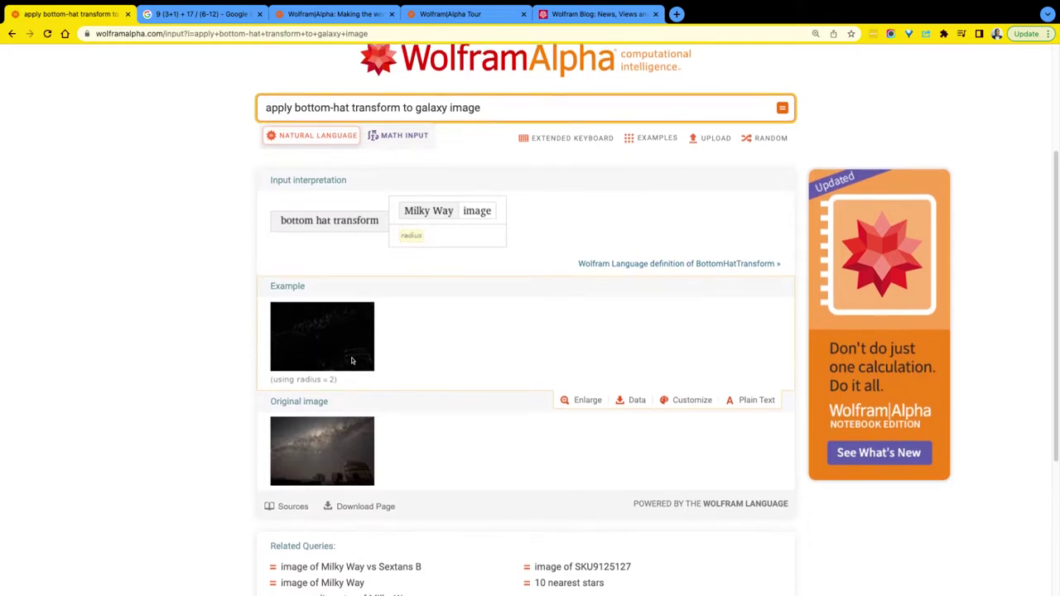
pyautogui.scroll(-2, 385, 324)
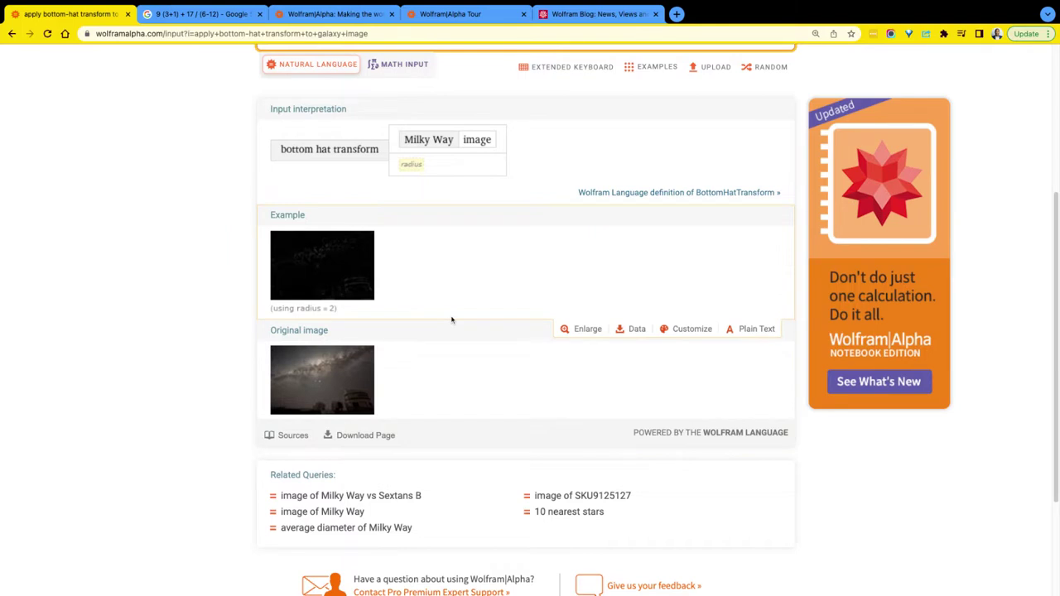
pyautogui.scroll(5, 455, 315)
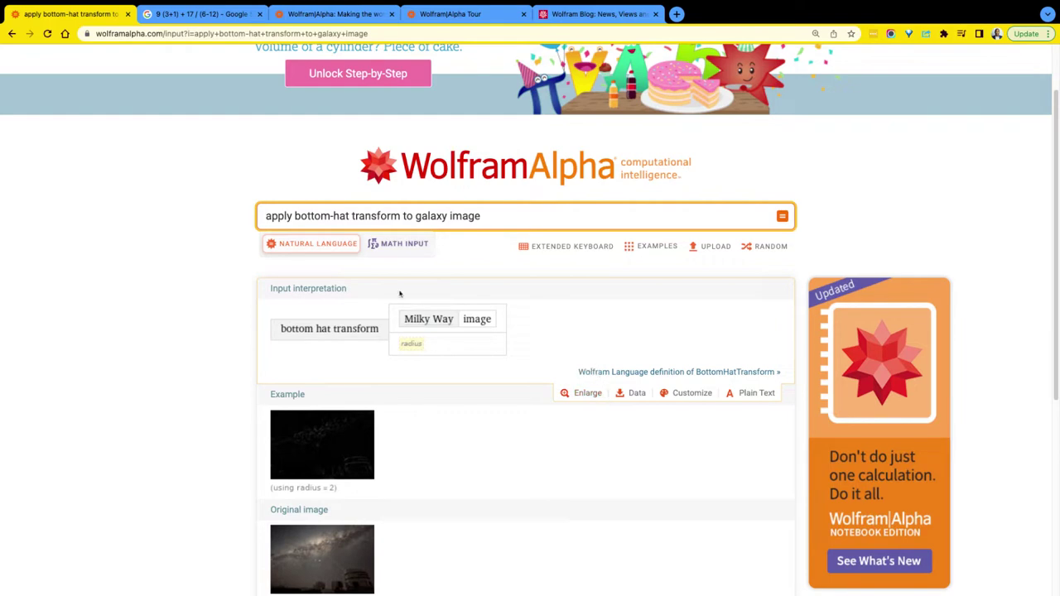
pyautogui.click(706, 248)
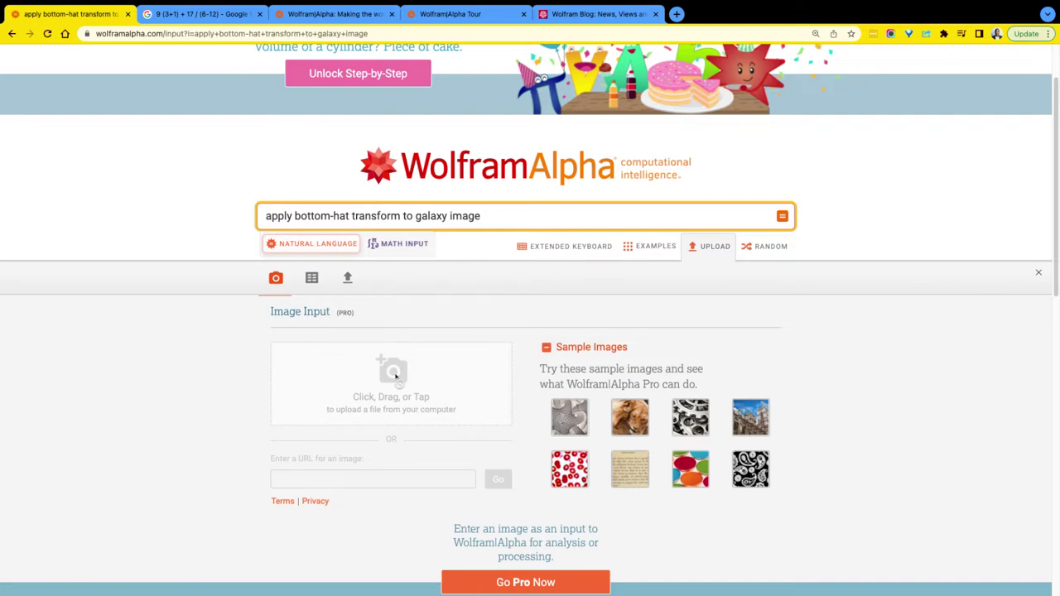
# Step: Select the entire bottom-hat galaxy query in the search box and delete it
pyautogui.scroll(-5, 645, 289)
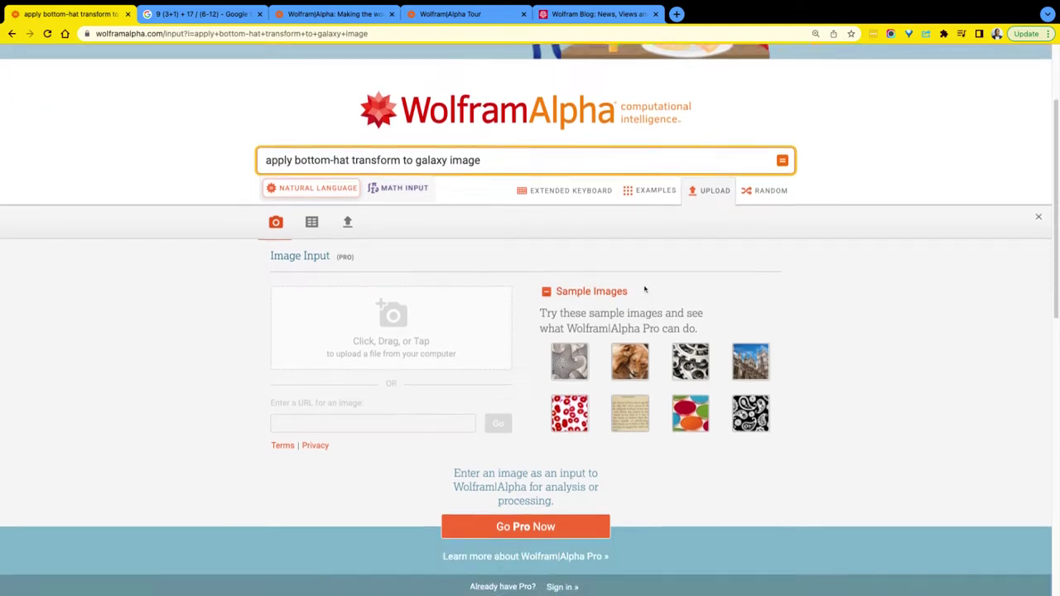
pyautogui.scroll(5, 645, 289)
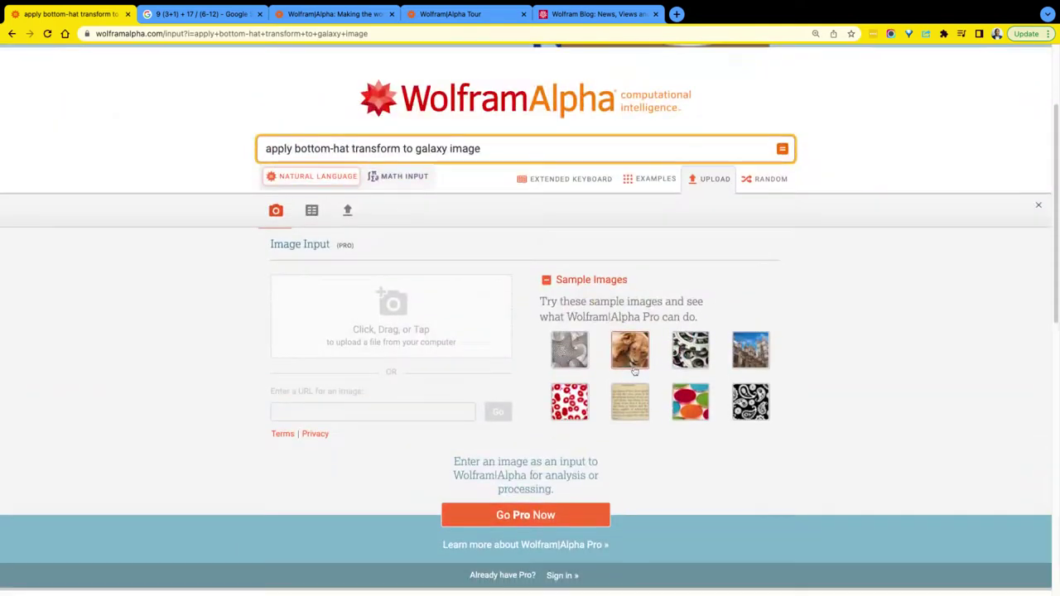
pyautogui.scroll(1, 637, 364)
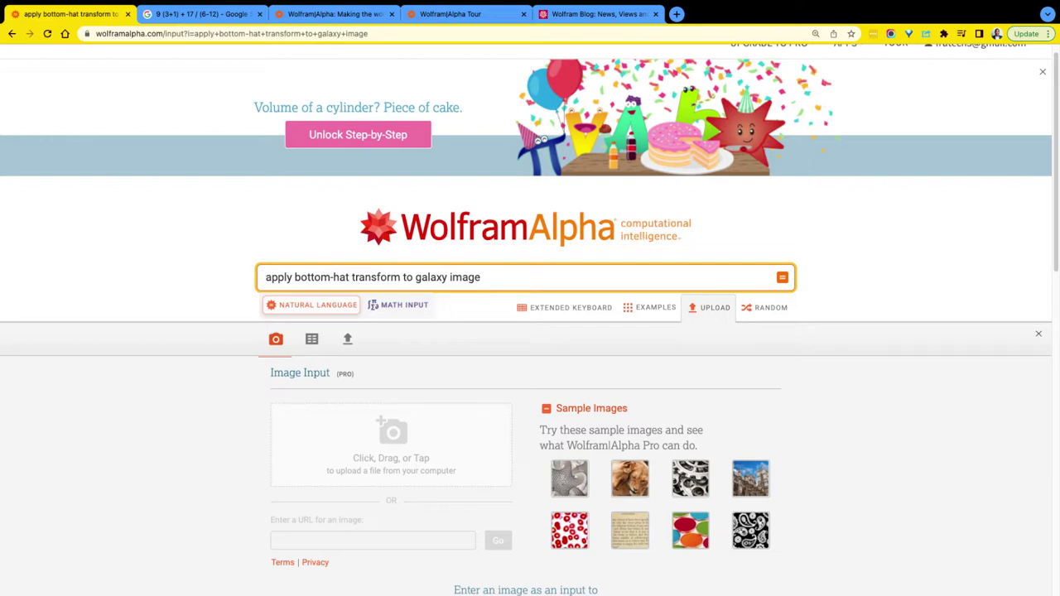
pyautogui.click(496, 278)
pyautogui.hotkey('alt', 'shift', 'Left')
pyautogui.hotkey('alt', 'shift', 'Left')
pyautogui.hotkey('alt', 'shift', 'Left')
pyautogui.hotkey('alt', 'shift', 'Left')
pyautogui.hotkey('alt', 'shift', 'Left')
pyautogui.hotkey('alt', 'shift', 'Left')
pyautogui.hotkey('alt', 'shift', 'Left')
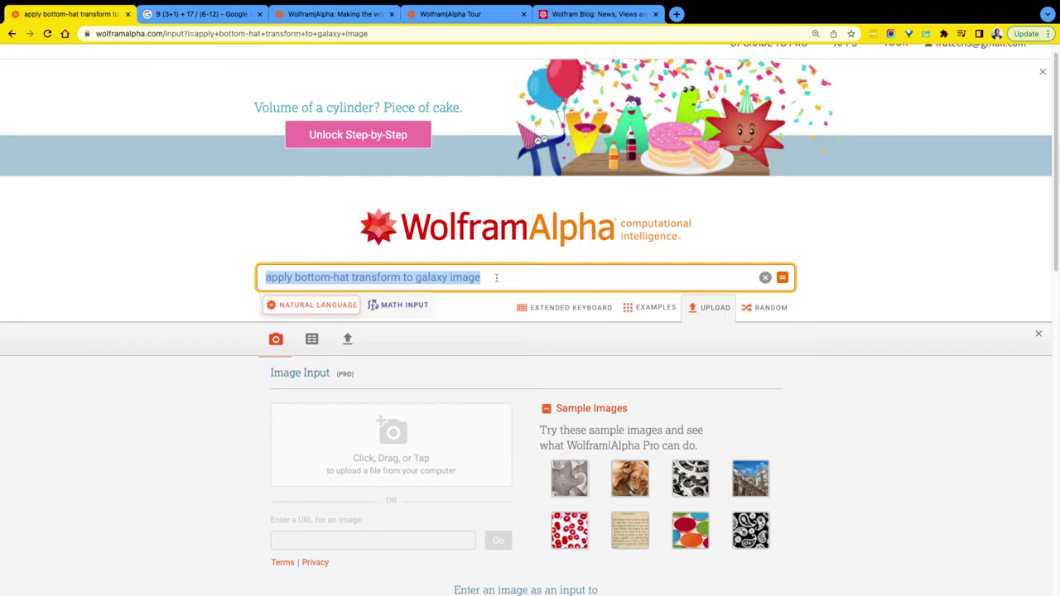
pyautogui.press('BackSpace')
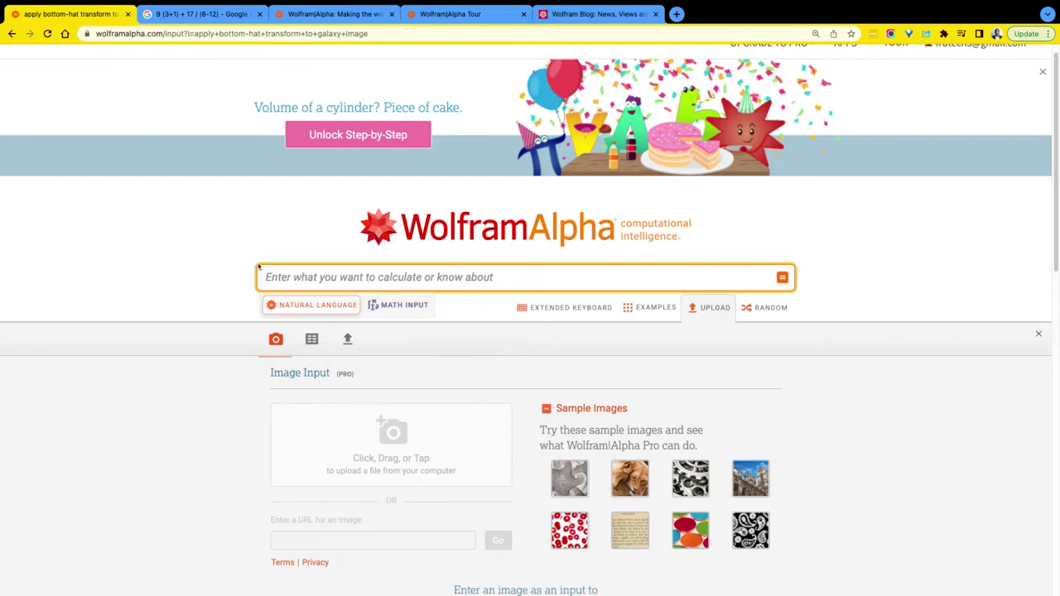
# Step: Browse the Tour's At Work, At School and At Home examples down to 10 peanut M&Ms
pyautogui.click(444, 17)
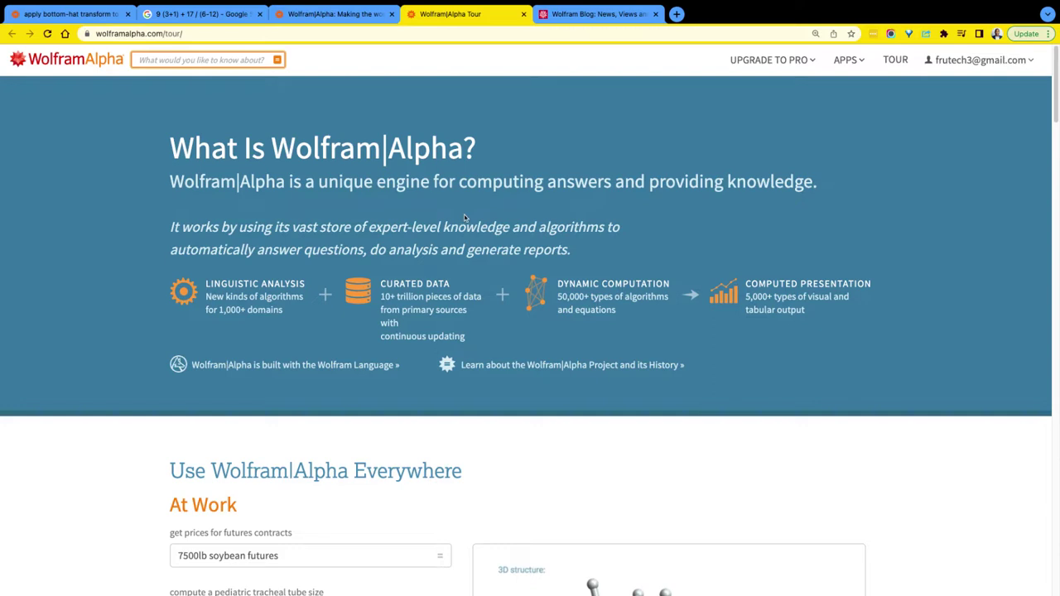
pyautogui.scroll(-10, 371, 219)
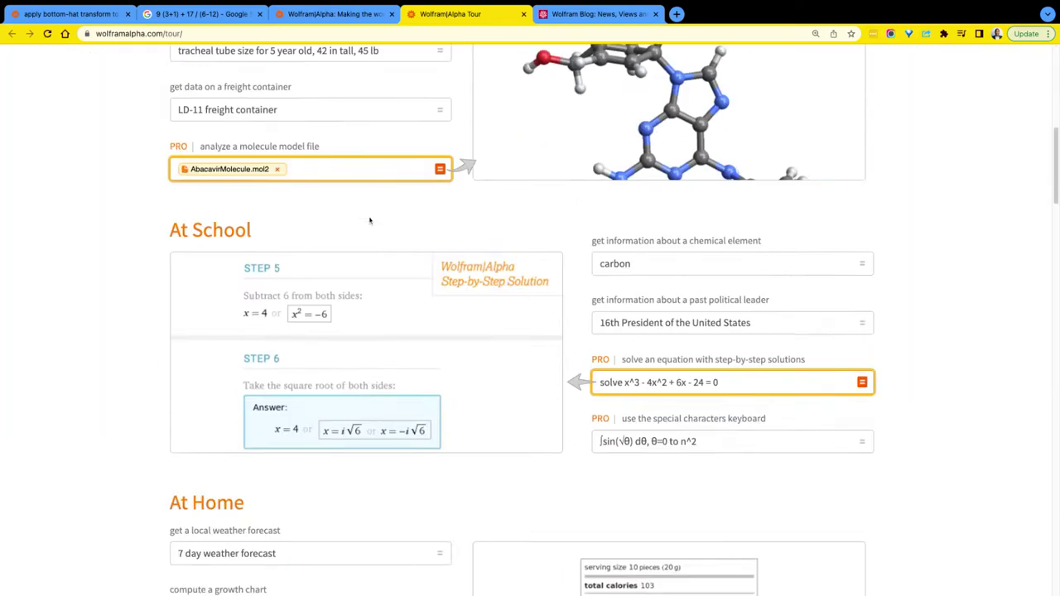
pyautogui.scroll(10, 370, 219)
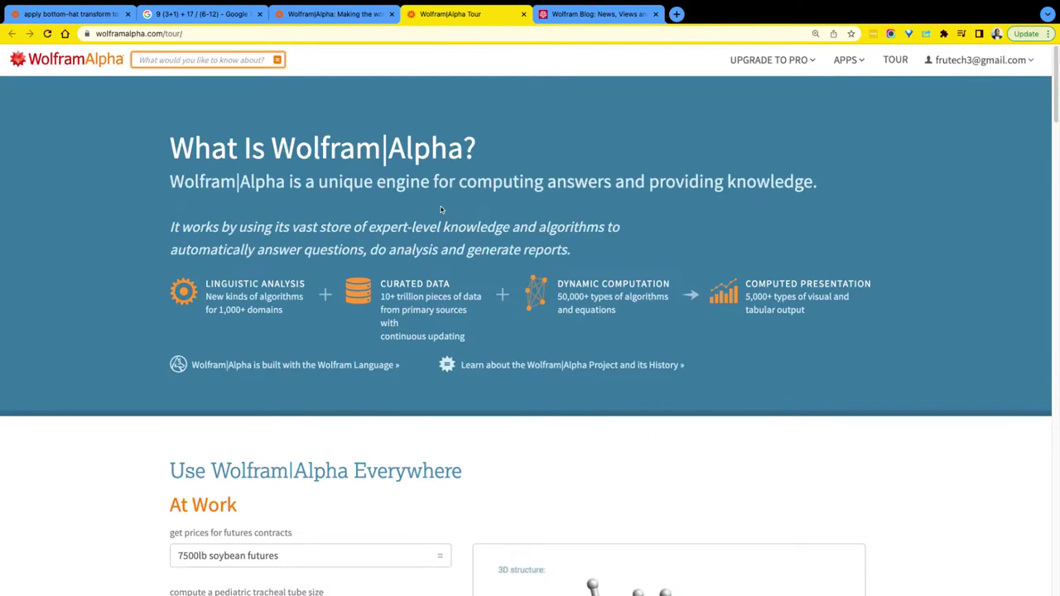
pyautogui.scroll(-2, 441, 214)
pyautogui.scroll(5, 441, 214)
pyautogui.scroll(-5, 549, 230)
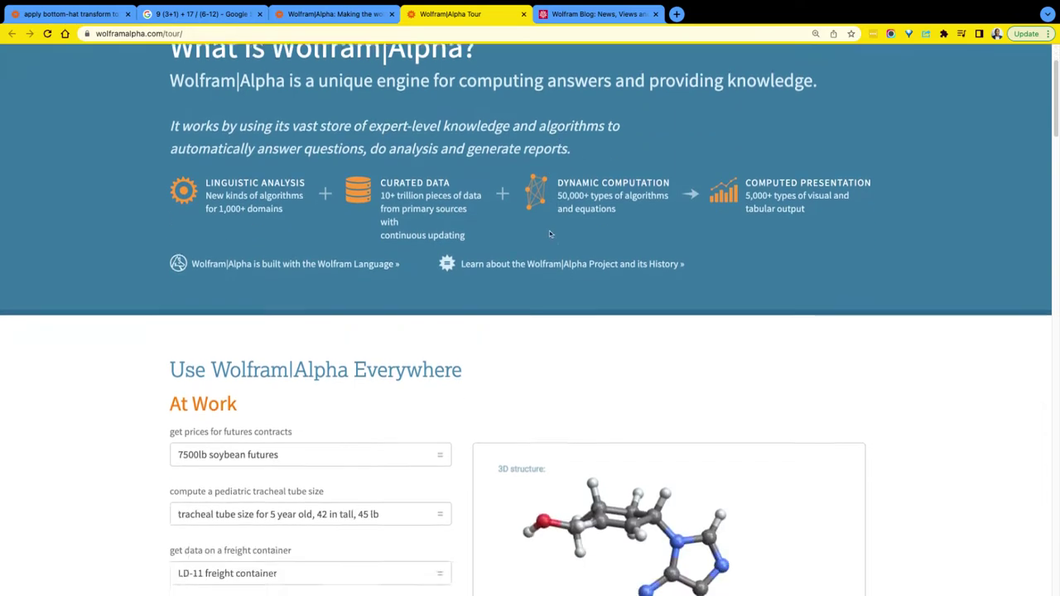
pyautogui.scroll(4, 385, 223)
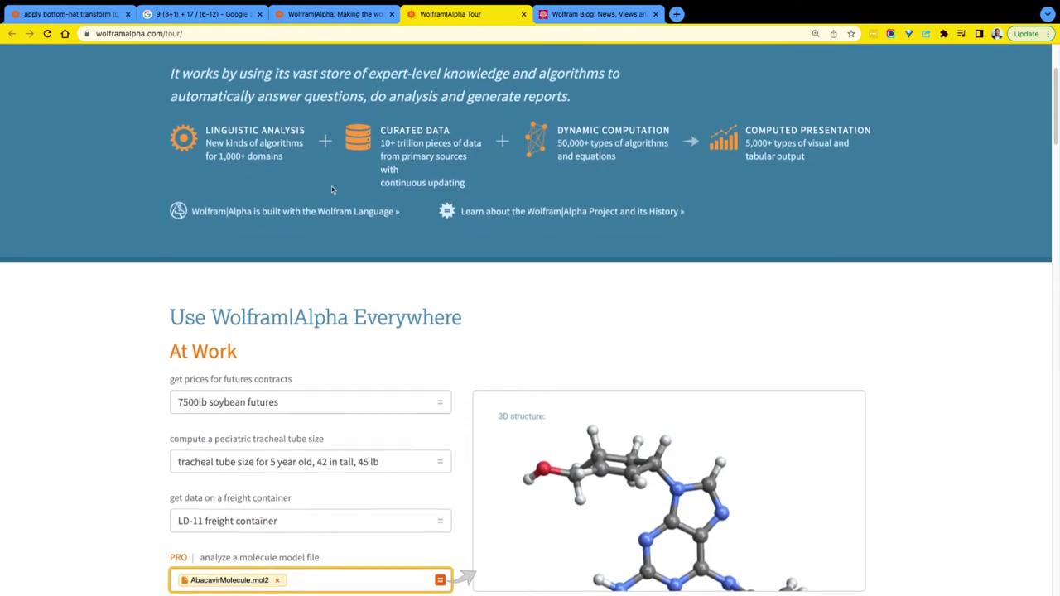
pyautogui.scroll(2, 208, 214)
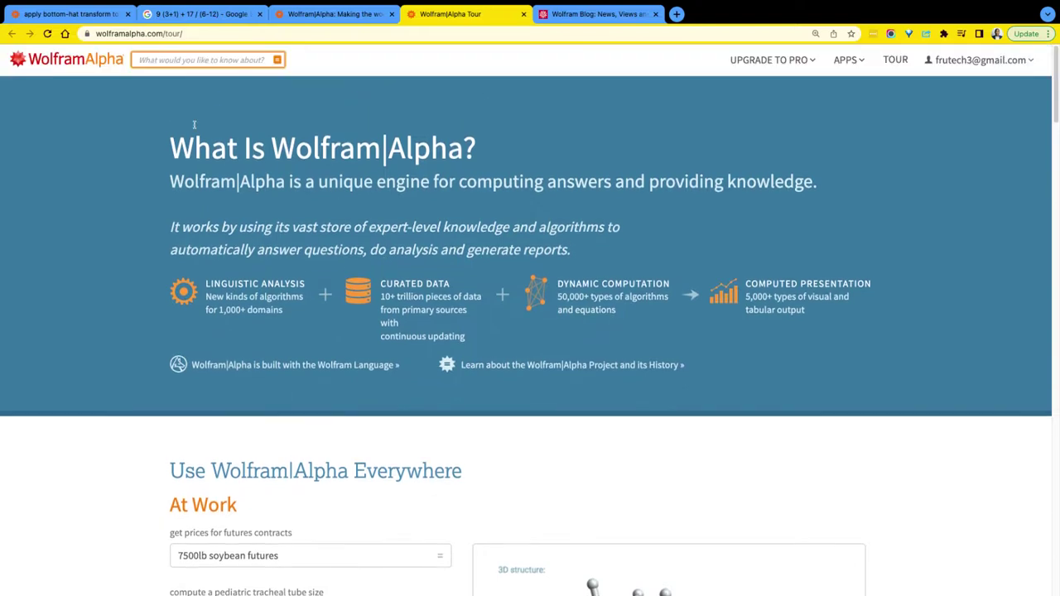
pyautogui.scroll(-12, 193, 124)
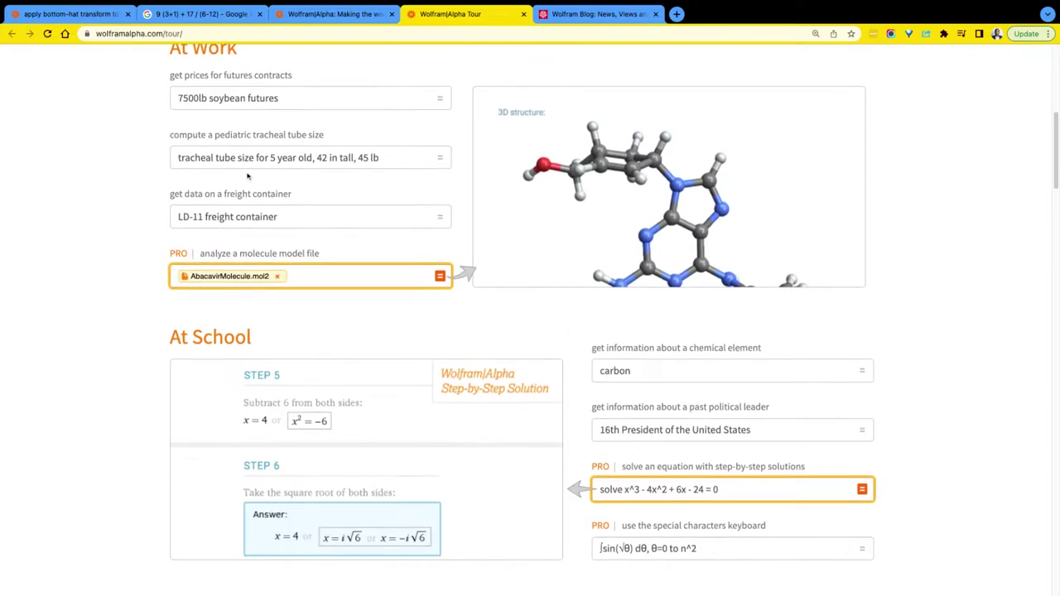
pyautogui.scroll(1, 247, 171)
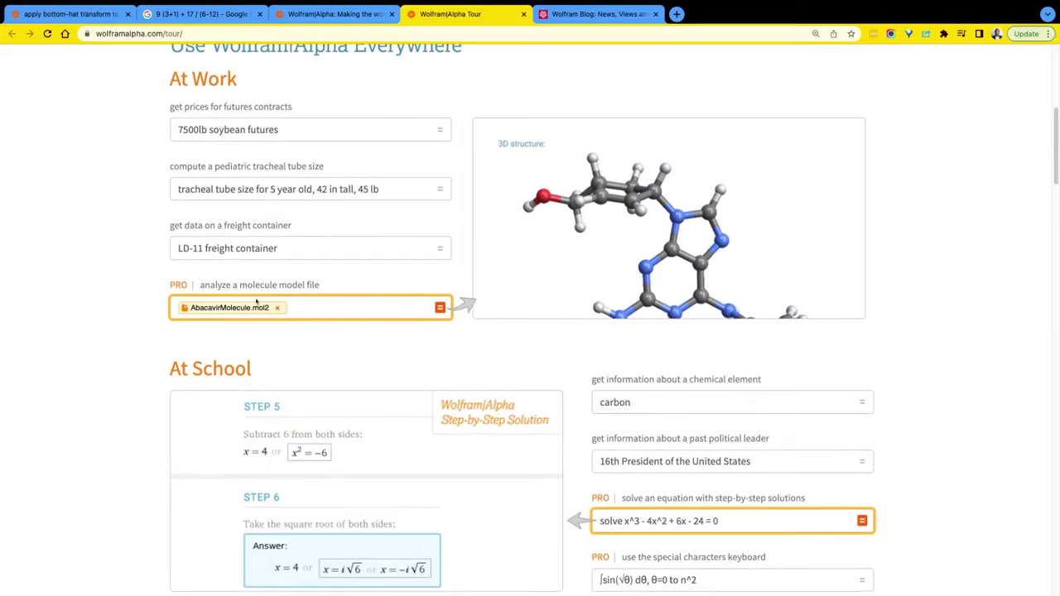
pyautogui.scroll(-6, 315, 298)
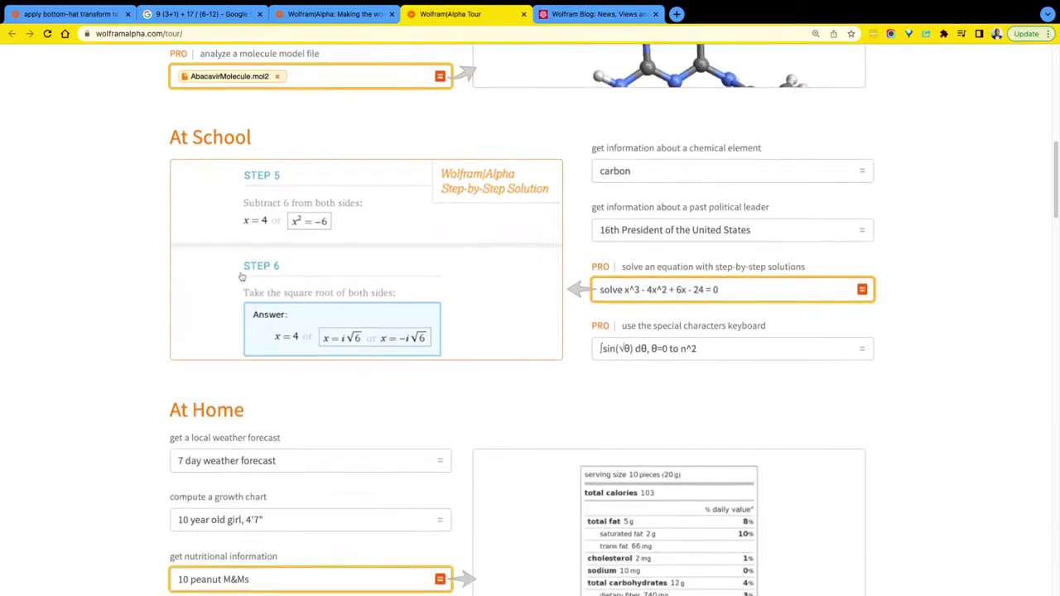
pyautogui.scroll(-4, 540, 262)
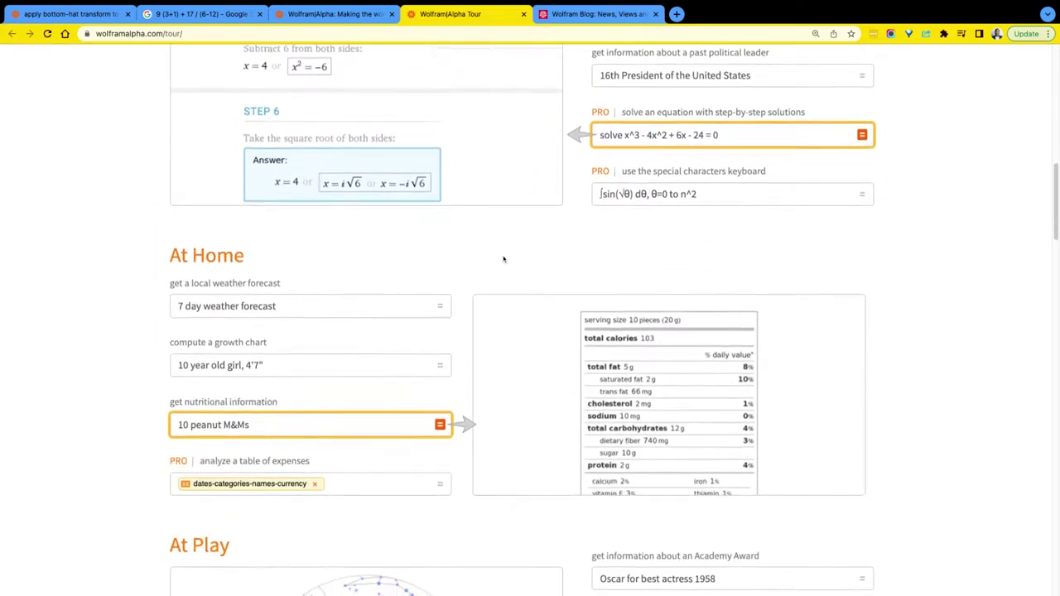
pyautogui.scroll(18, 504, 260)
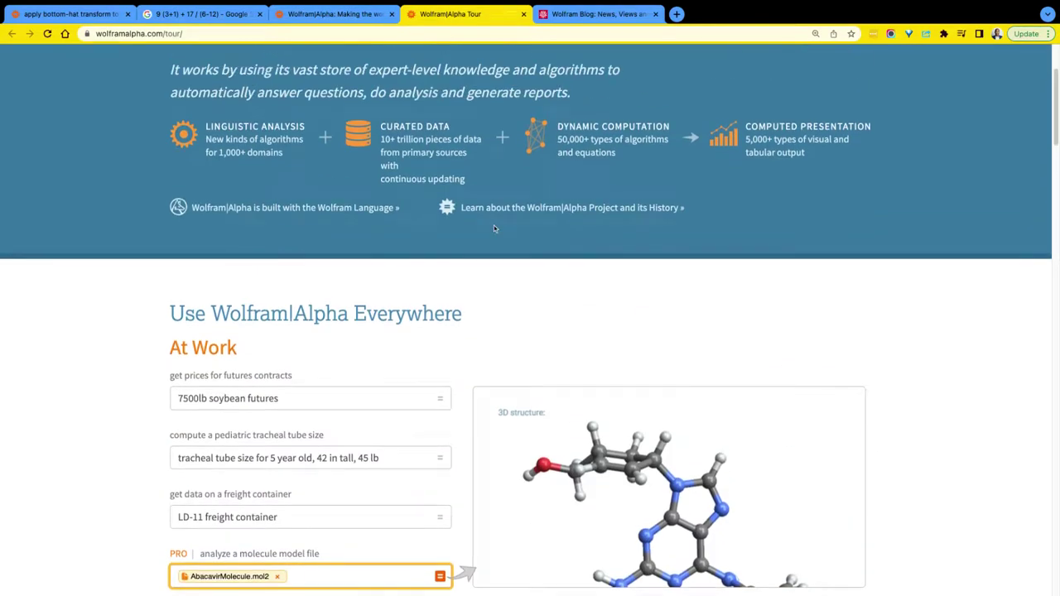
pyautogui.scroll(-16, 493, 226)
pyautogui.scroll(-1, 479, 228)
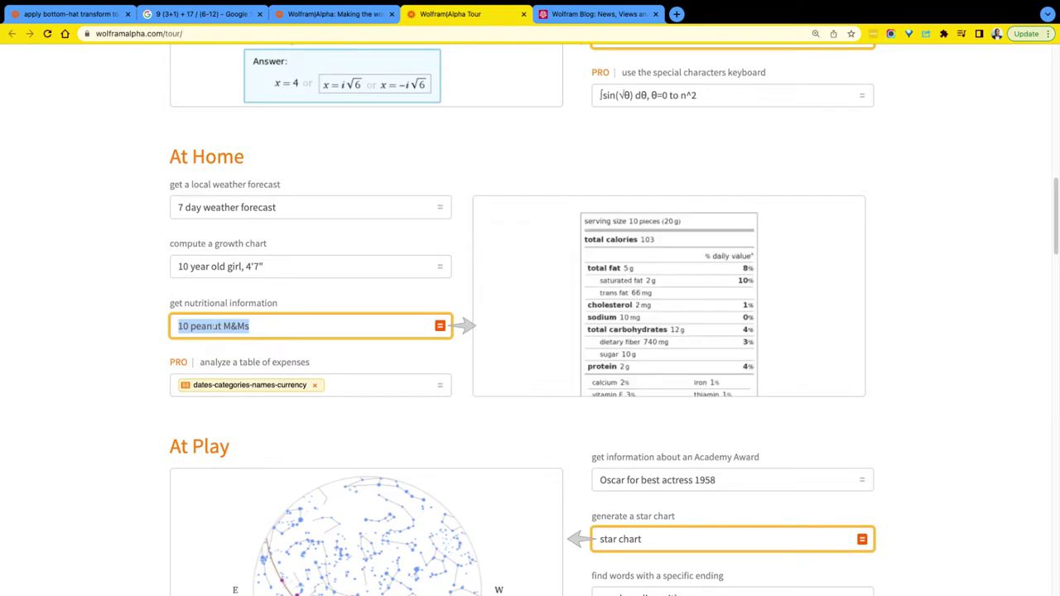
# Step: Run the '10 peanut M&Ms' query, then reload the plain WolframAlpha home page
pyautogui.click(96, 18)
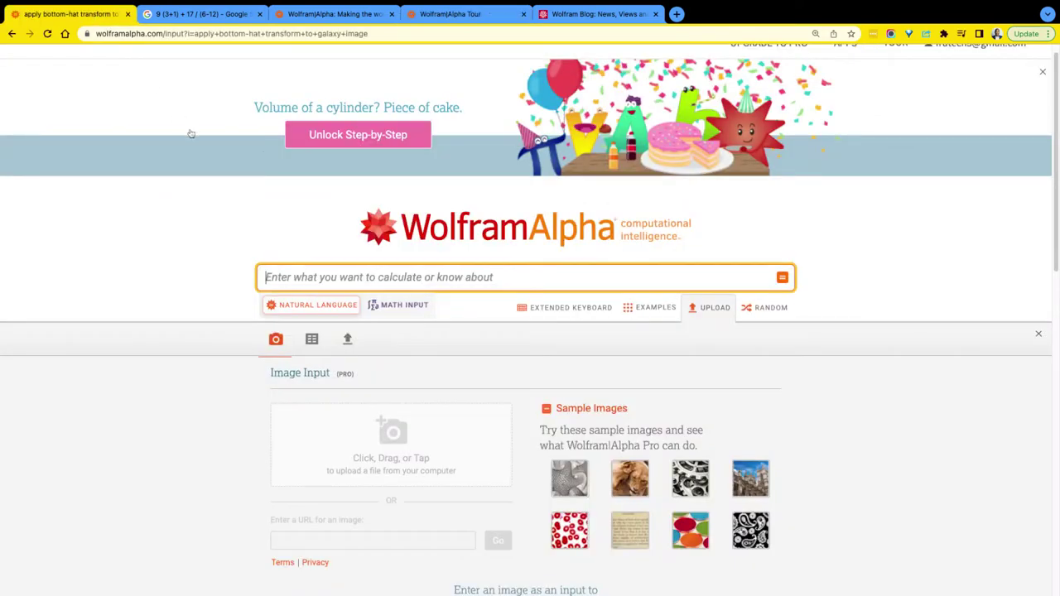
pyautogui.write('10 peanut M&Ms')
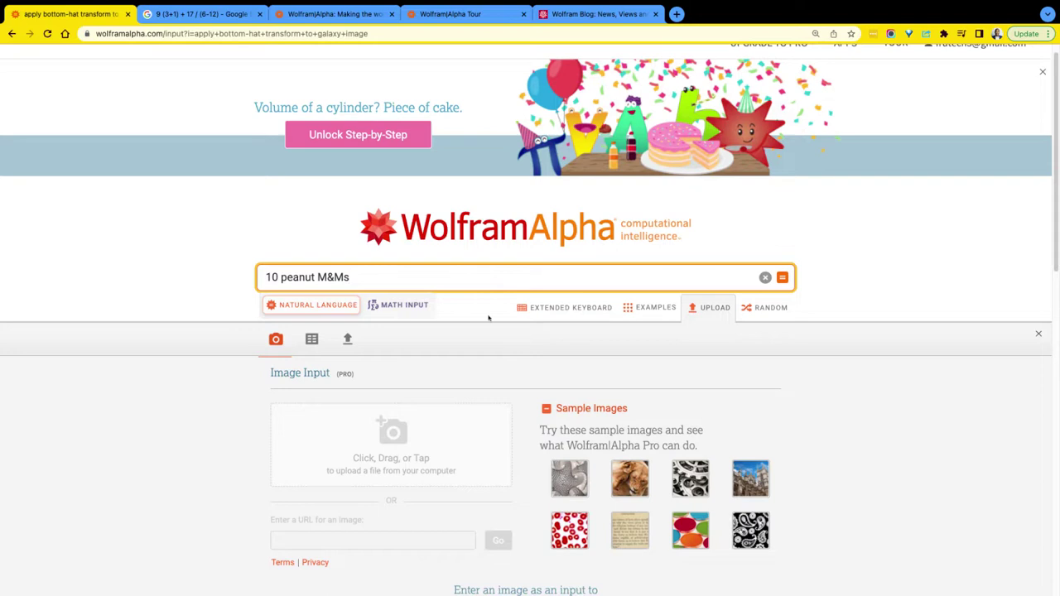
pyautogui.click(782, 277)
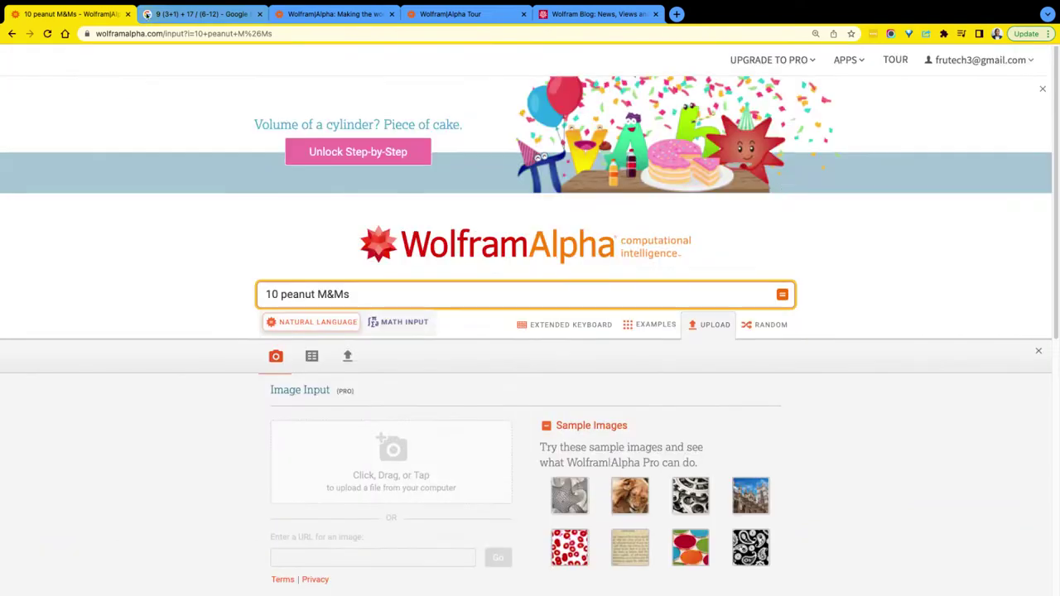
pyautogui.click(160, 33)
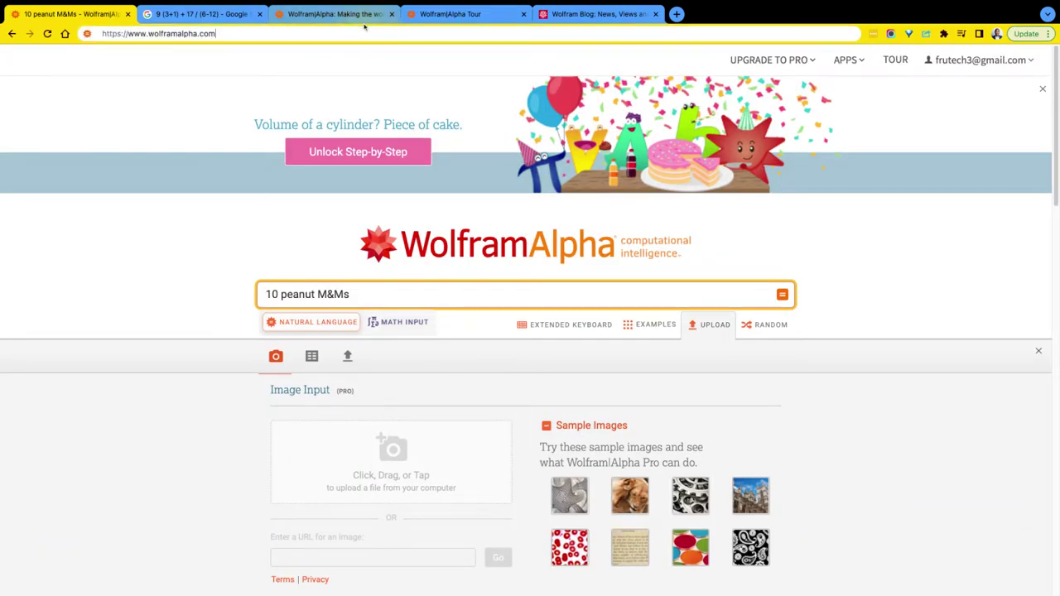
pyautogui.press('Return')
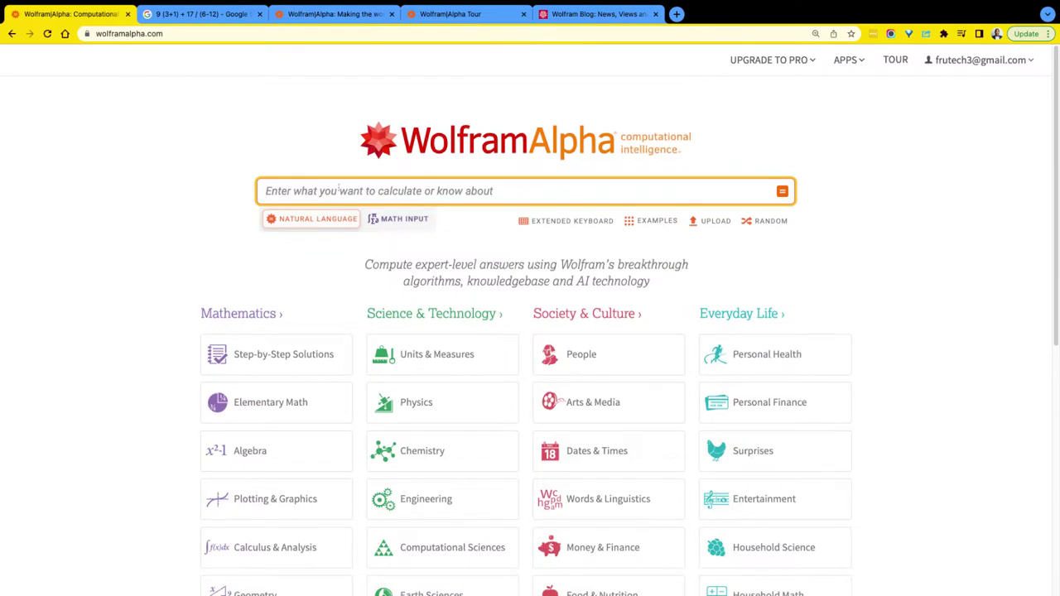
# Step: Submit '10 peanut M&Ms' and review its 20 g, 103-calorie nutrition facts
pyautogui.write('10 peanut M&Ms')
pyautogui.press('Return')
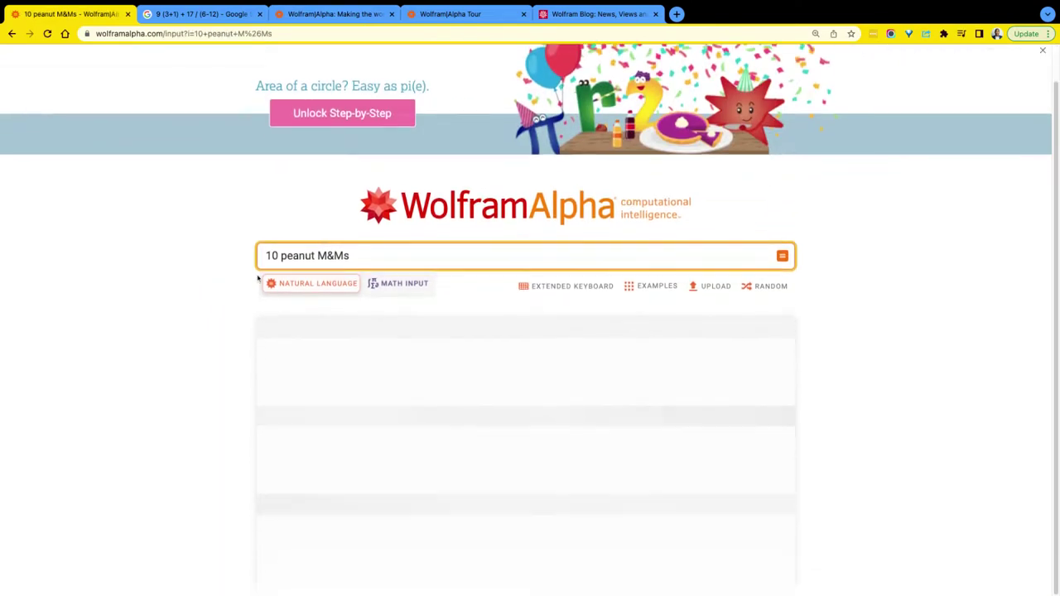
pyautogui.scroll(-5, 273, 307)
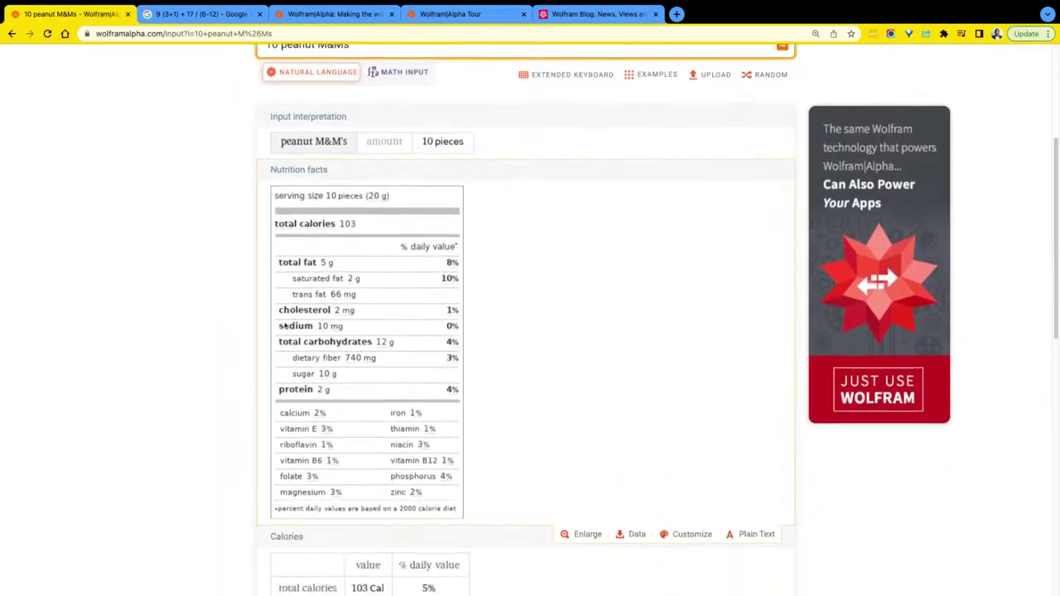
pyautogui.scroll(-1, 284, 326)
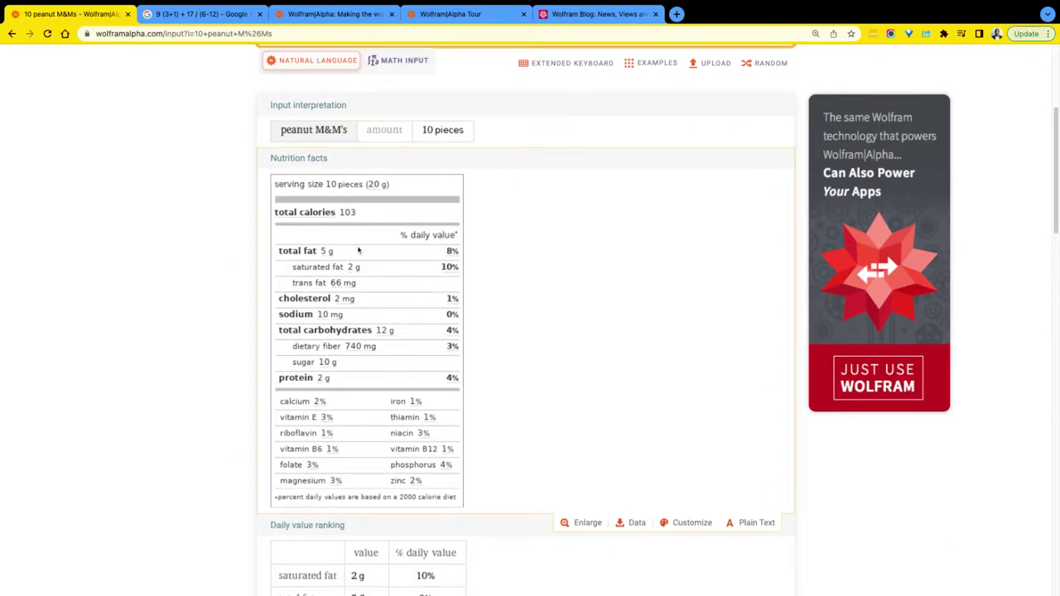
pyautogui.scroll(-2, 358, 250)
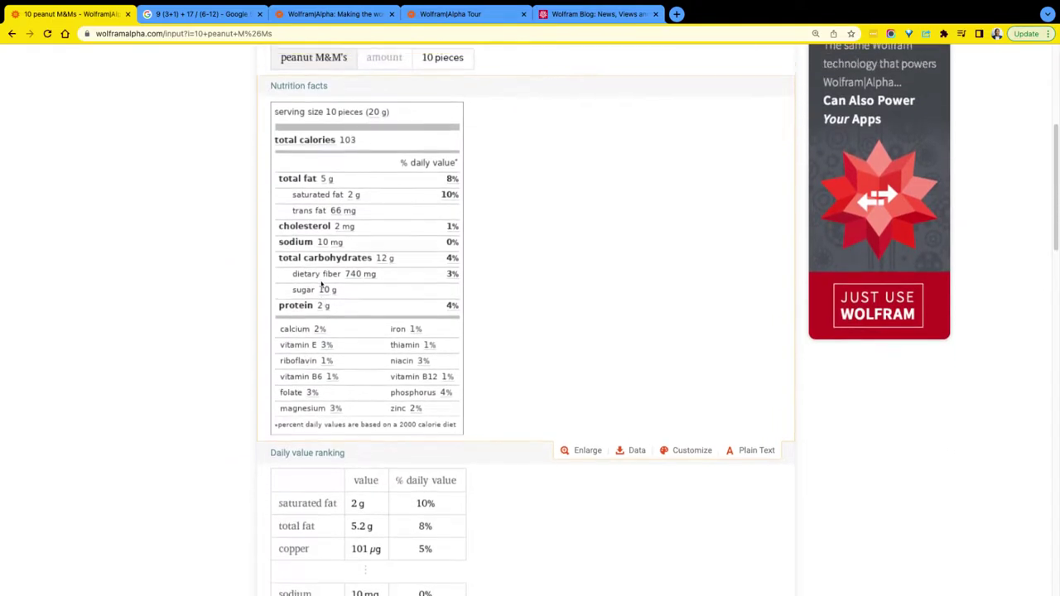
pyautogui.scroll(2, 322, 284)
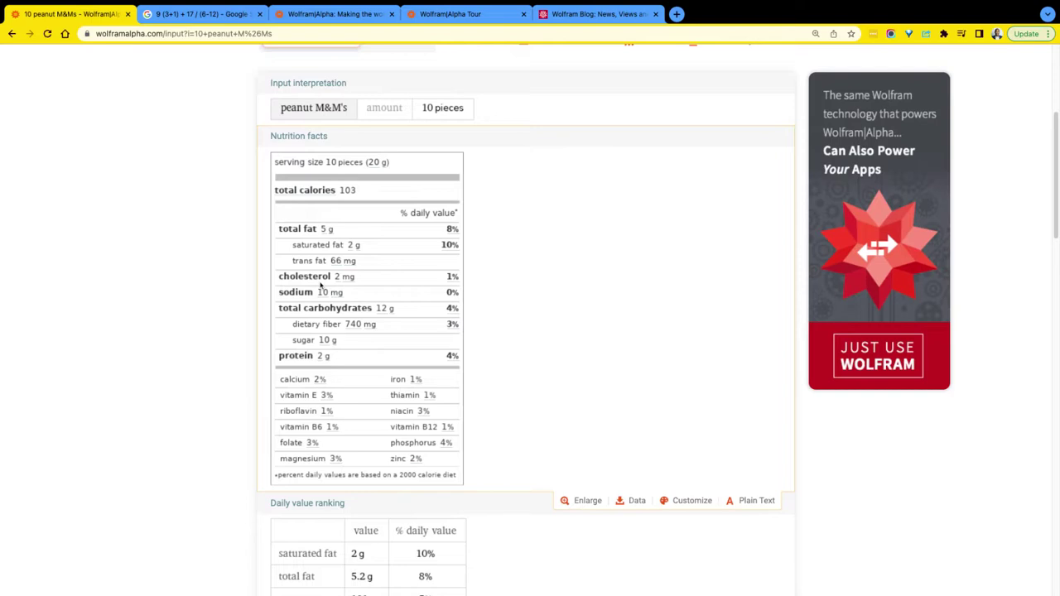
pyautogui.scroll(-5, 320, 285)
pyautogui.scroll(10, 320, 285)
pyautogui.scroll(-1, 320, 284)
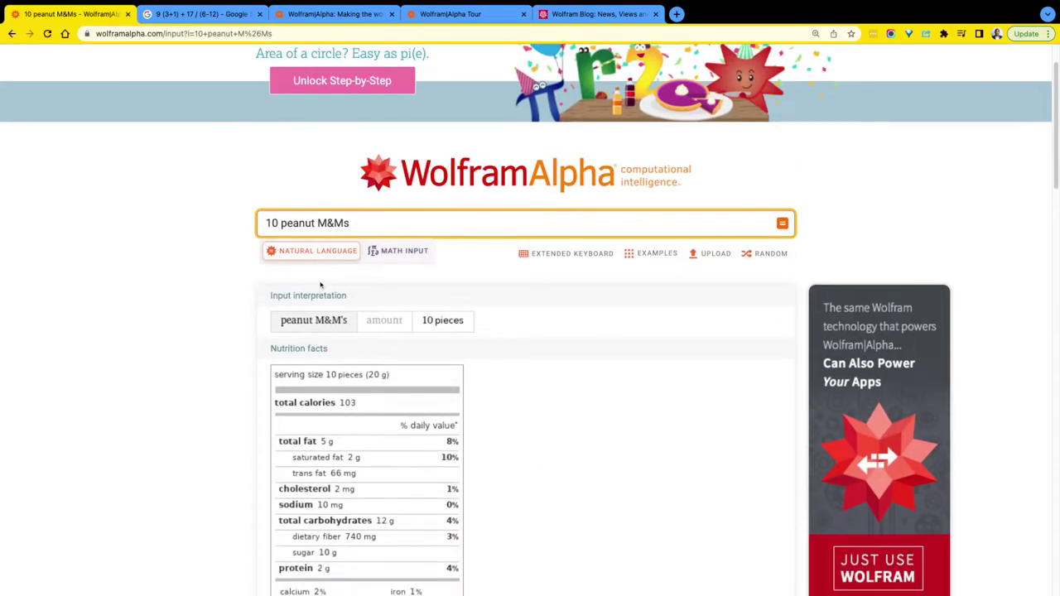
pyautogui.scroll(-3, 320, 285)
pyautogui.scroll(-2, 323, 282)
pyautogui.scroll(5, 331, 273)
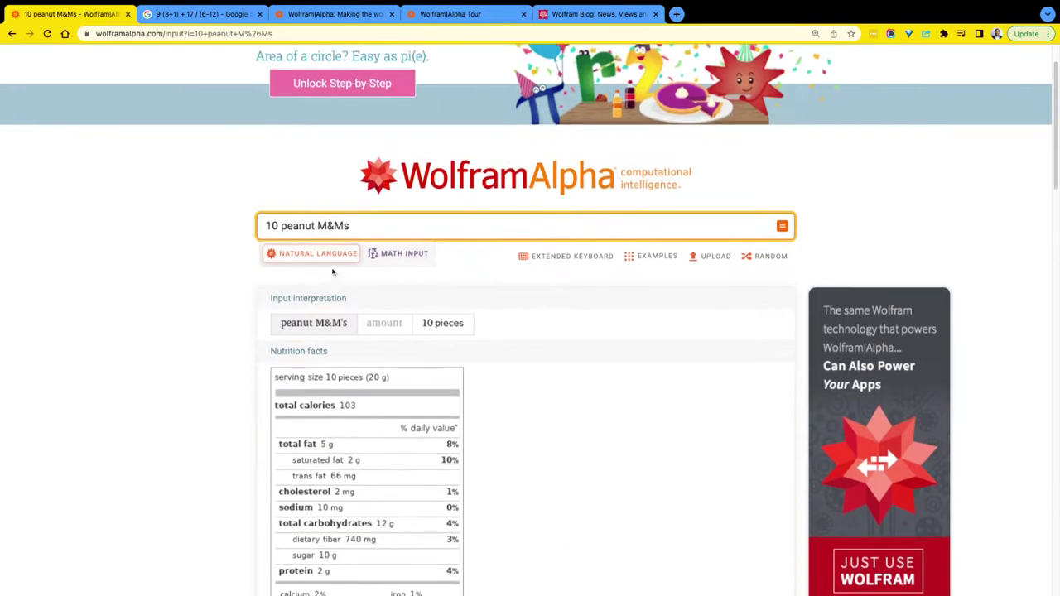
pyautogui.scroll(2, 333, 272)
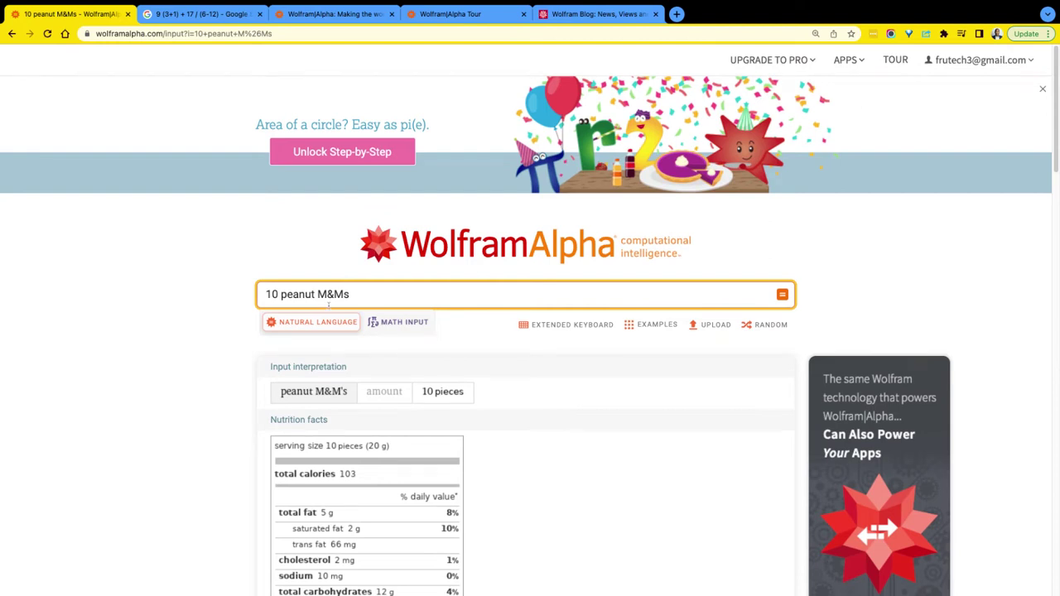
# Step: Replace the query with '1 tilapia filet', submit it, and review the nutrition results
pyautogui.moveTo(371, 295); pyautogui.dragTo(178, 284)
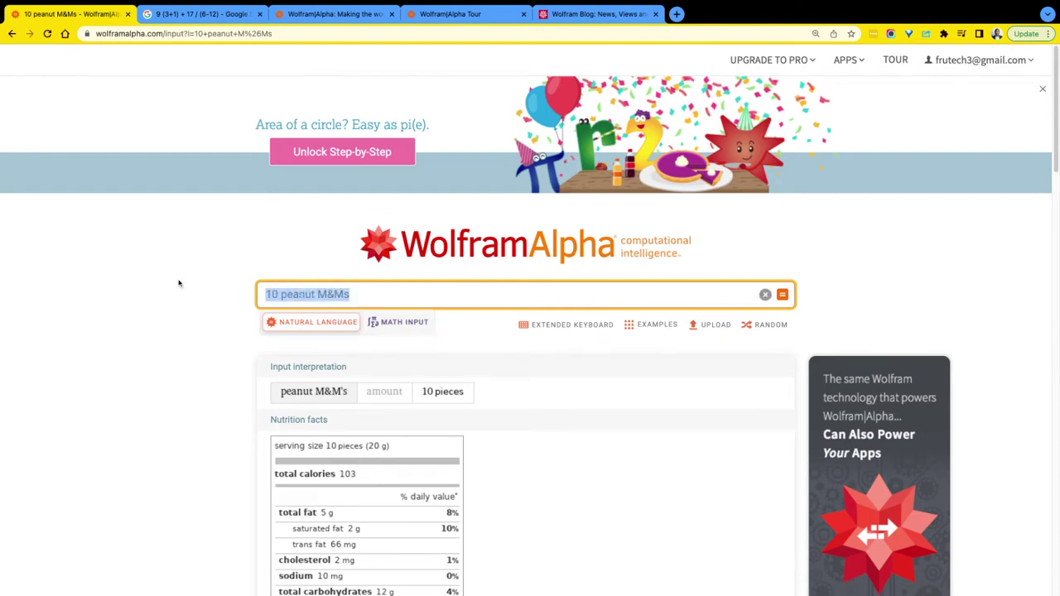
pyautogui.write('1')
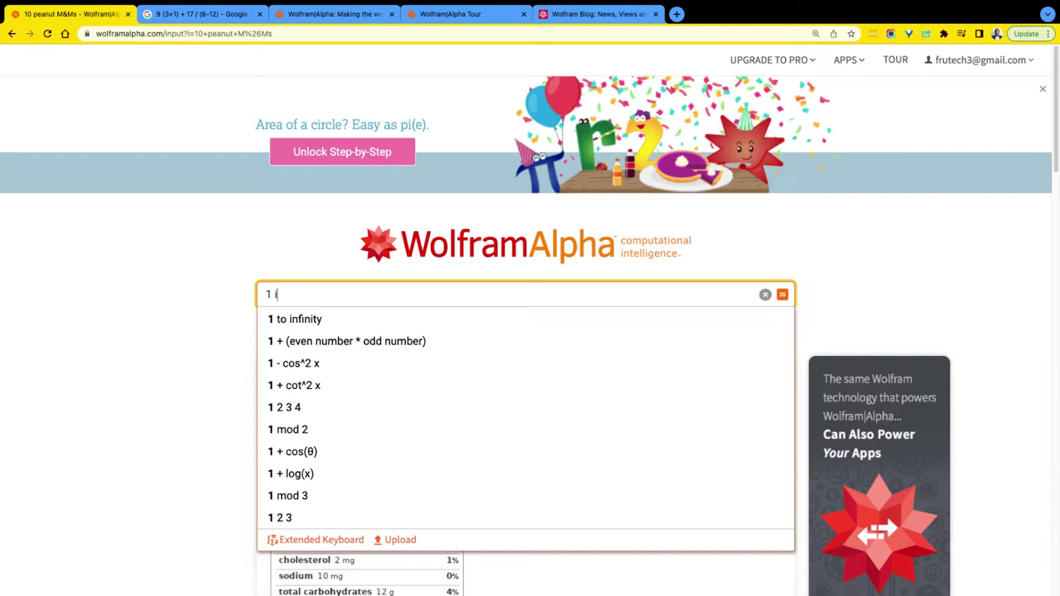
pyautogui.write(' tilapia')
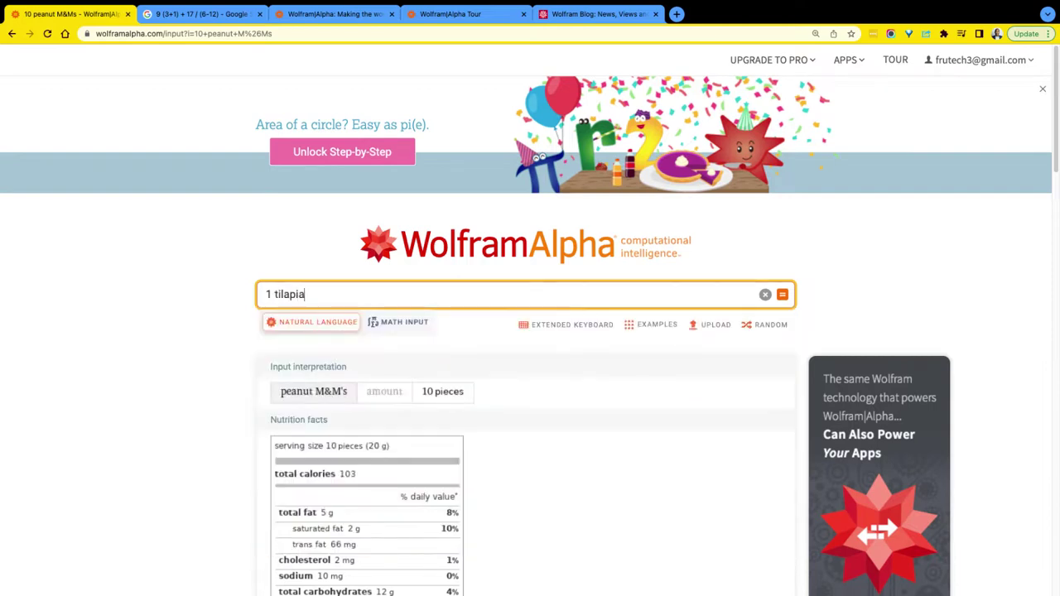
pyautogui.write(' filet')
pyautogui.press('Return')
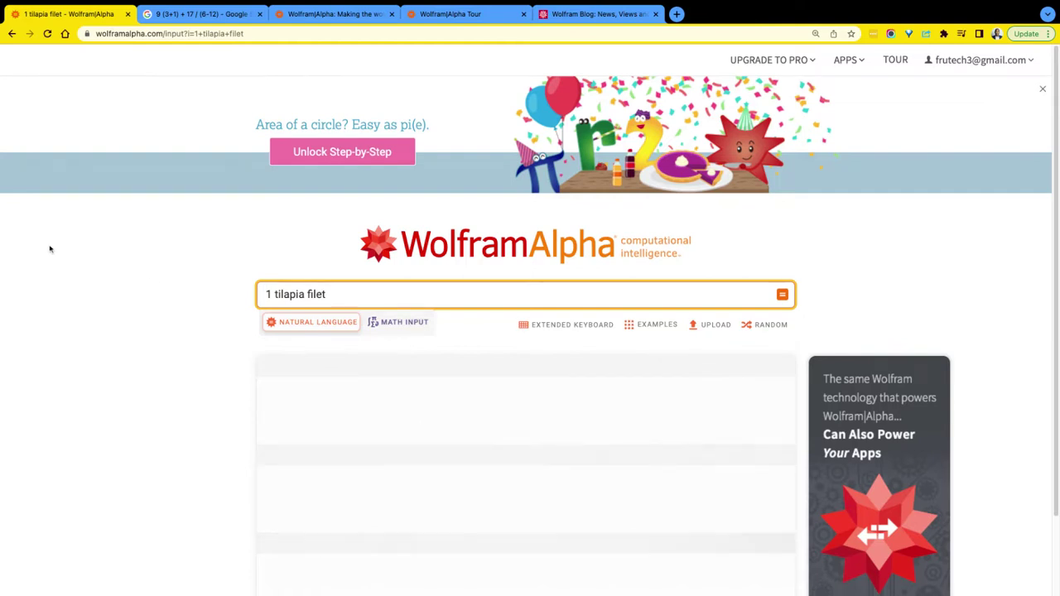
pyautogui.scroll(-2, 109, 296)
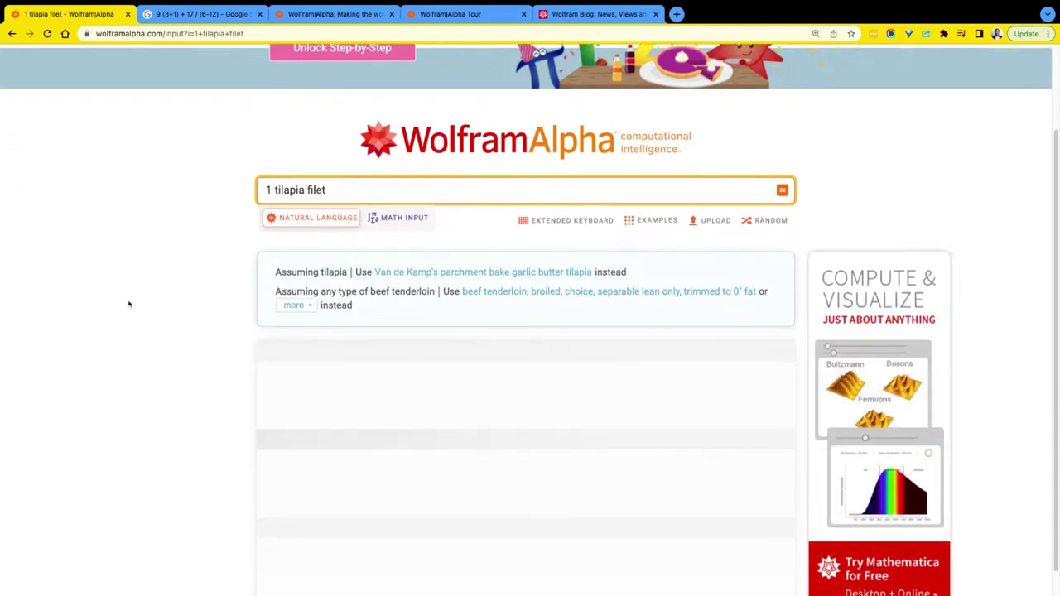
pyautogui.scroll(-3, 129, 304)
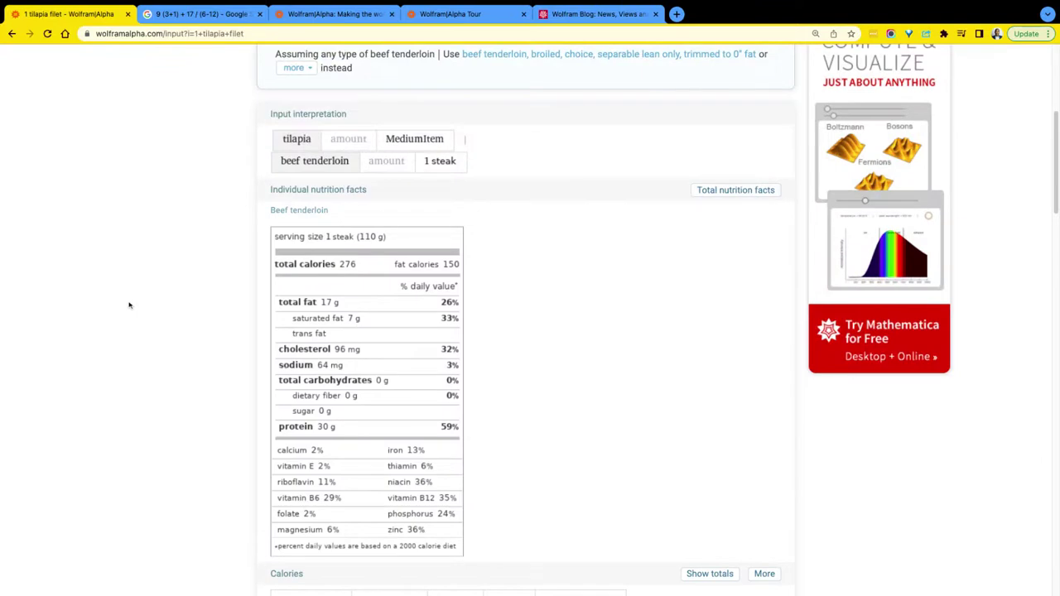
pyautogui.scroll(1, 500, 226)
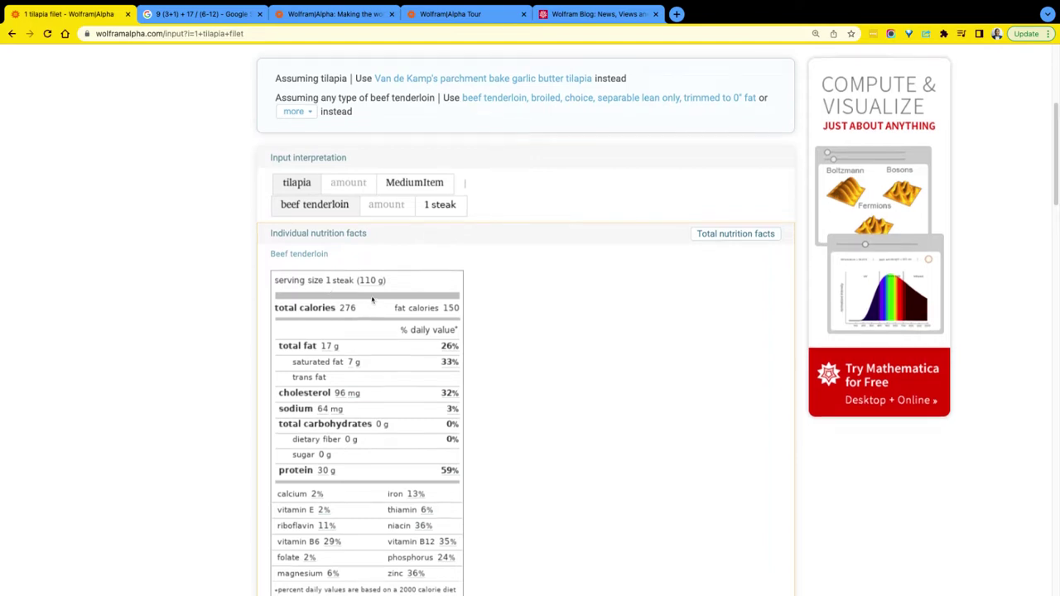
pyautogui.scroll(1, 373, 301)
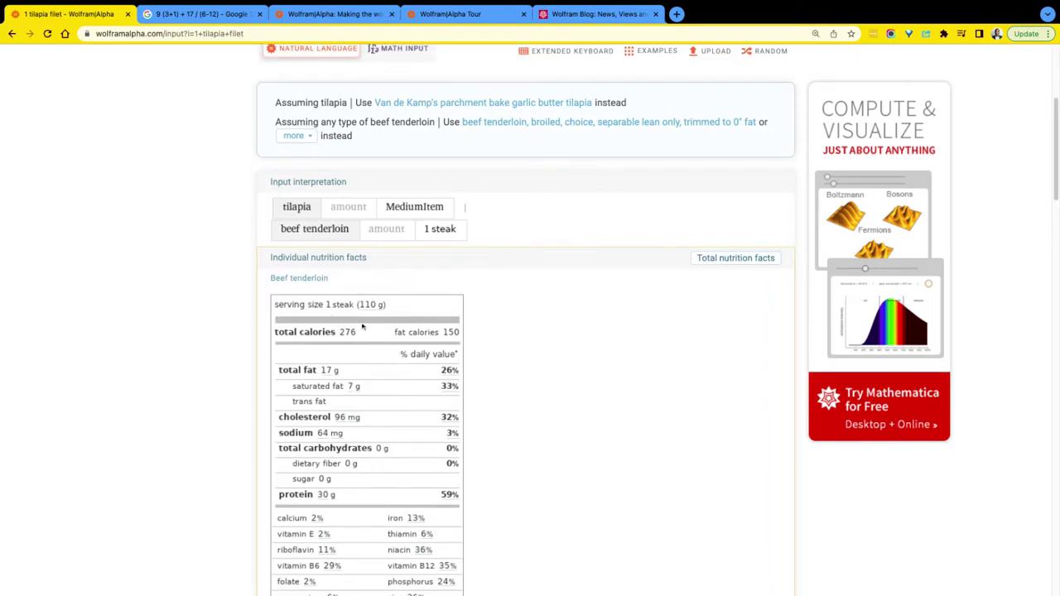
pyautogui.scroll(5, 356, 325)
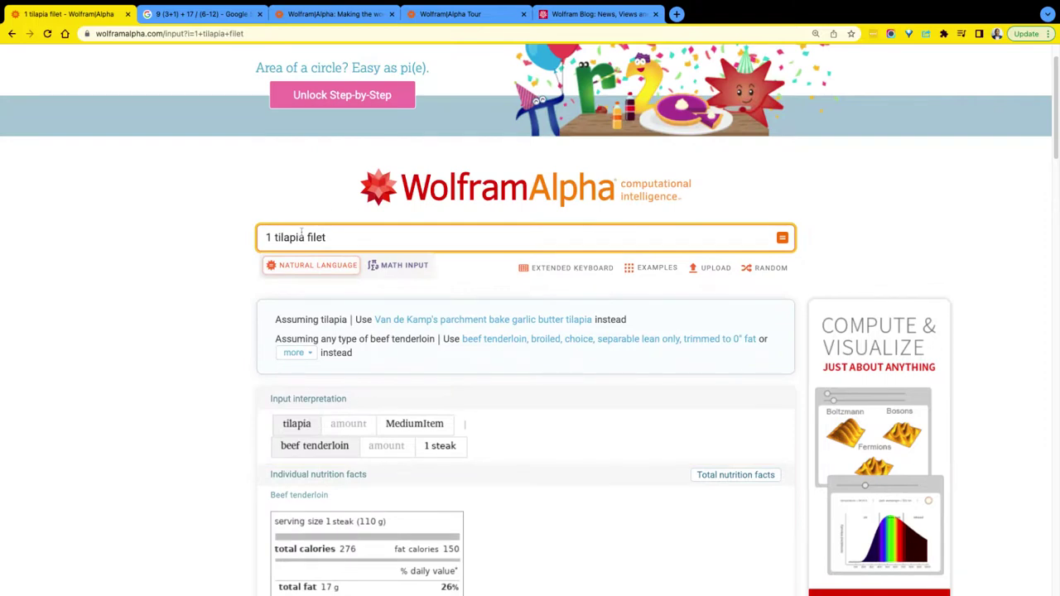
pyautogui.click(584, 16)
# Step: Scroll the Tour through At Home, At Play, examples by topic, and the Pro features
pyautogui.click(455, 14)
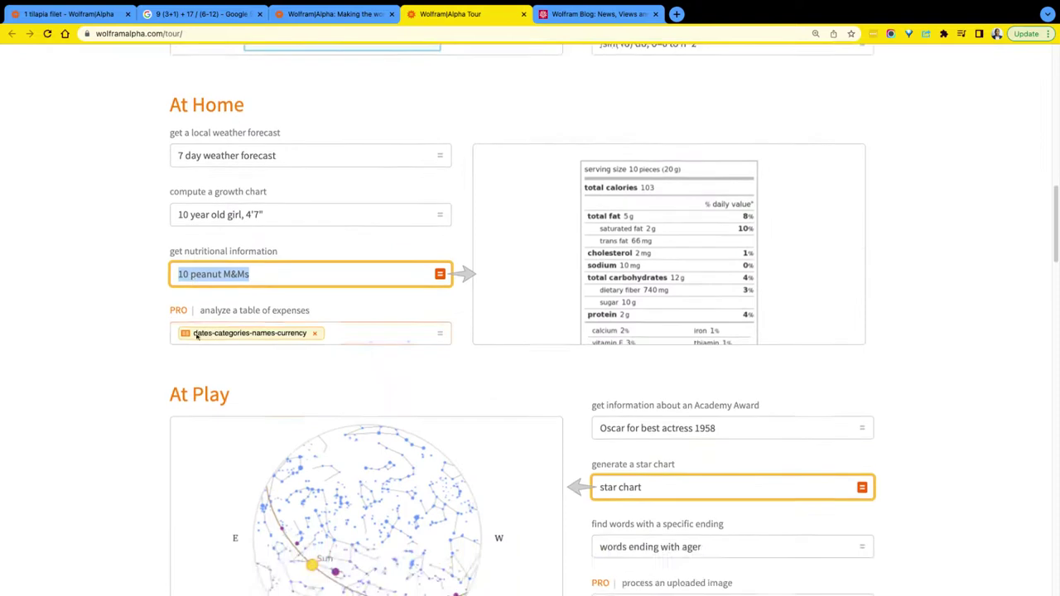
pyautogui.scroll(-5, 196, 334)
pyautogui.scroll(-1, 613, 333)
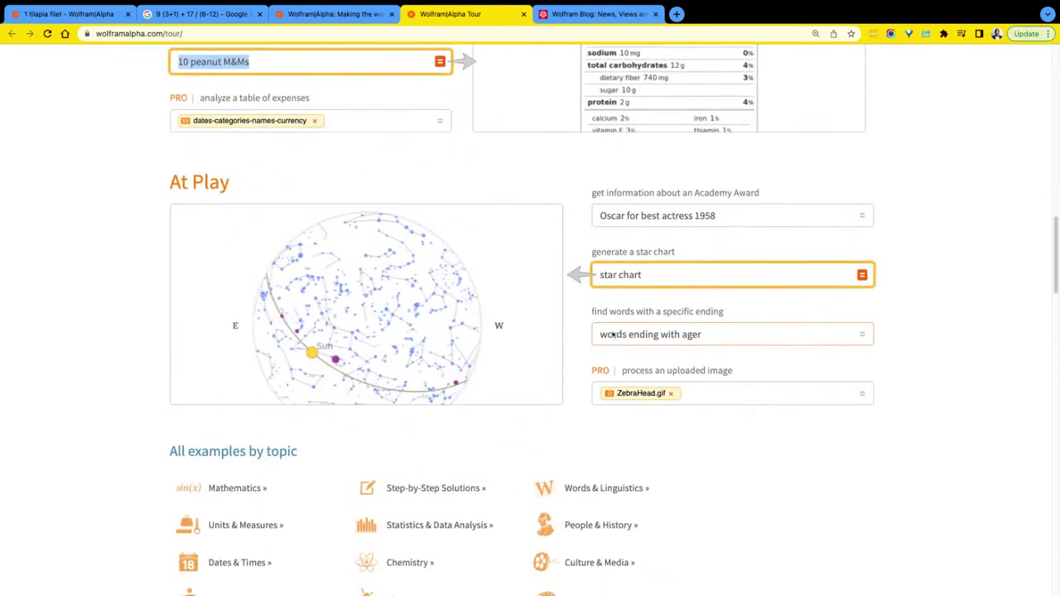
pyautogui.scroll(-6, 714, 246)
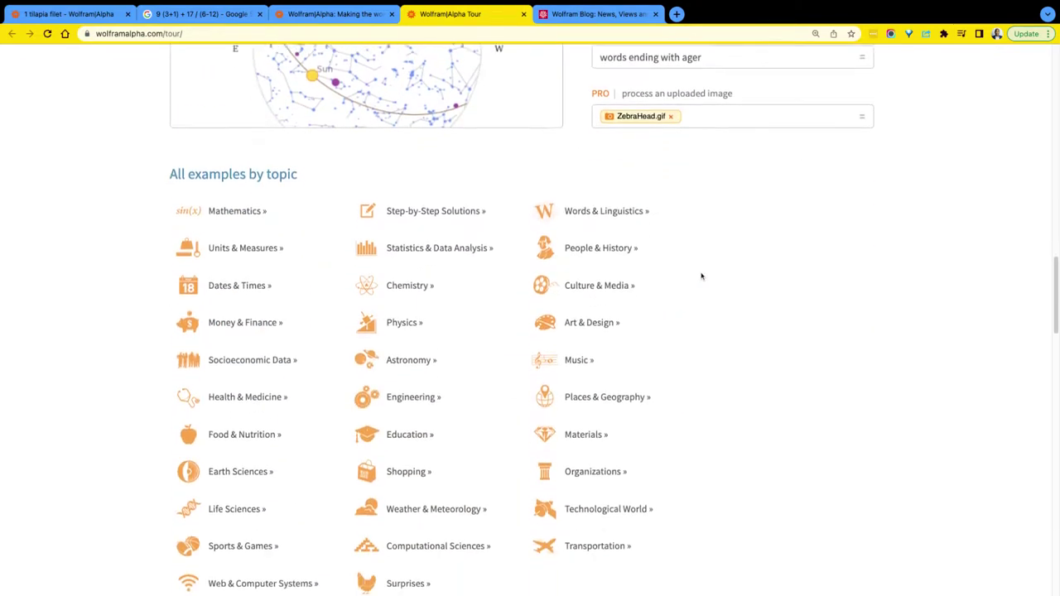
pyautogui.scroll(-2, 702, 275)
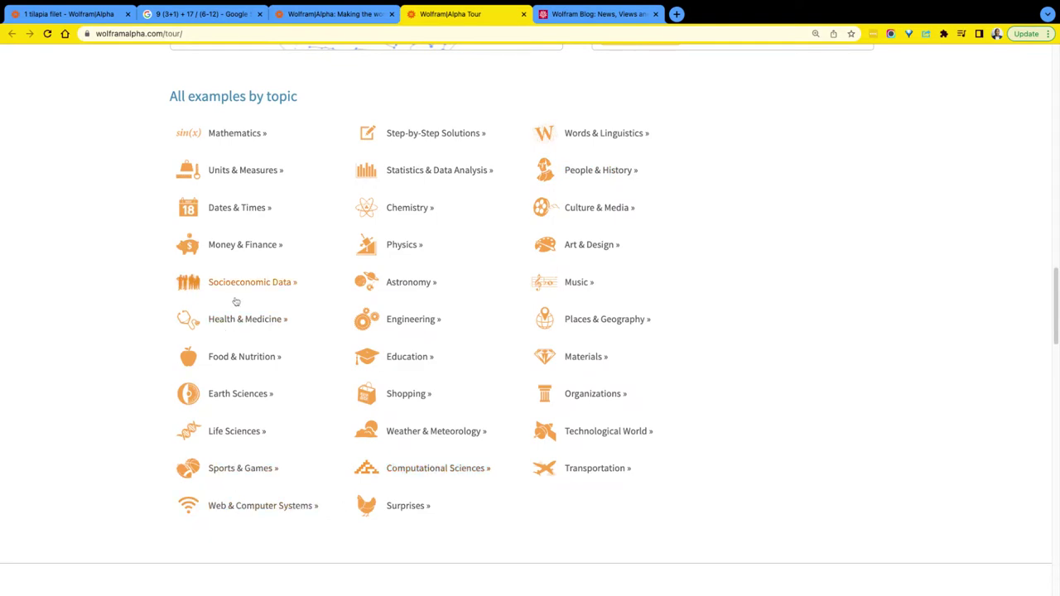
pyautogui.scroll(-5, 263, 309)
pyautogui.scroll(-10, 361, 335)
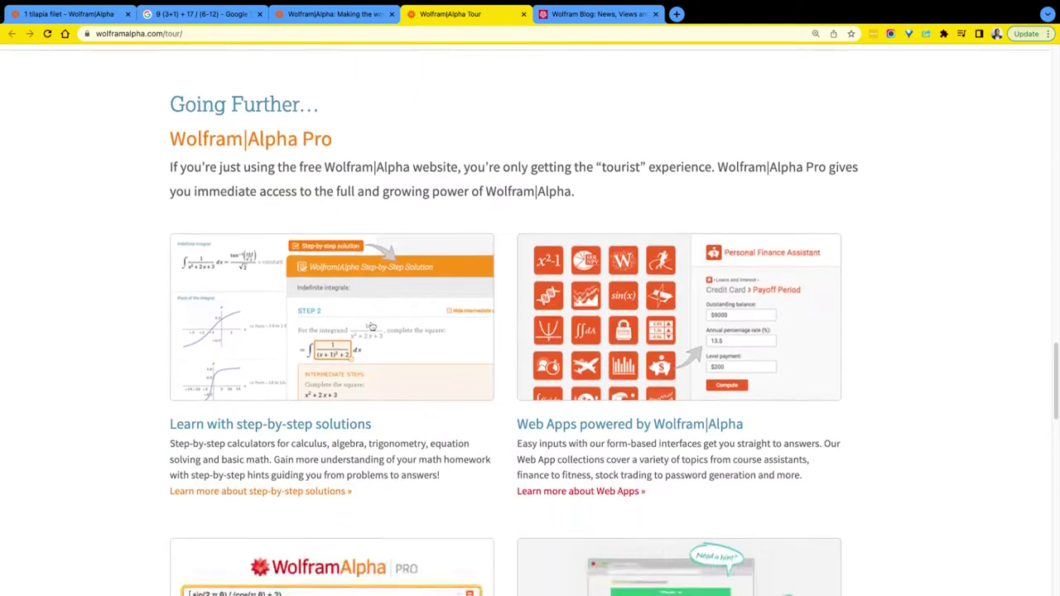
pyautogui.scroll(3, 371, 326)
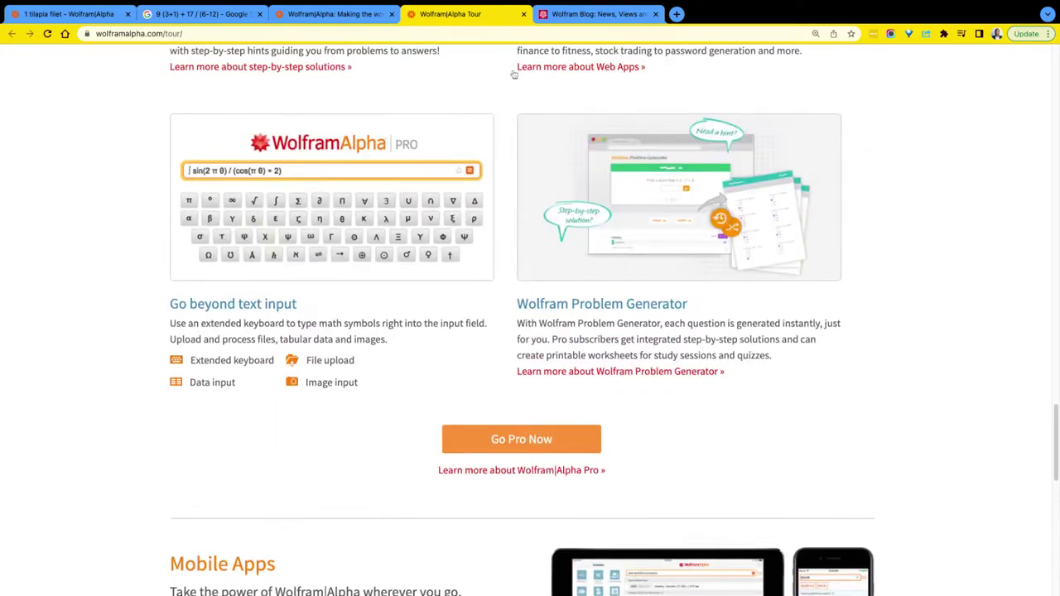
# Step: Skim the Wolfram Blog's News, Views & Insights article list, then return to the '1 tilapia filet' results tab
pyautogui.click(596, 14)
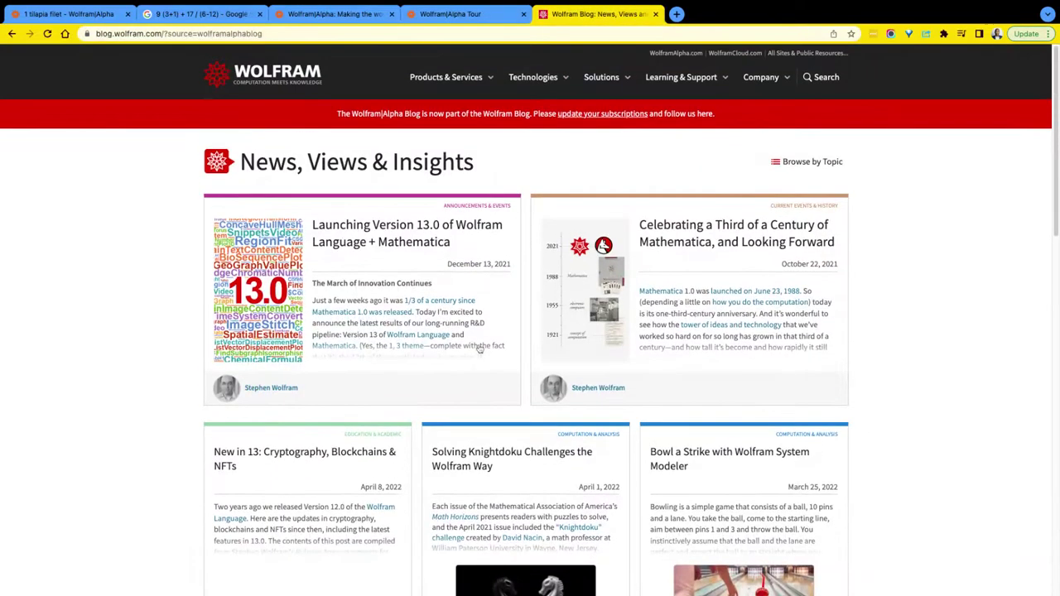
pyautogui.scroll(-7, 476, 344)
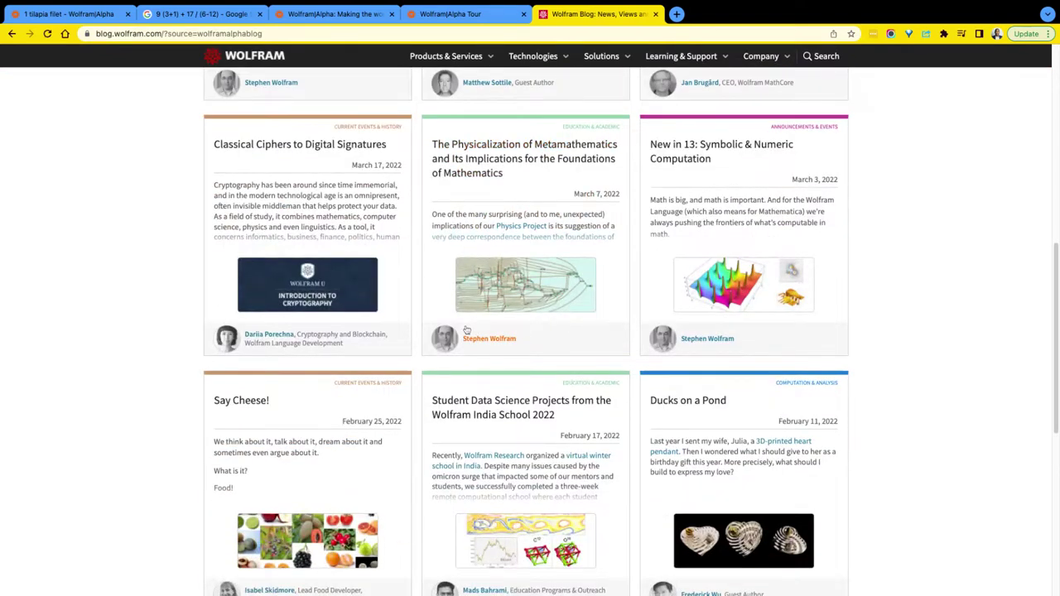
pyautogui.scroll(-2, 613, 369)
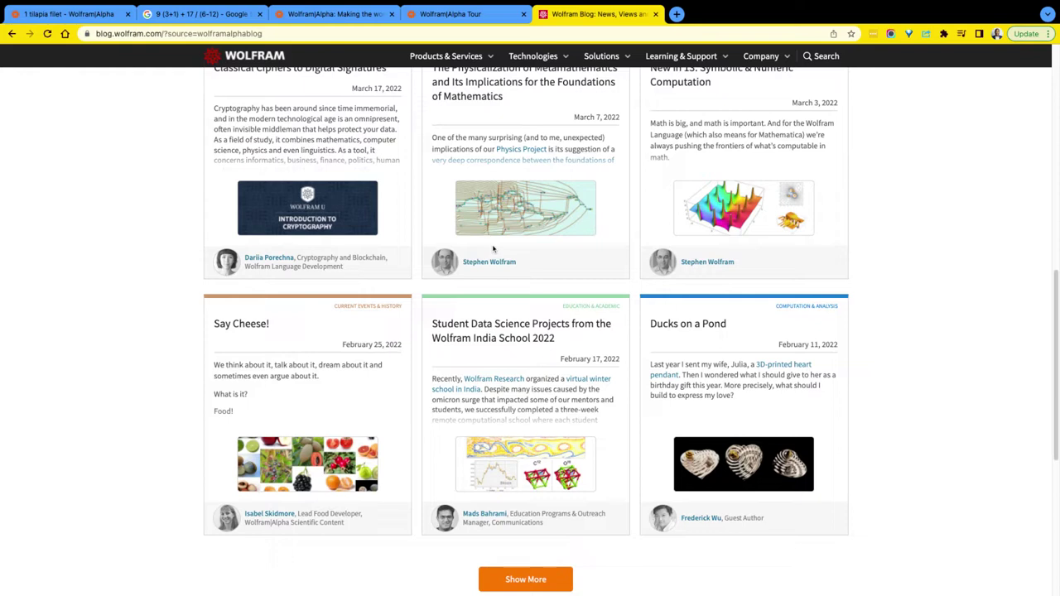
pyautogui.scroll(2, 582, 270)
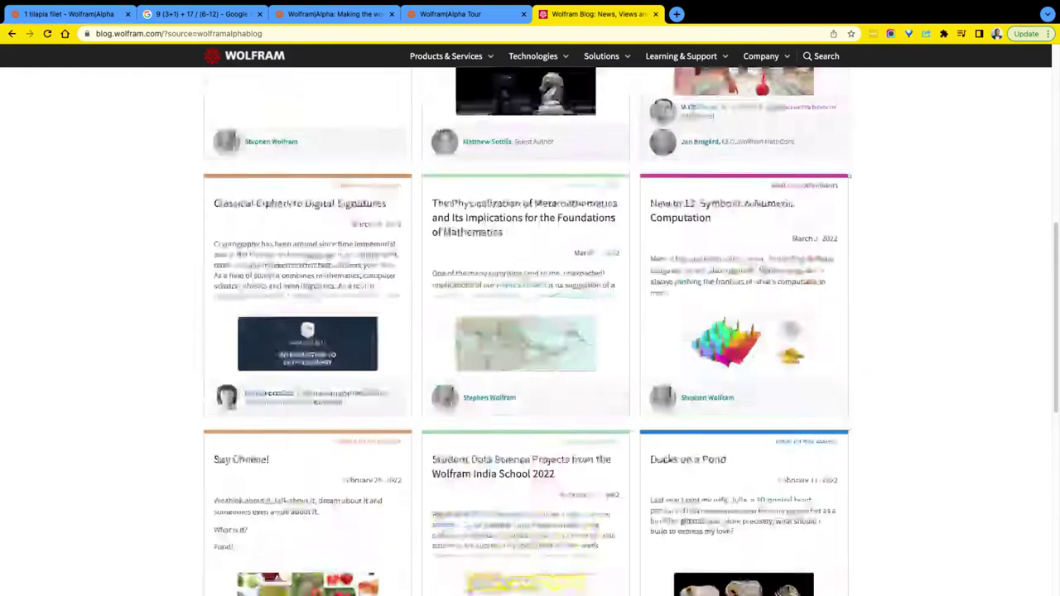
pyautogui.scroll(5, 240, 114)
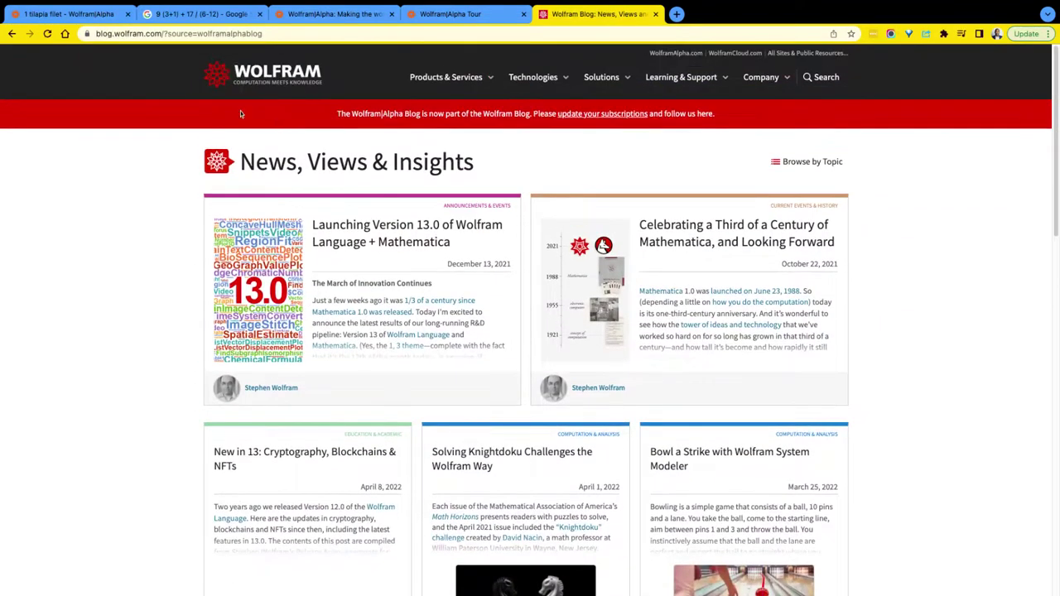
pyautogui.hotkey('ctrl', '1')
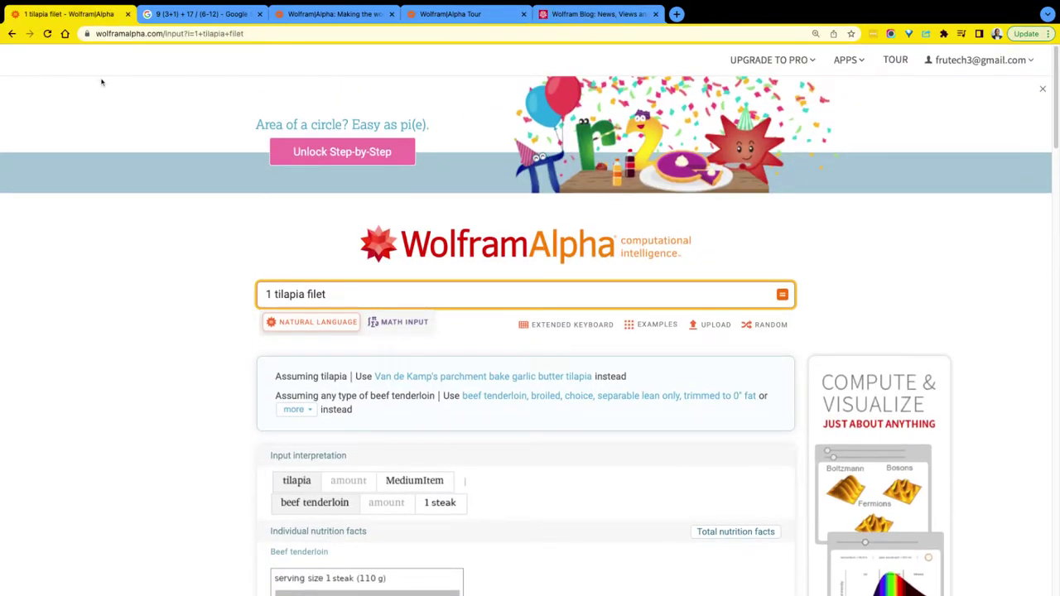
# Step: Step back past the '10 peanut M&Ms' results to the empty WolframAlpha home page
pyautogui.hotkey('alt', 'Left')
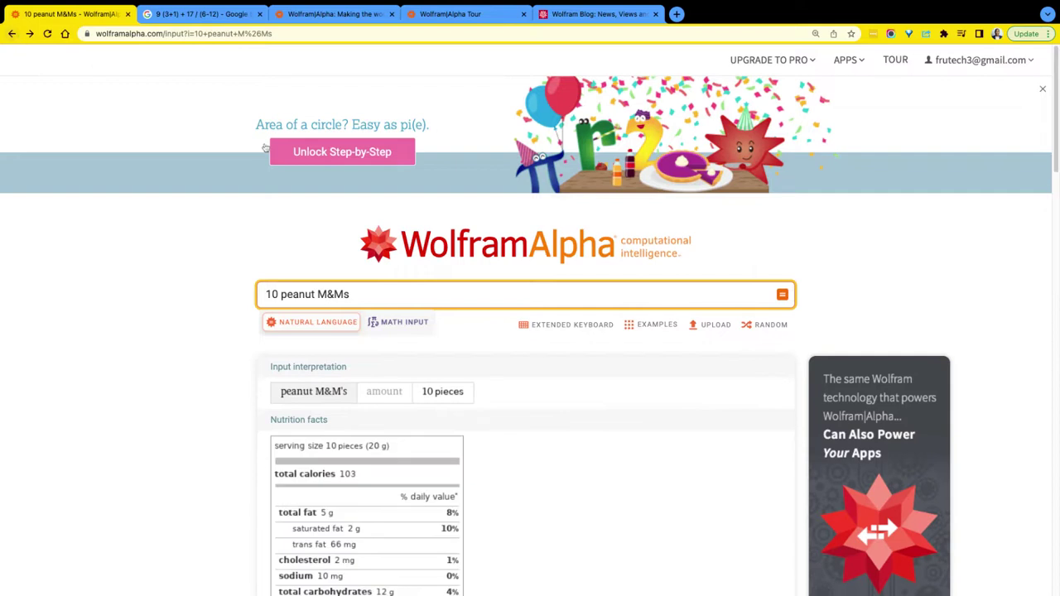
pyautogui.click(11, 33)
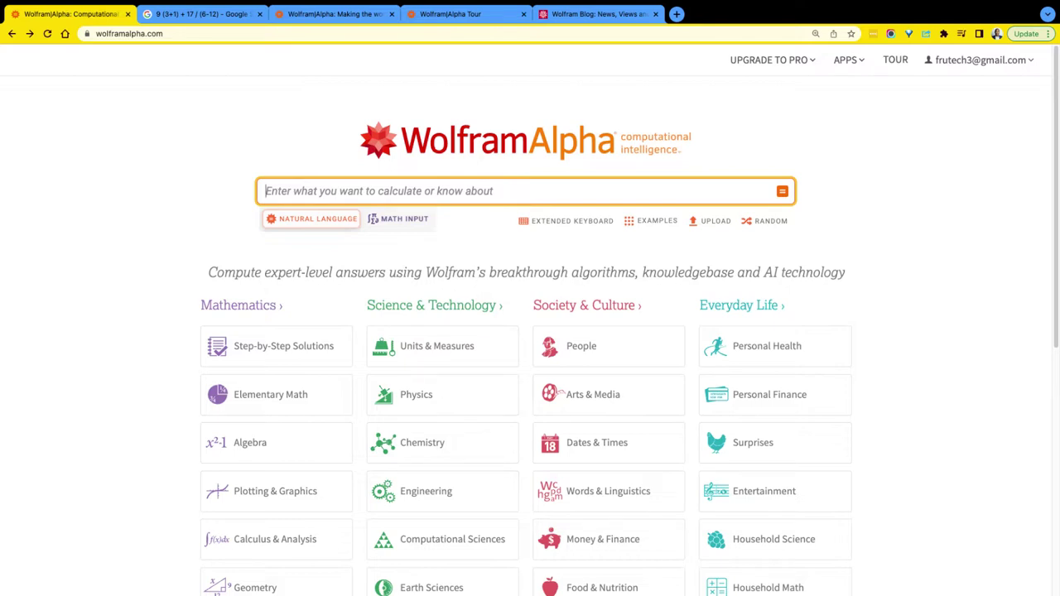
pyautogui.scroll(-3, 739, 213)
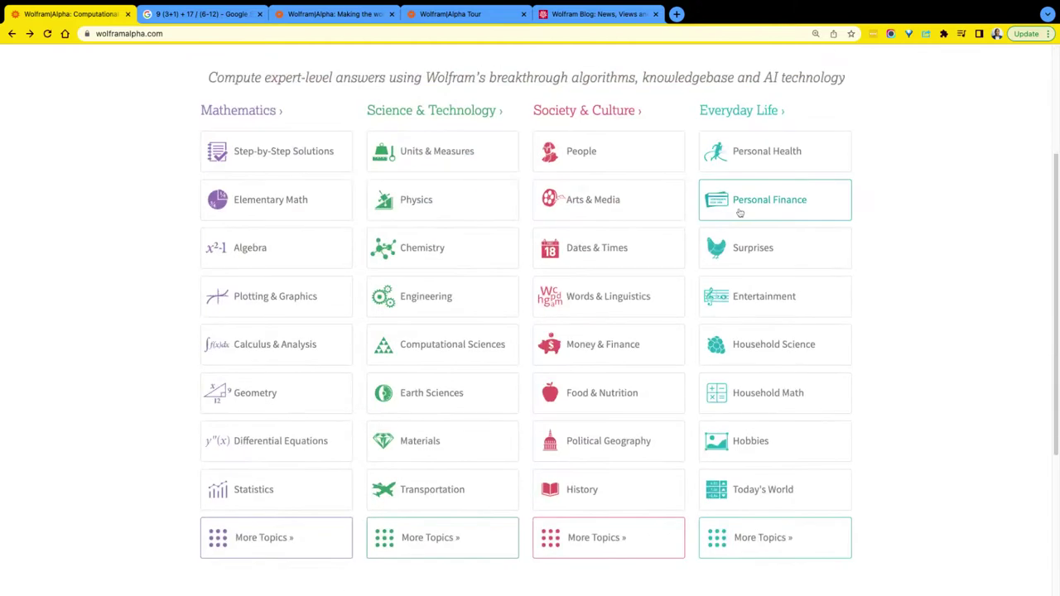
pyautogui.scroll(-3, 740, 217)
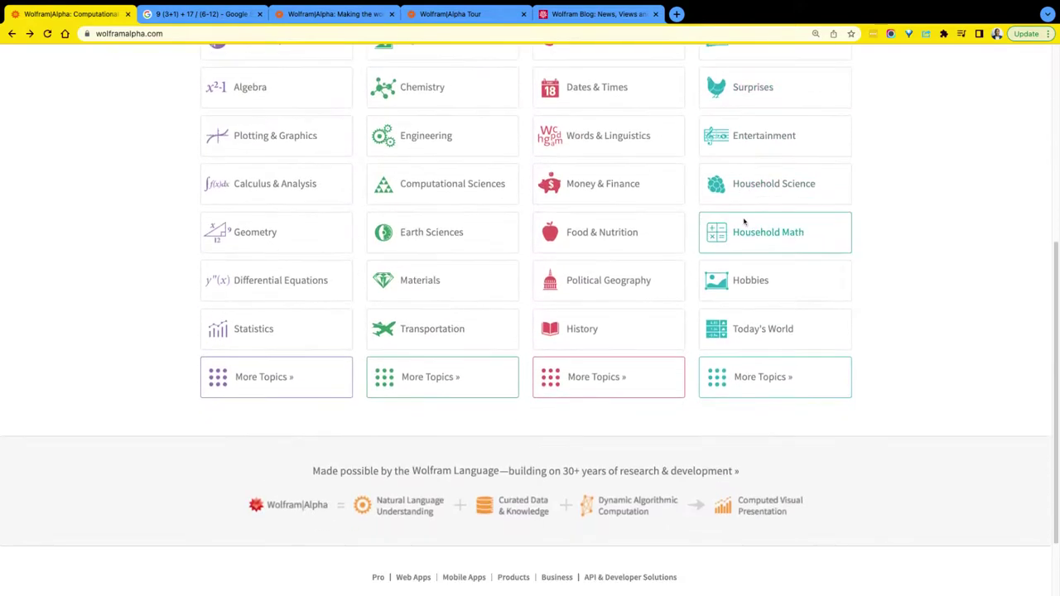
pyautogui.scroll(-1, 750, 227)
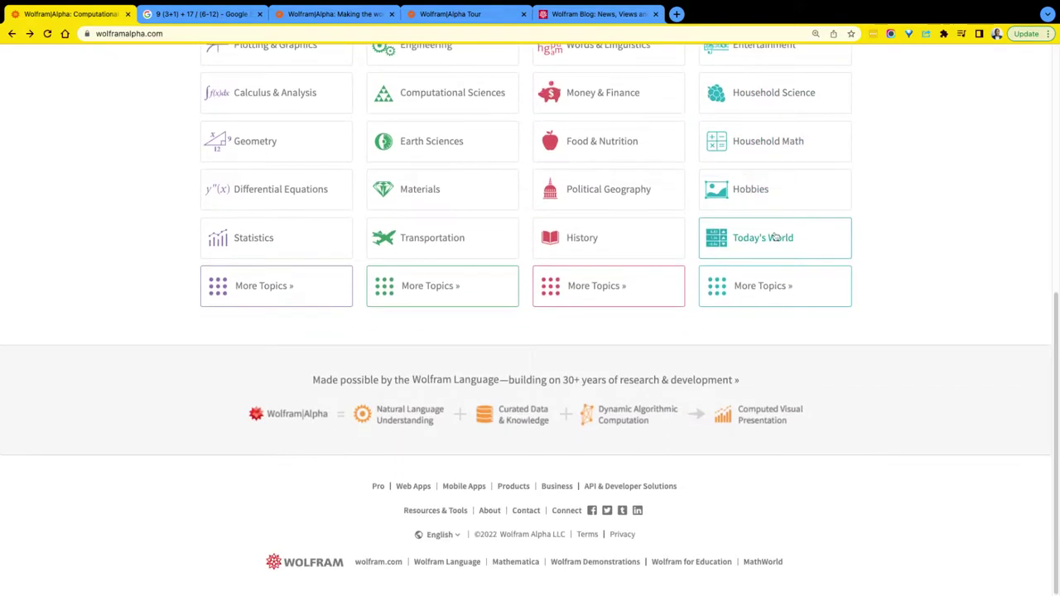
pyautogui.scroll(5, 815, 286)
pyautogui.scroll(1, 828, 296)
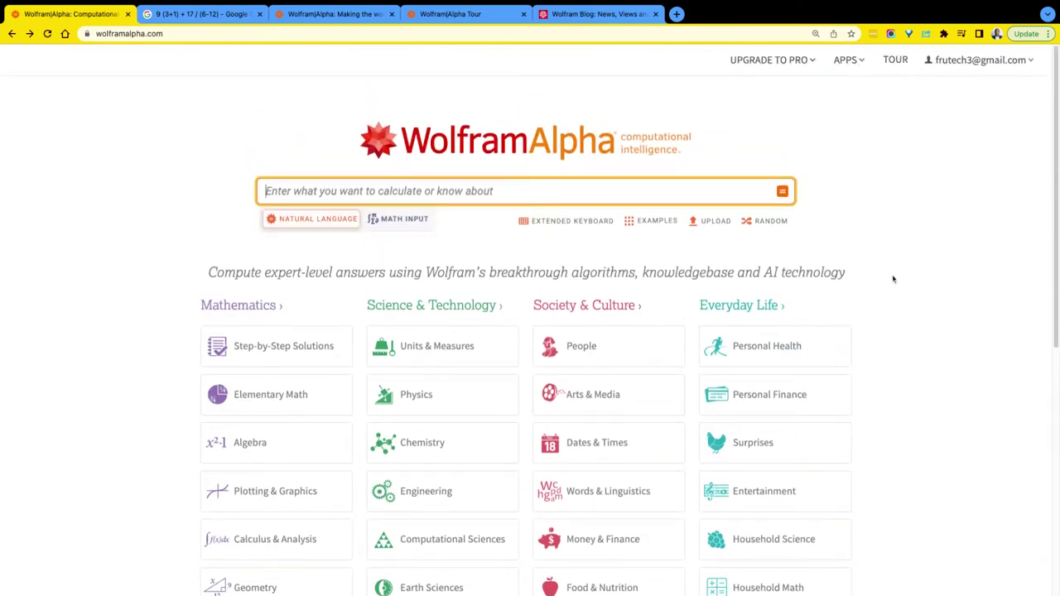